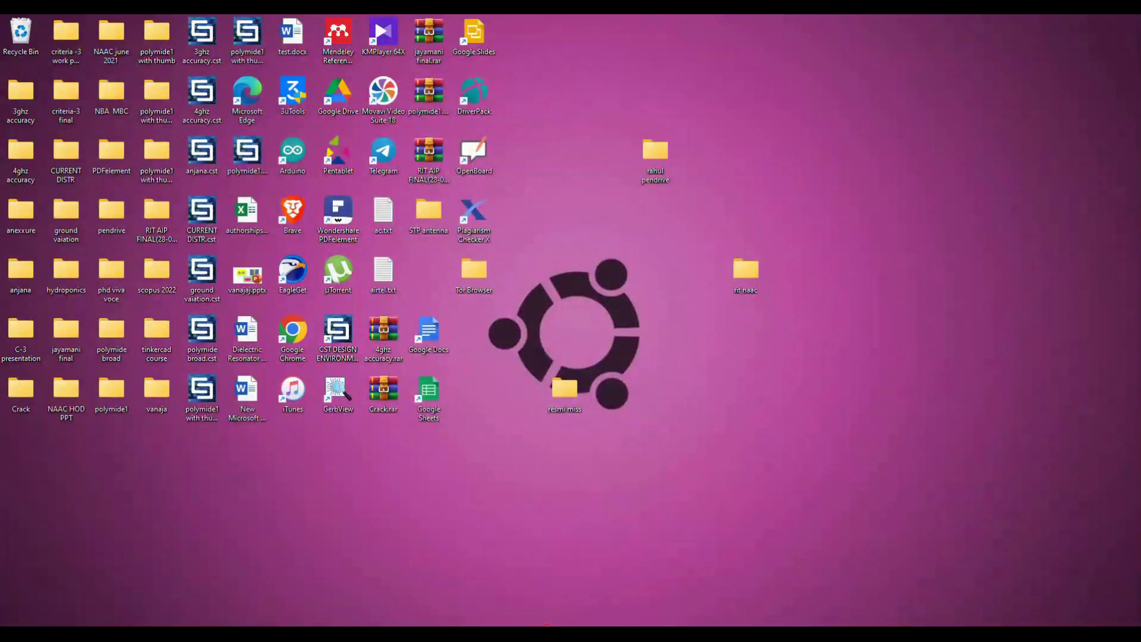
- Launch PDesign.exe from the OrCAD_Demo PSpice folder and open a blank schematic from the design manager
key(alt+Tab)
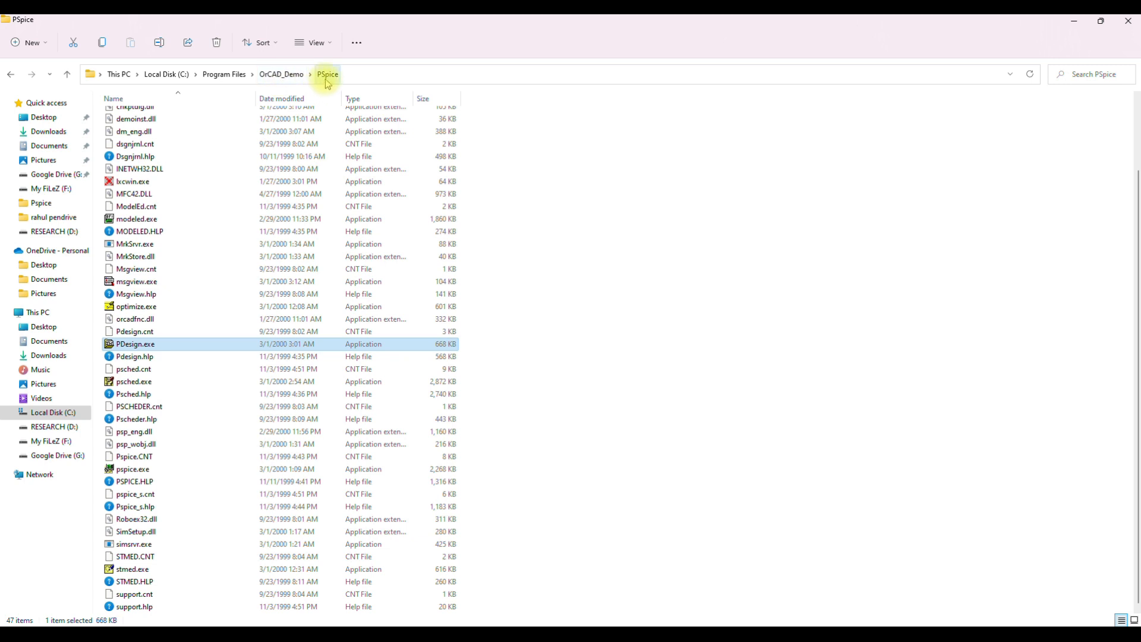
scroll(317, 267, up, 3)
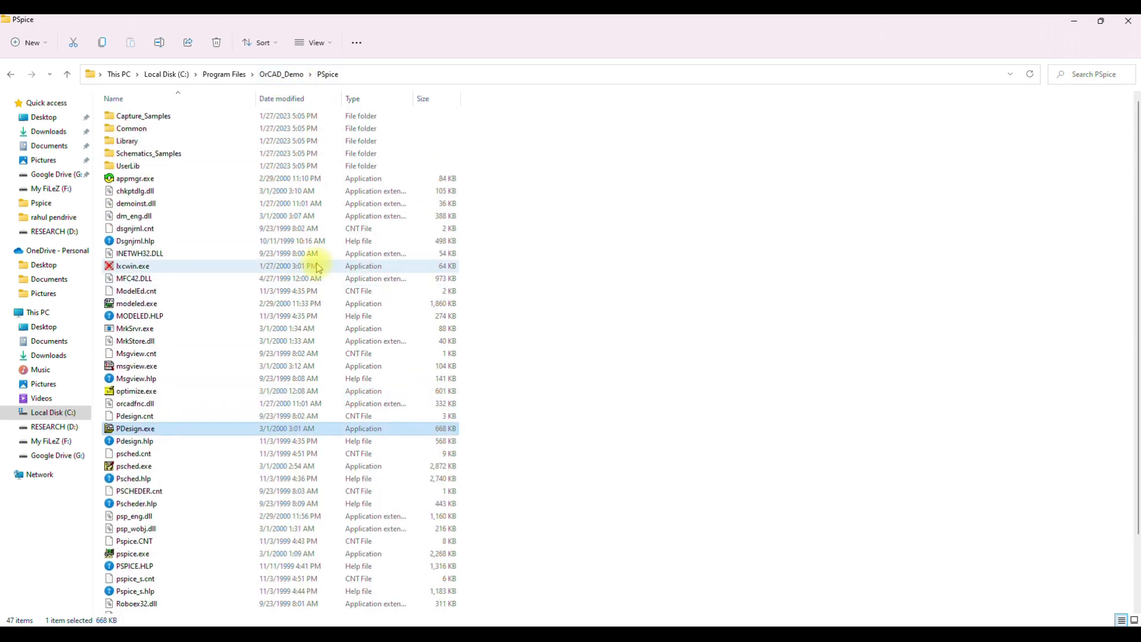
scroll(309, 264, down, 1)
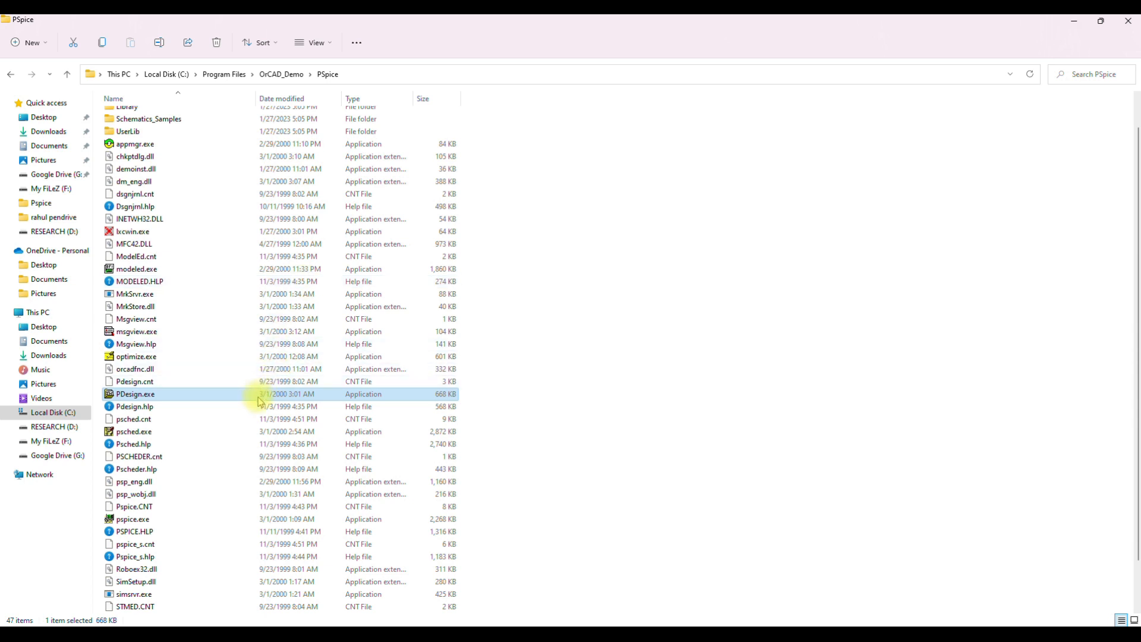
click(172, 397)
double_click(171, 397)
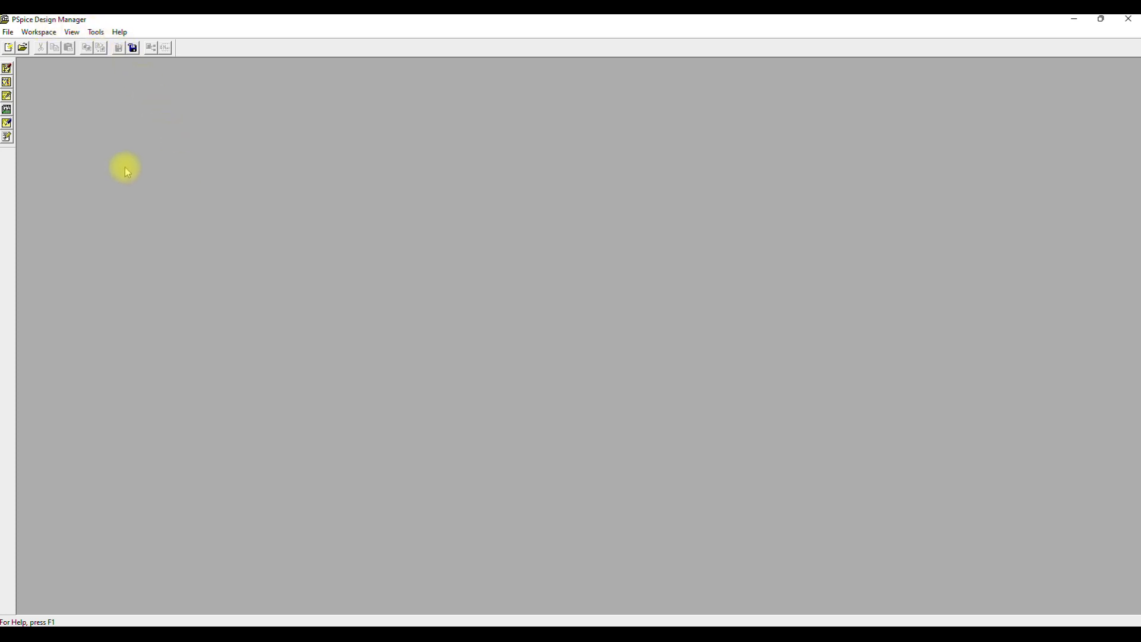
click(8, 69)
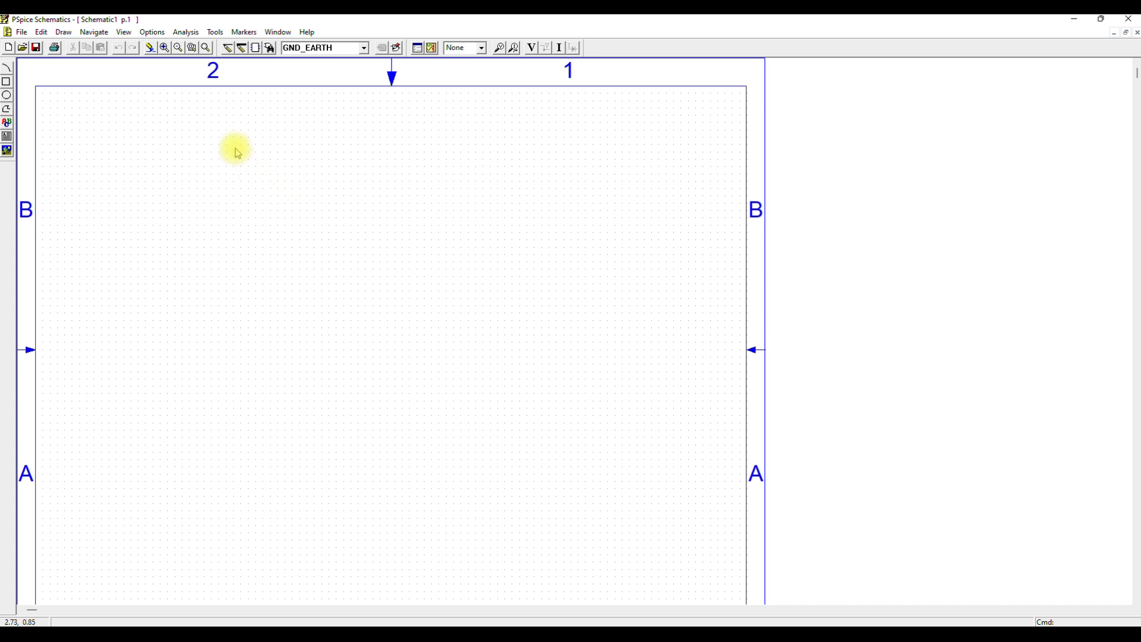
- Find the resistor part r in the part browser and place three resistors in a row on the upper part of the sheet
click(271, 50)
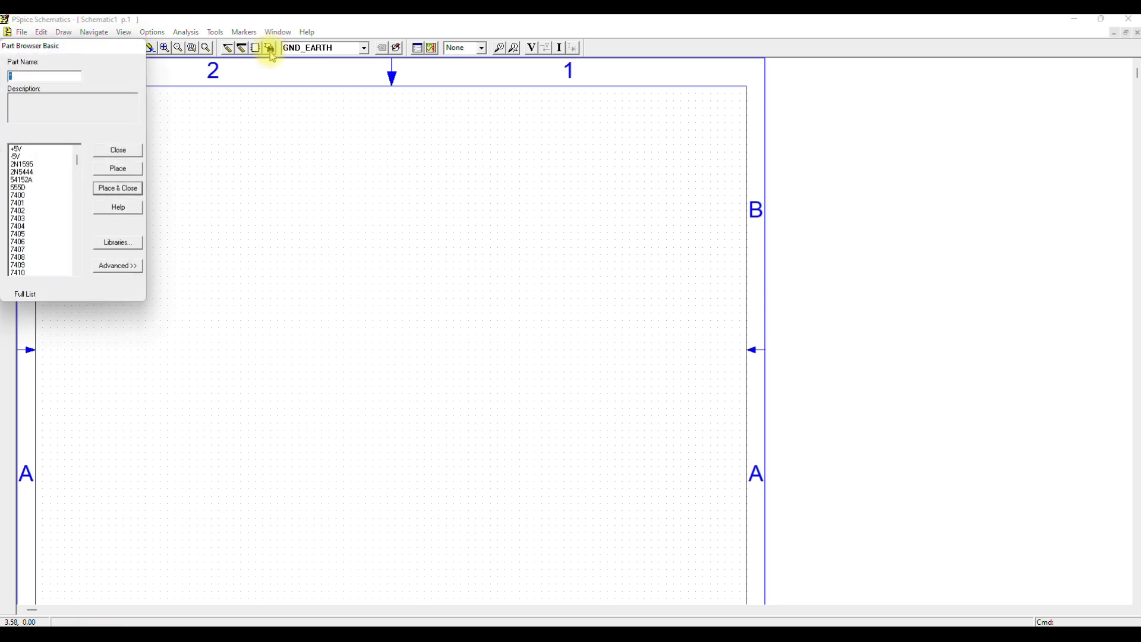
drag(80, 47, 139, 175)
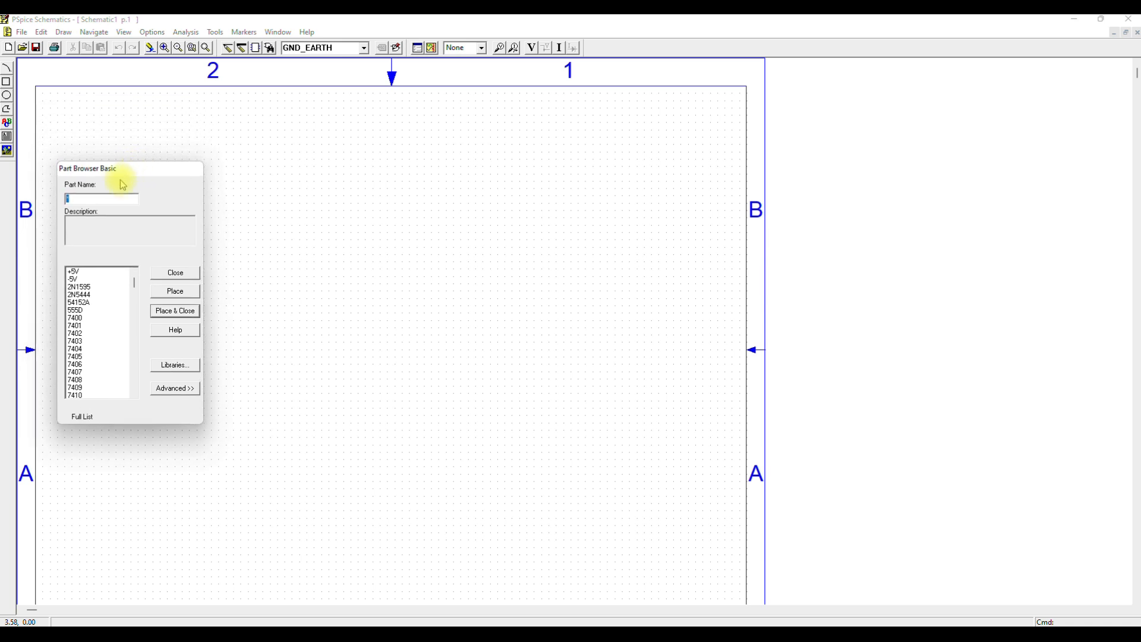
click(84, 199)
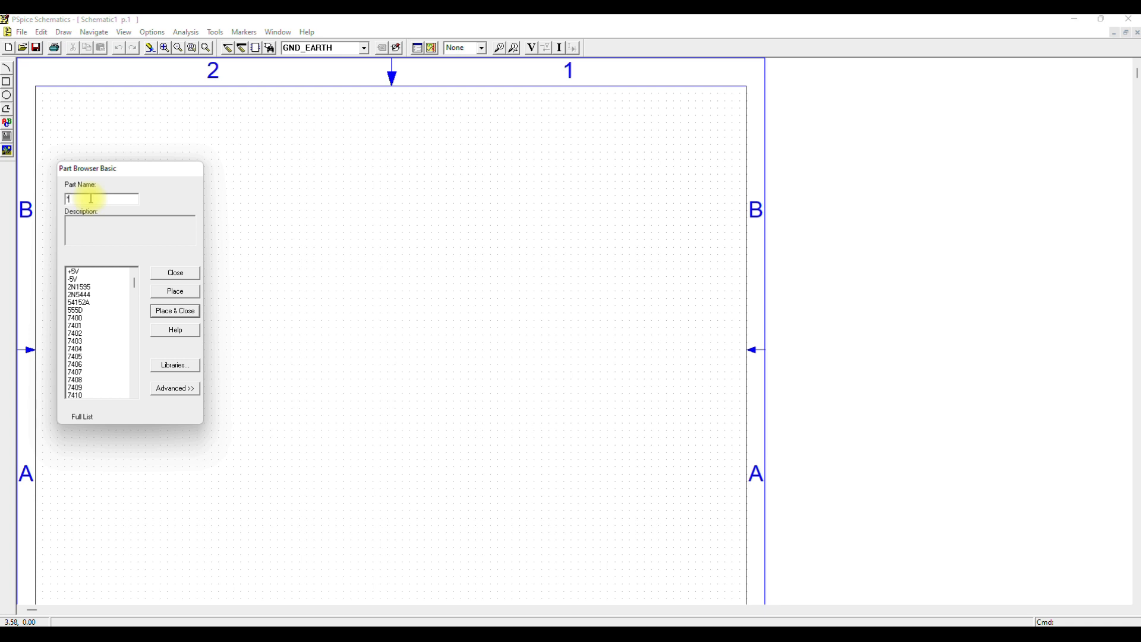
key(BackSpace)
text(r)
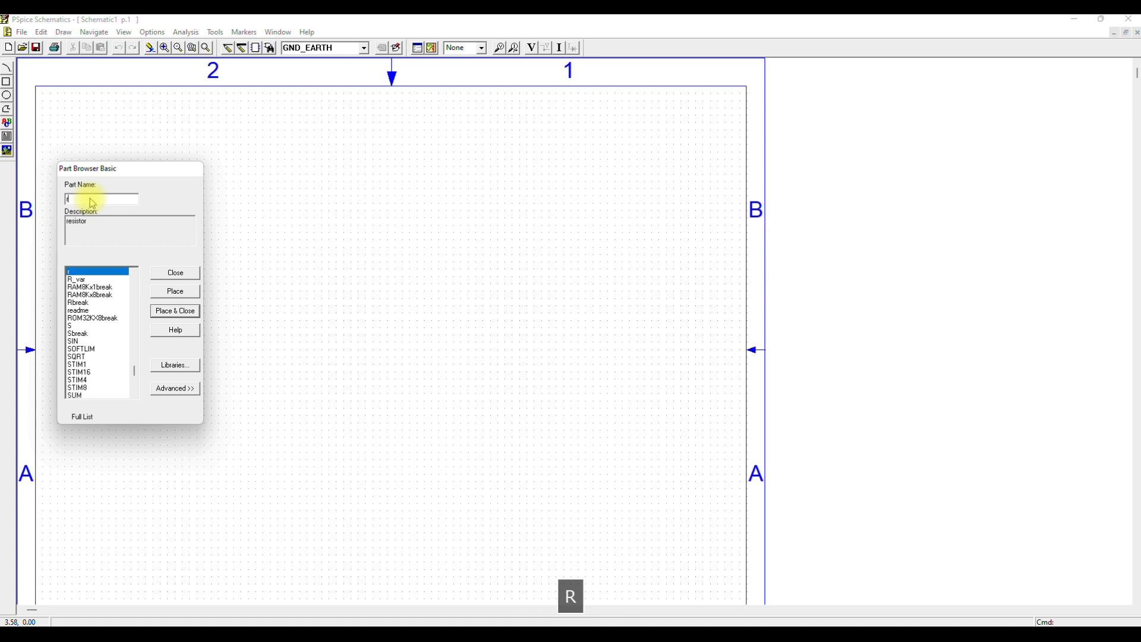
click(76, 278)
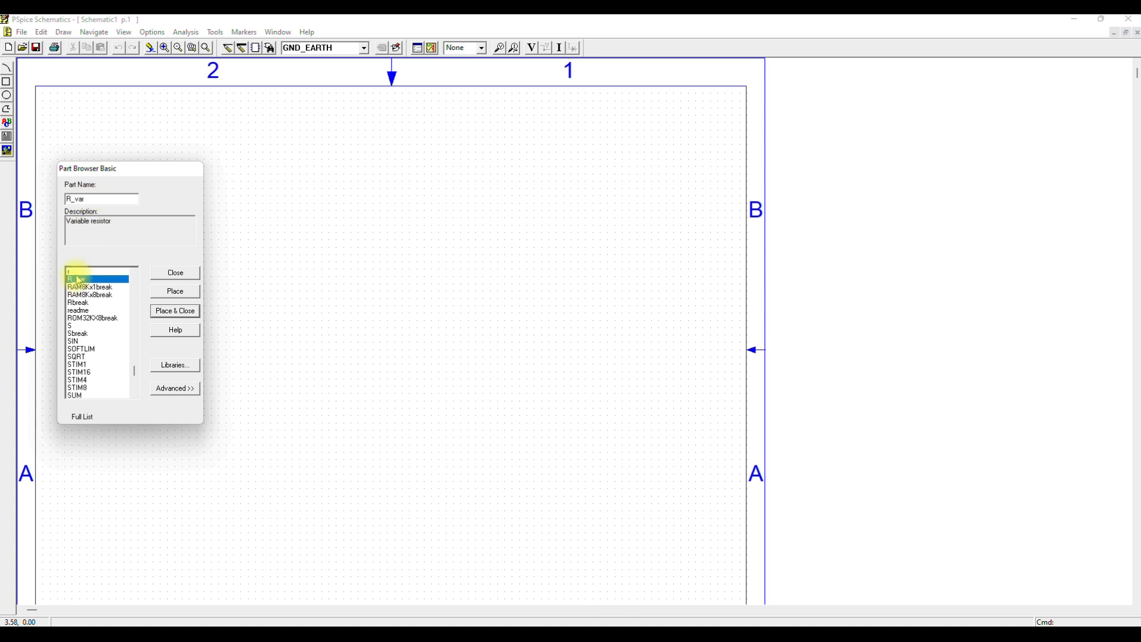
key(Up)
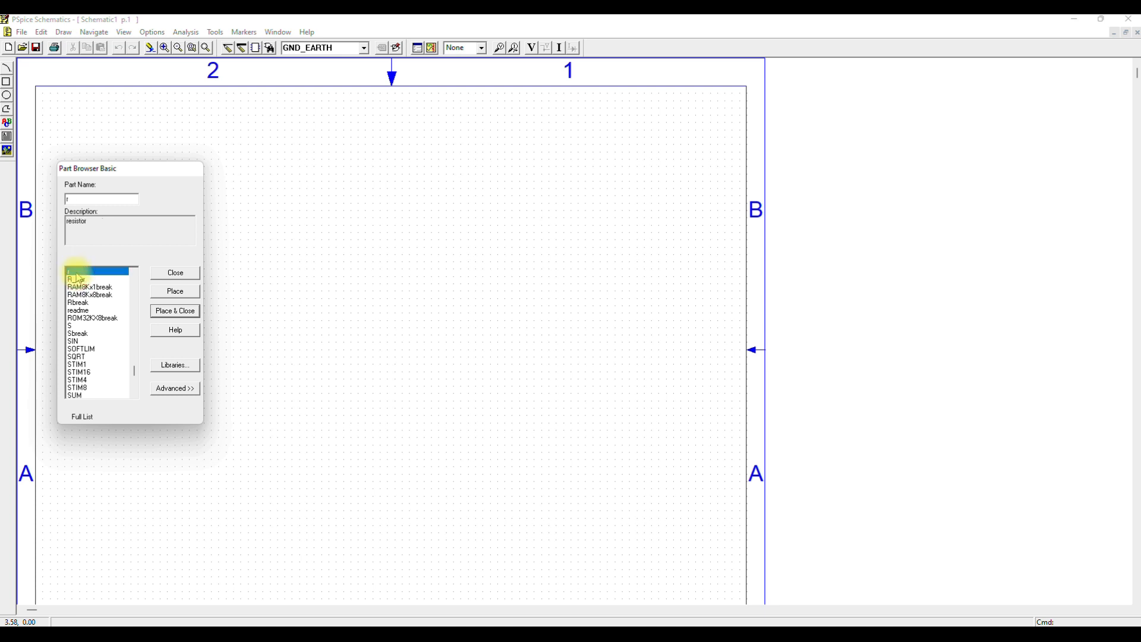
click(169, 294)
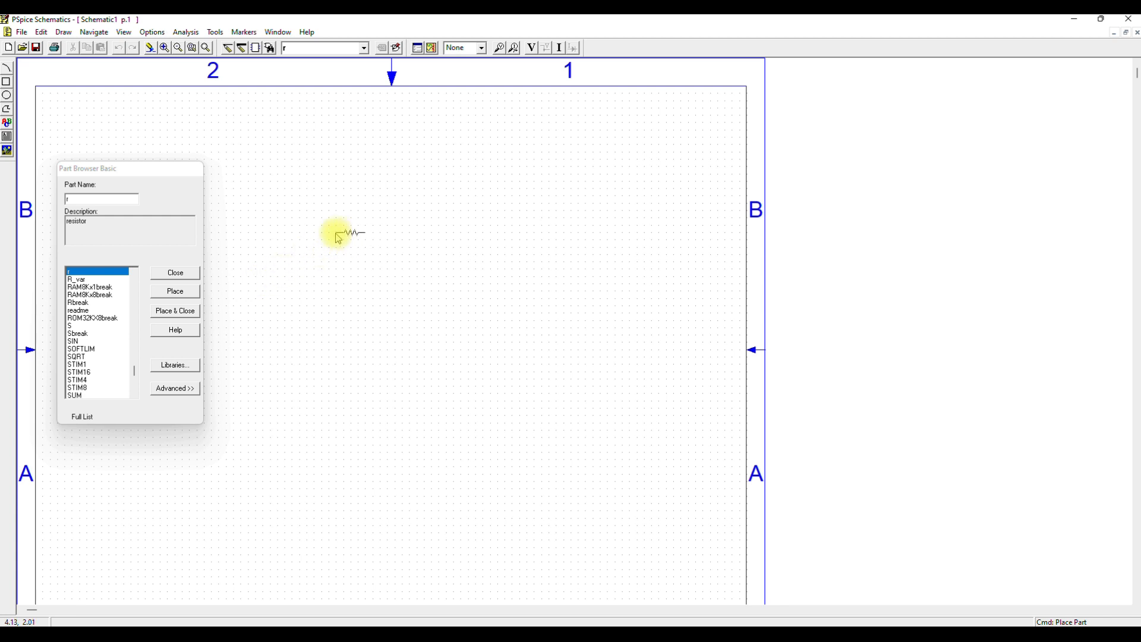
click(357, 231)
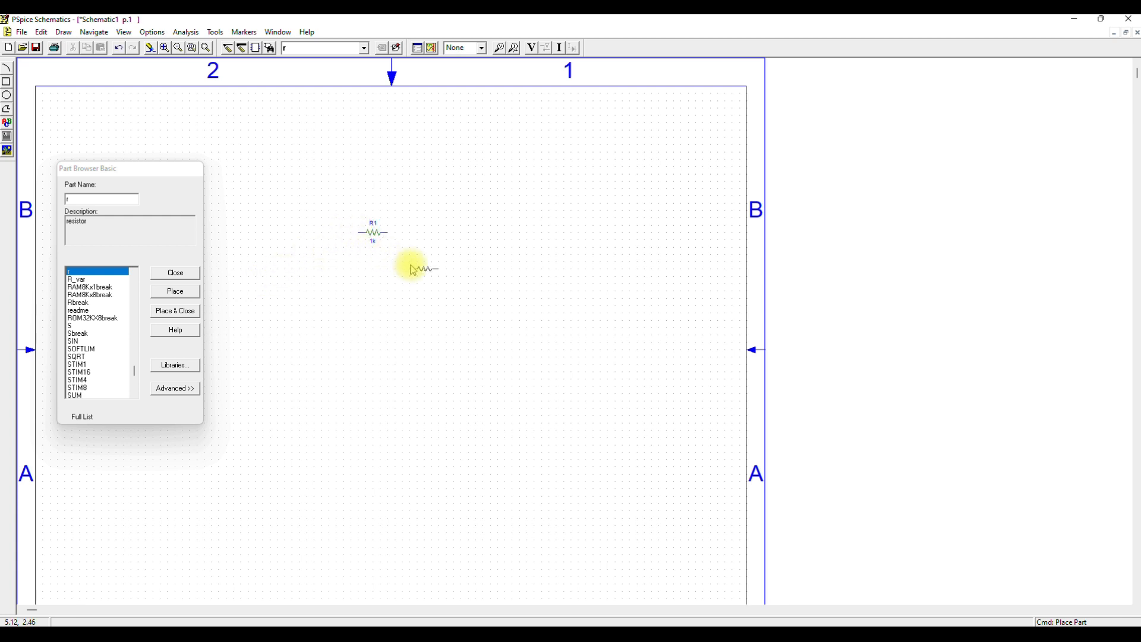
click(418, 233)
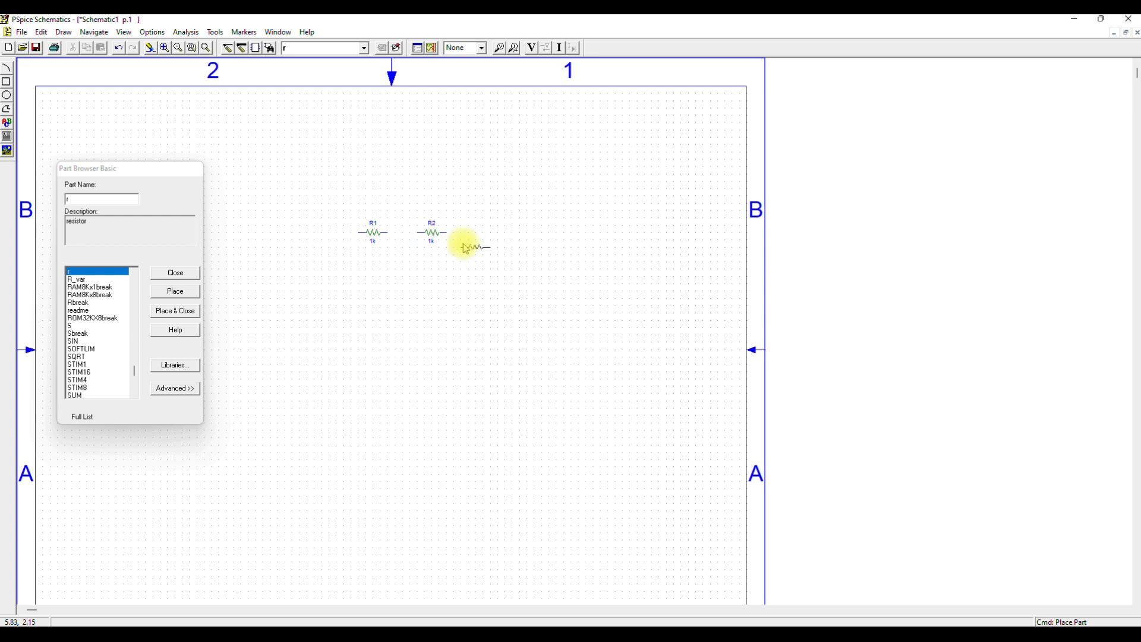
click(491, 232)
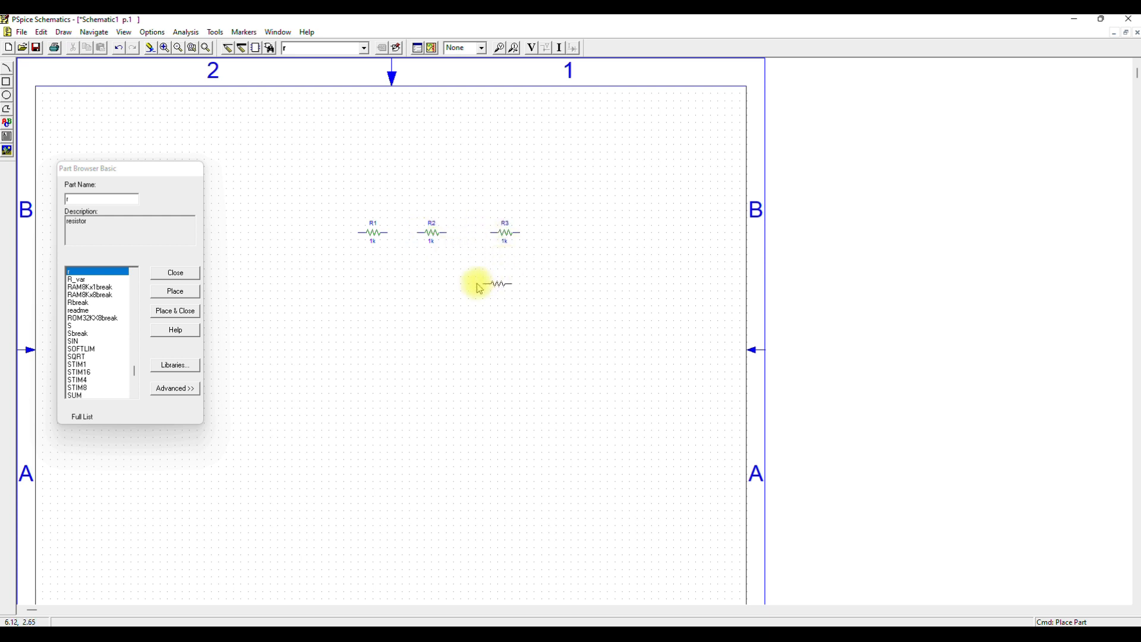
- Find the capacitor part c and place one capacitor below and to the left of the resistor row
click(66, 199)
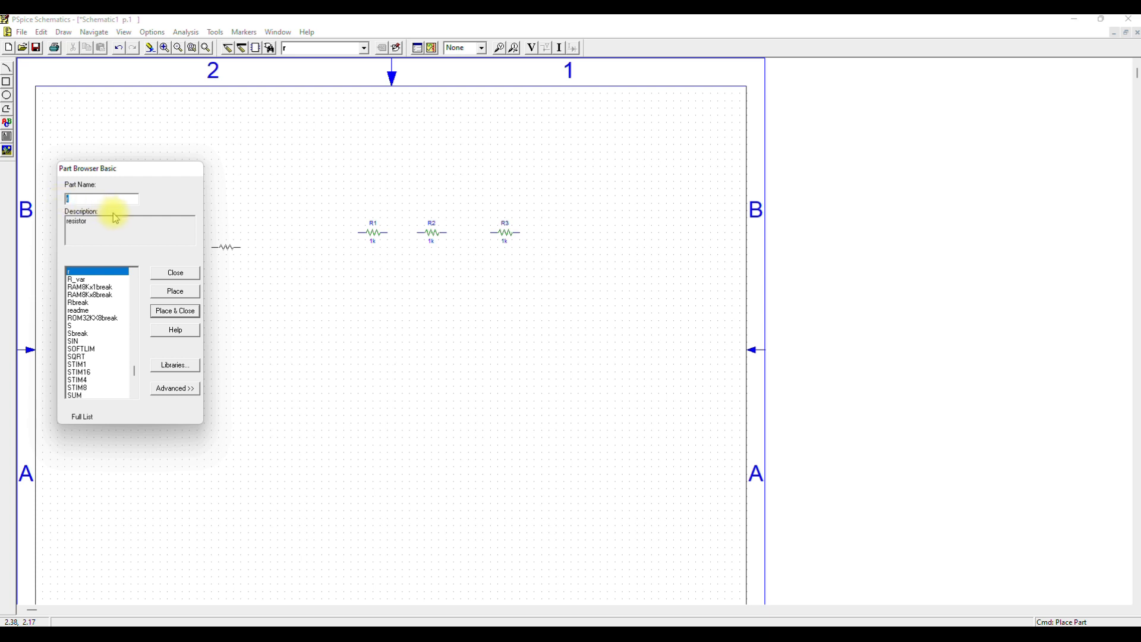
text(c)
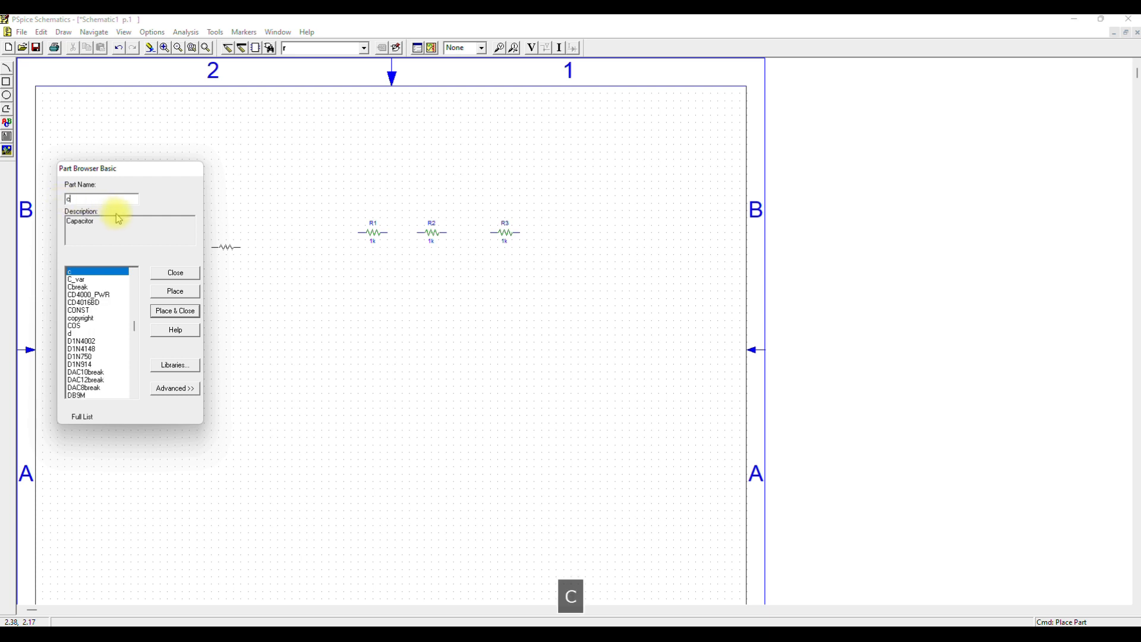
click(81, 281)
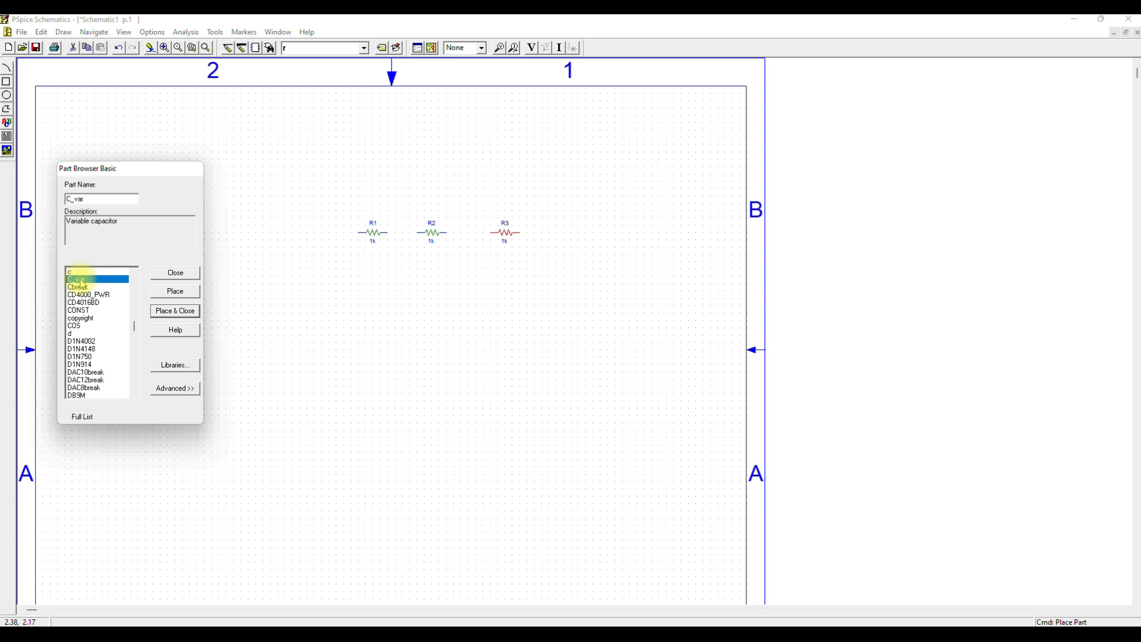
click(81, 272)
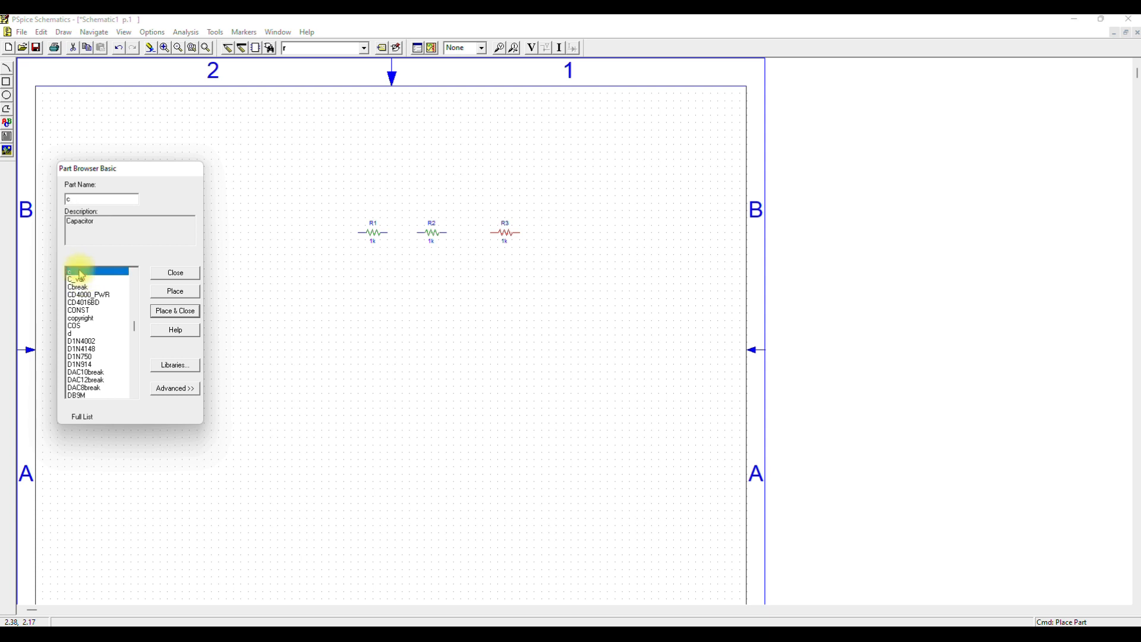
click(175, 293)
click(290, 265)
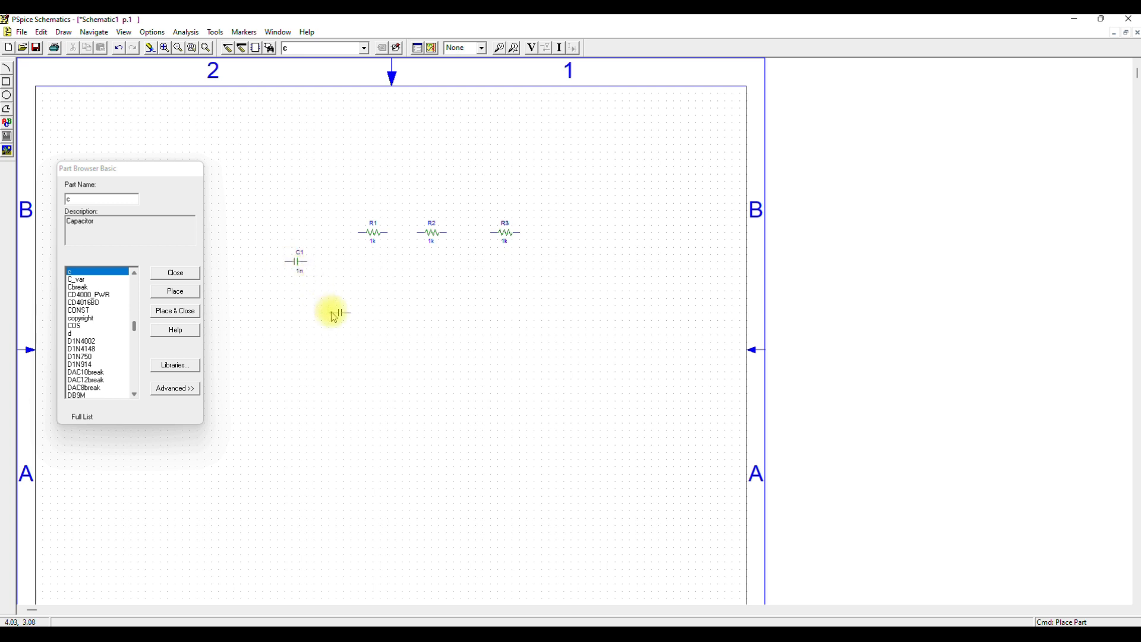
key(Escape)
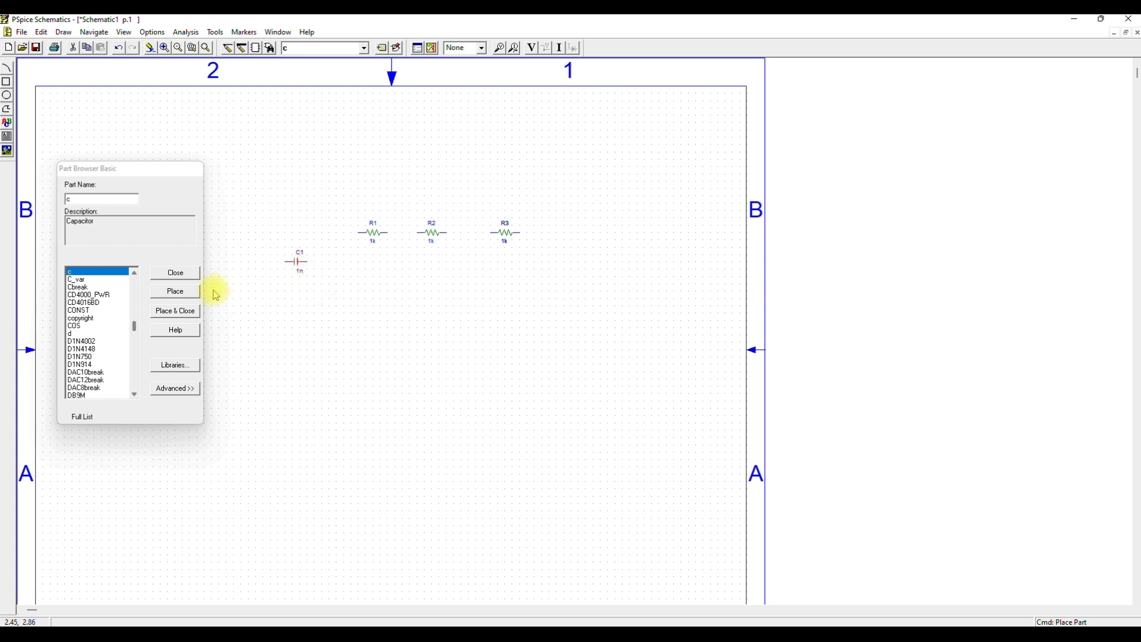
- Find the op-amp part uA741 and place one below the resistor row
click(95, 202)
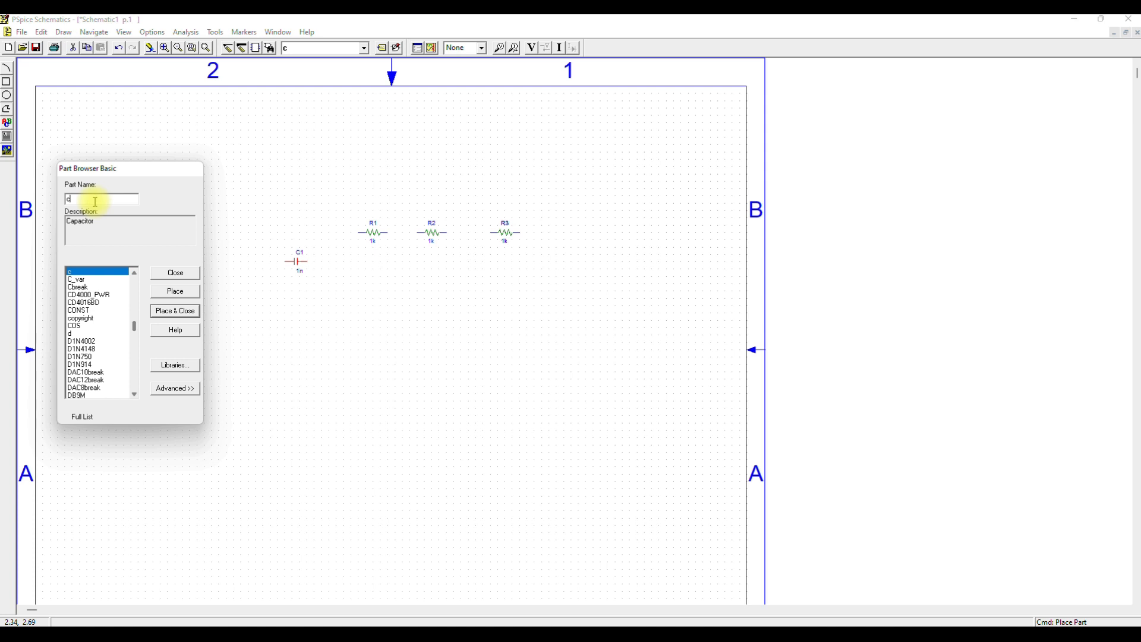
key(BackSpace)
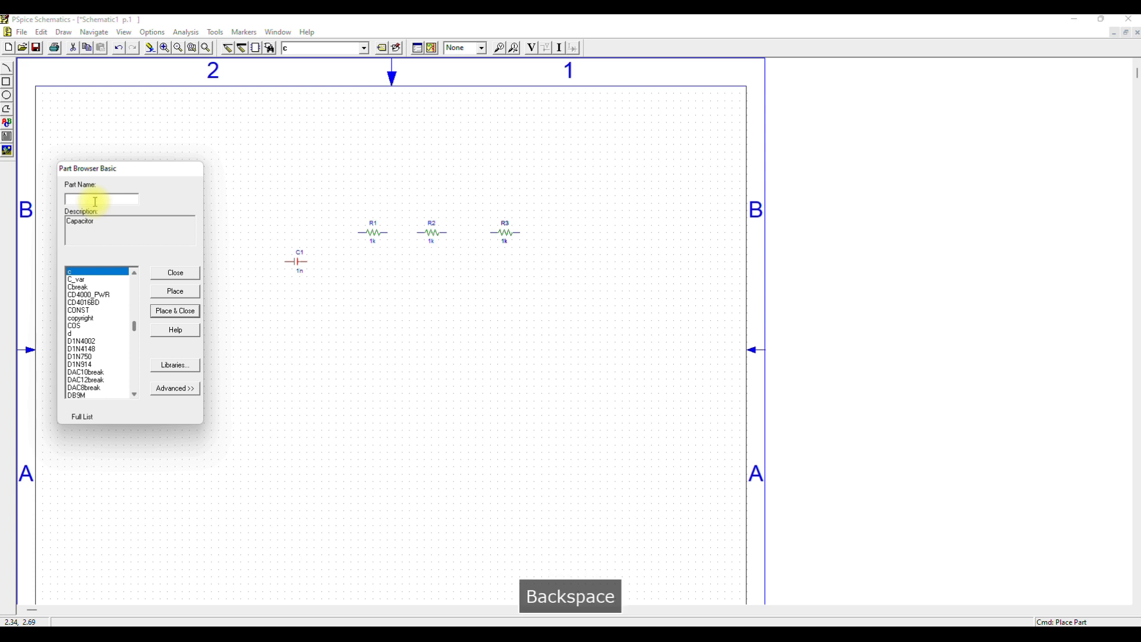
text(ua)
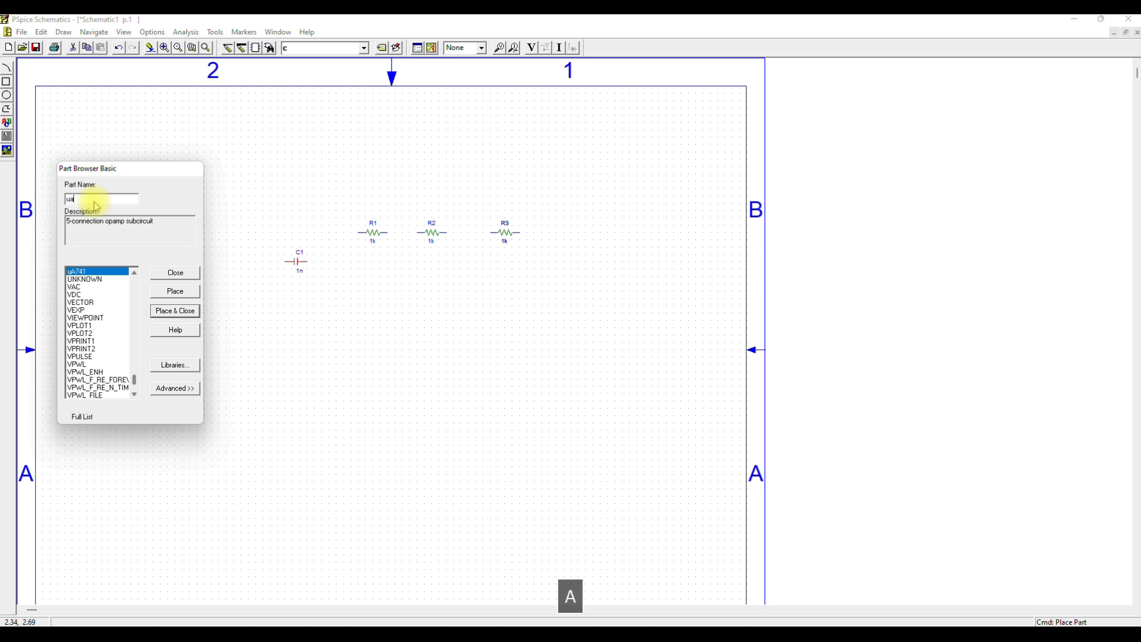
text(741)
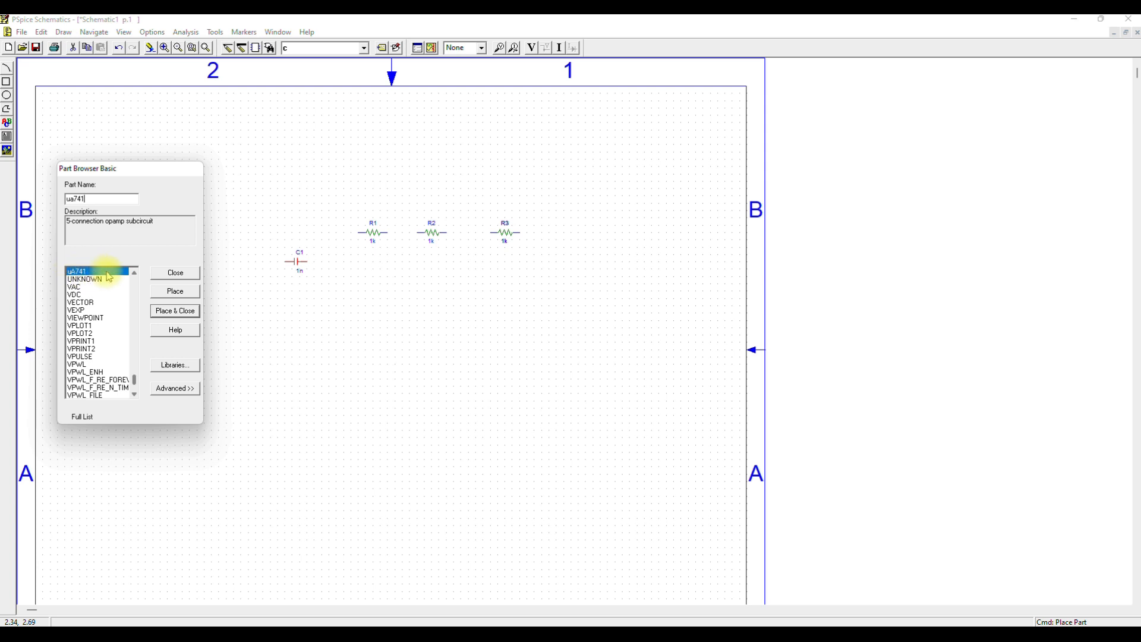
click(175, 293)
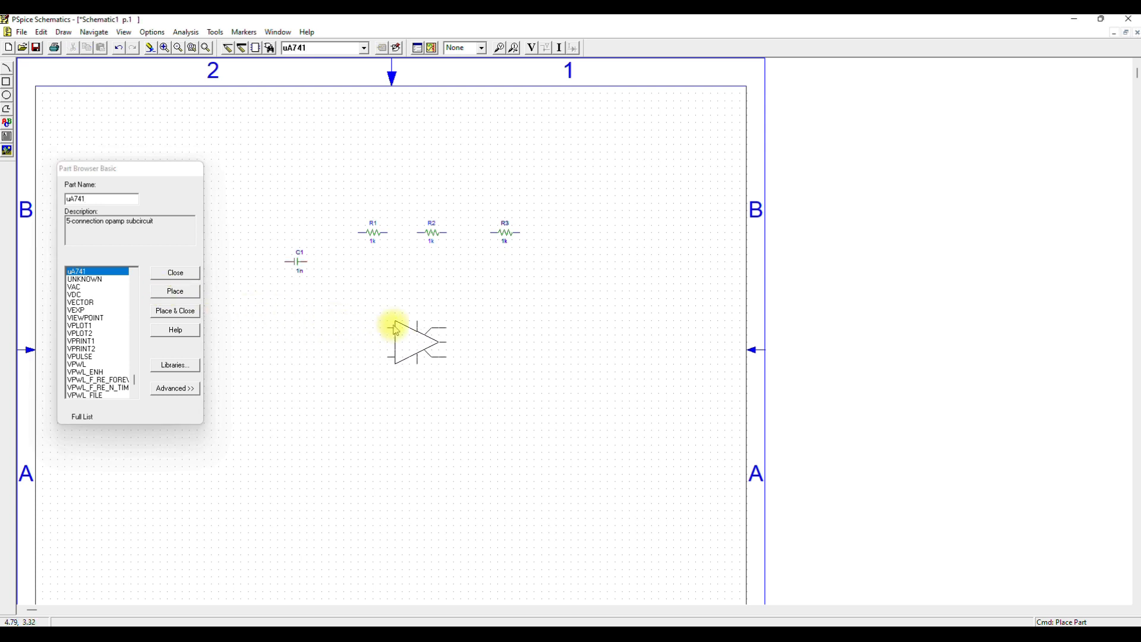
click(420, 322)
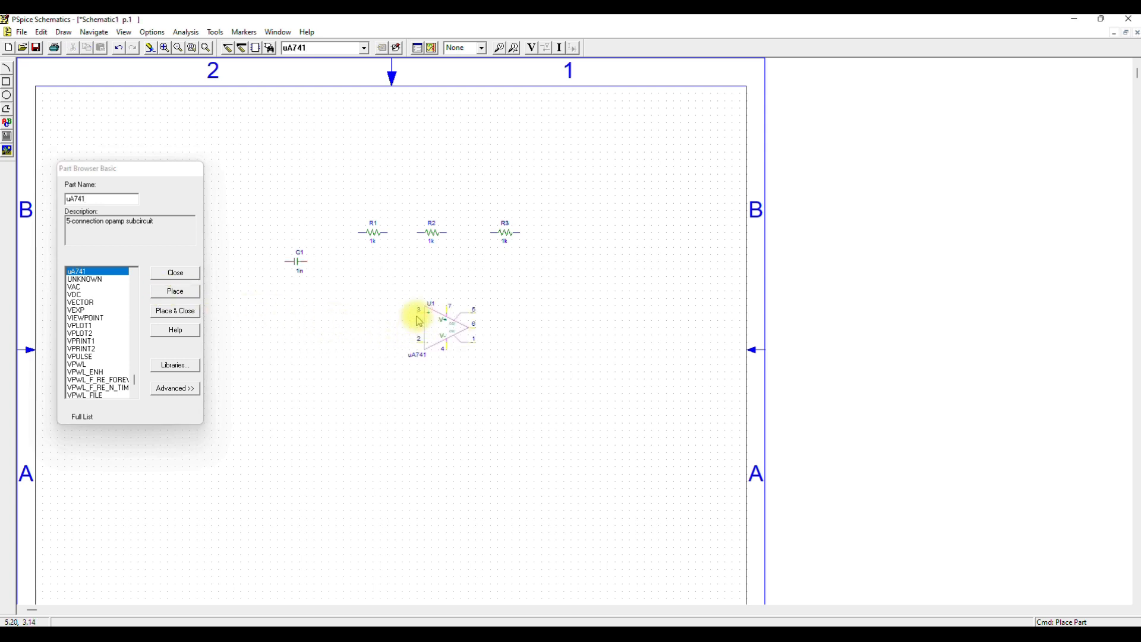
key(Escape)
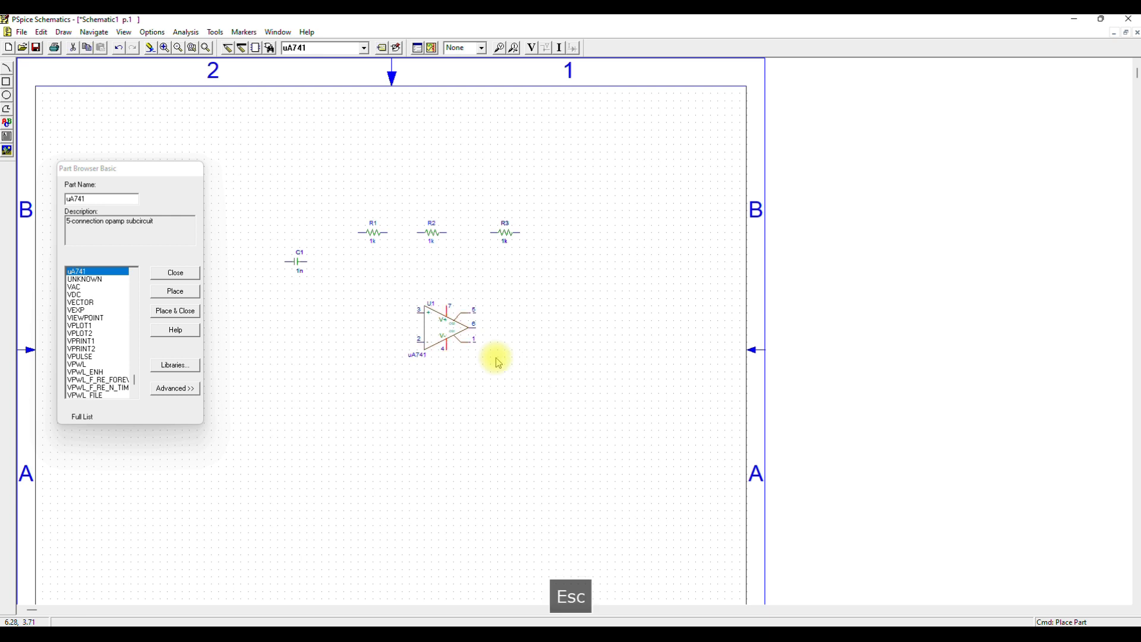
click(464, 379)
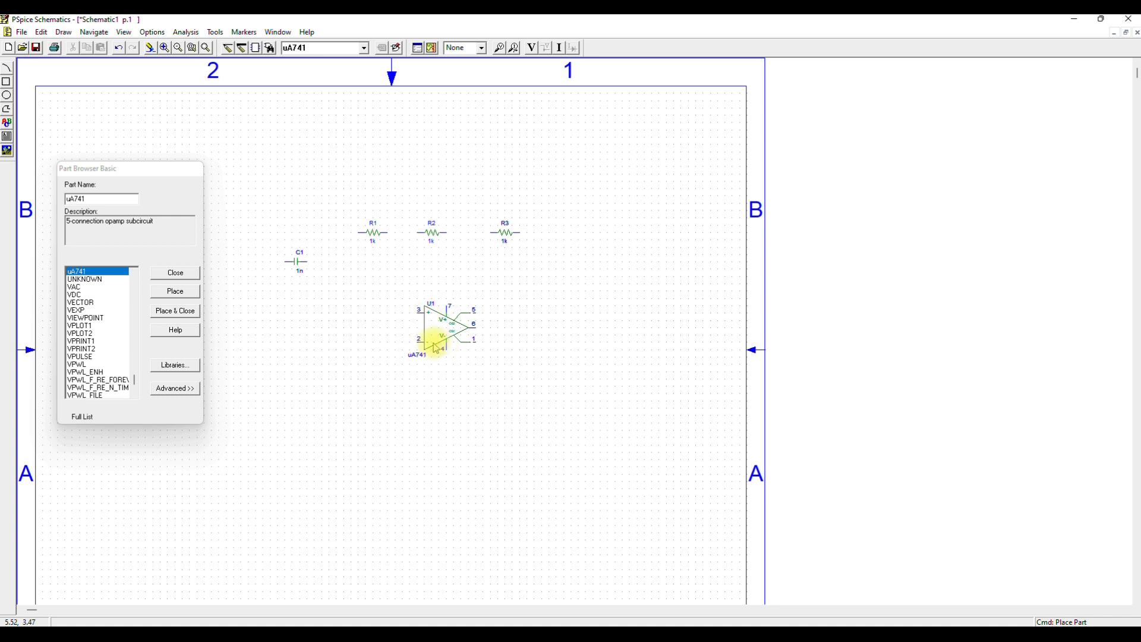
- Find the DC voltage source part VDC and place two sources below and to the left of the op-amp
drag(107, 199, 61, 200)
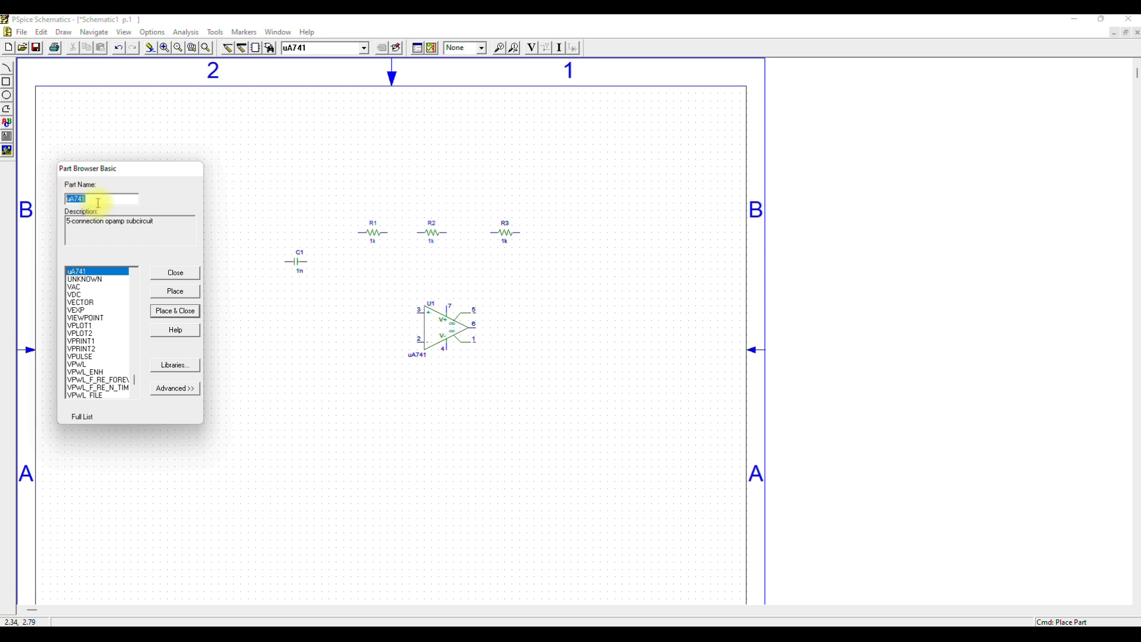
text(vdc)
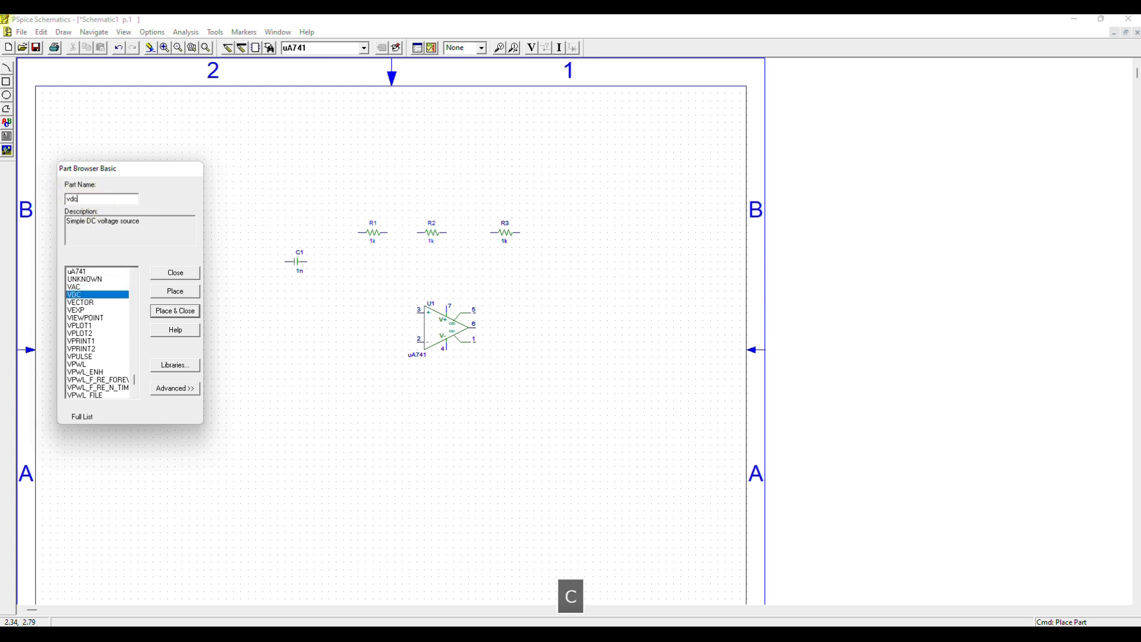
click(91, 295)
click(170, 291)
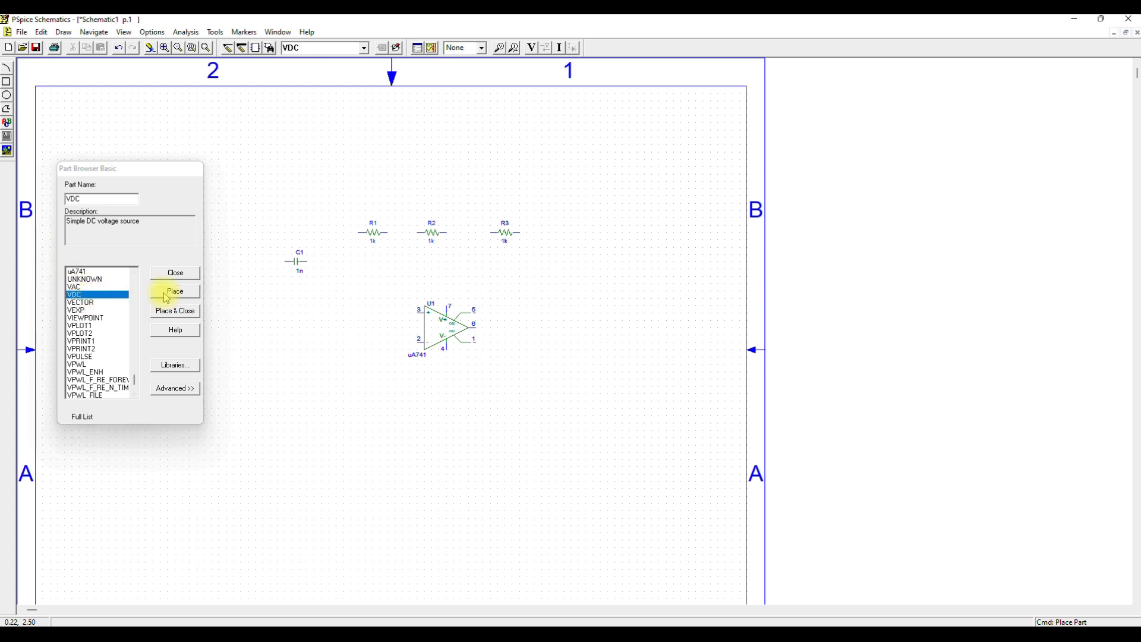
click(350, 377)
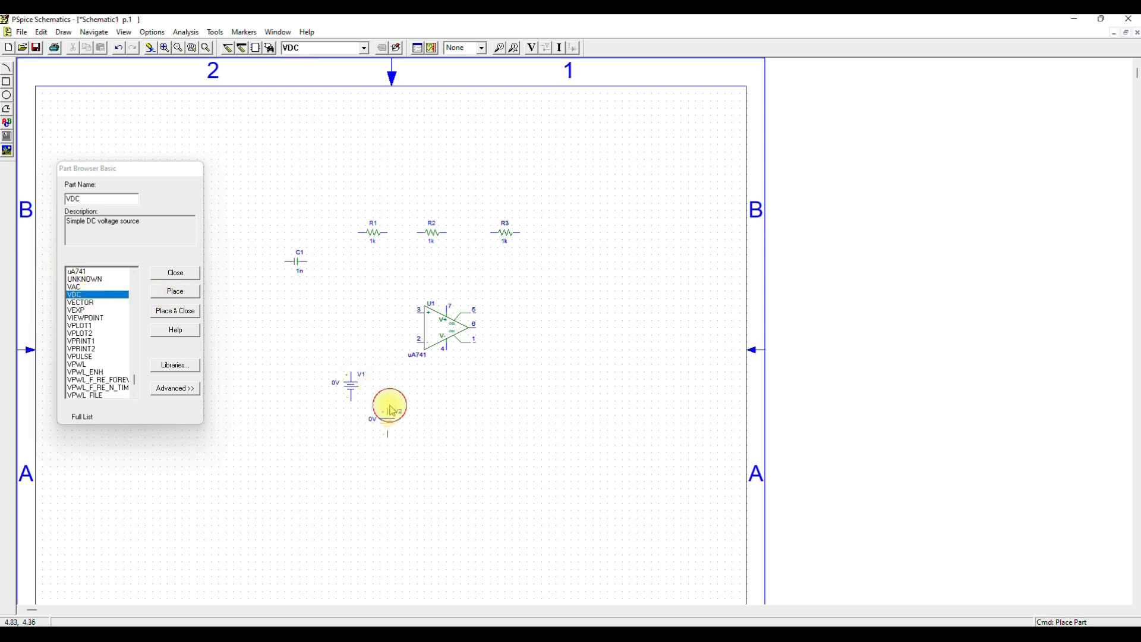
click(385, 413)
key(Escape)
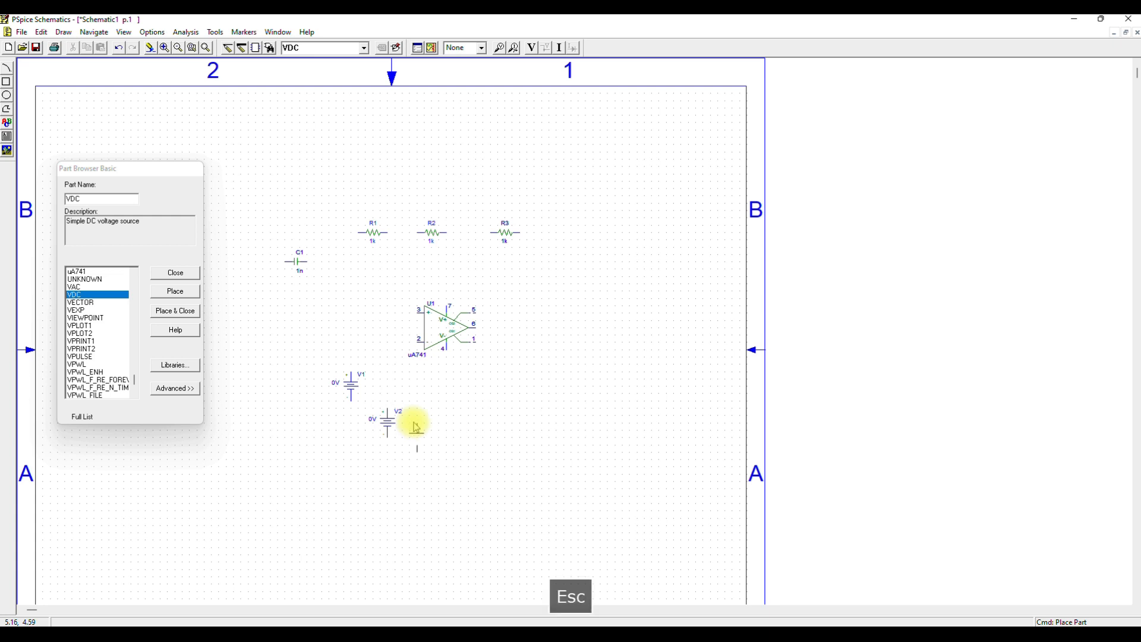
click(432, 429)
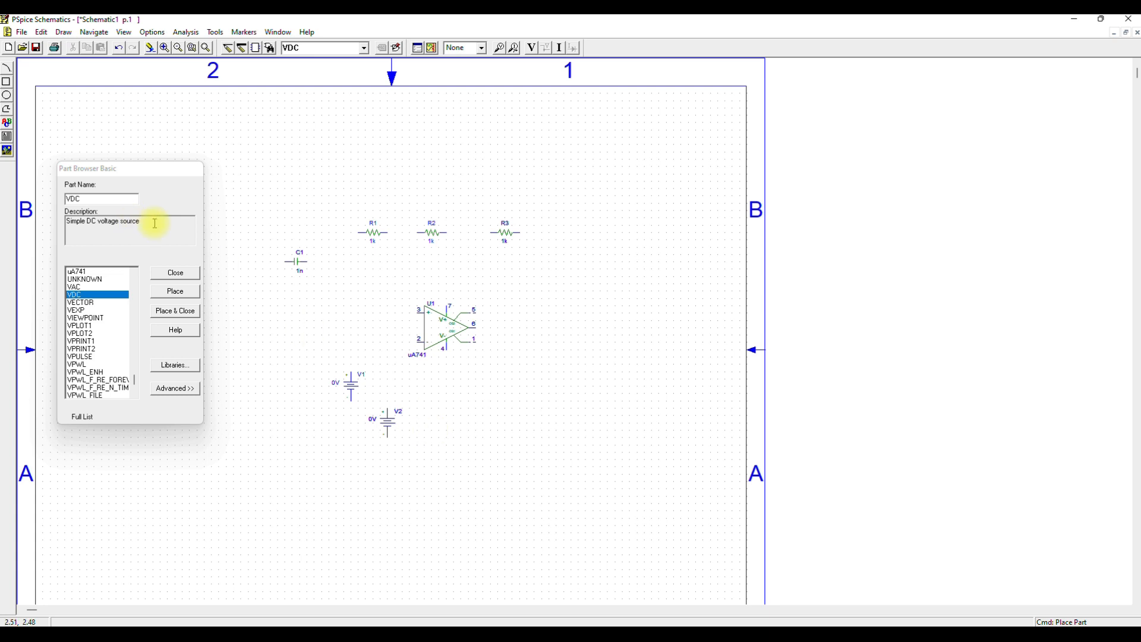
- Find the ground part GND_EARTH, place four of them in a row below and to the right of the op-amp, and close the part browser
double_click(101, 199)
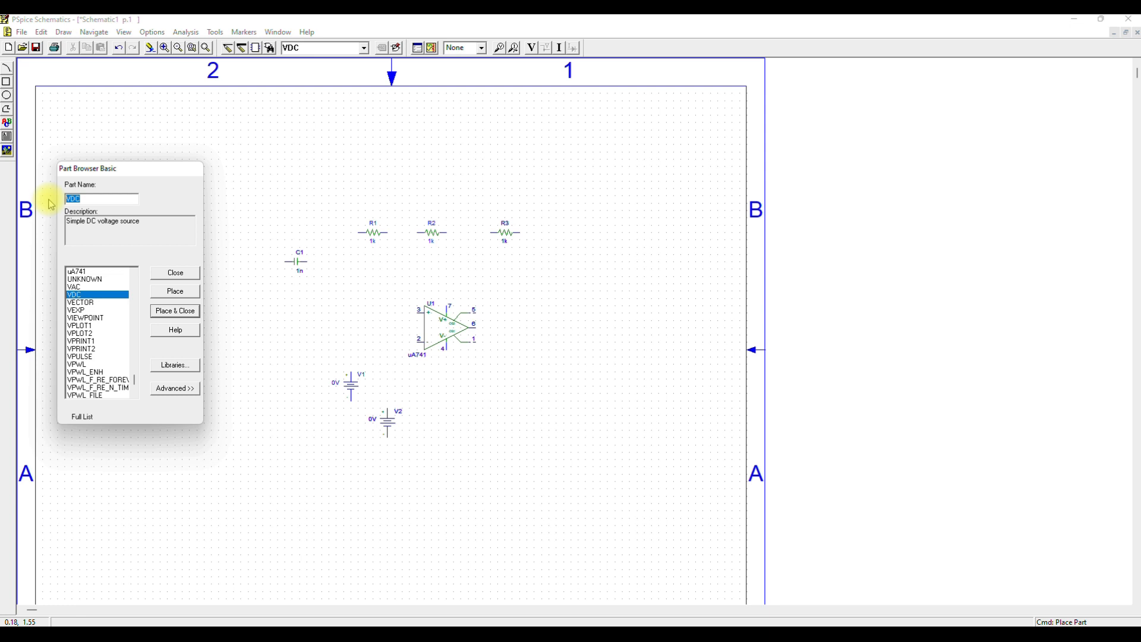
text(gnd)
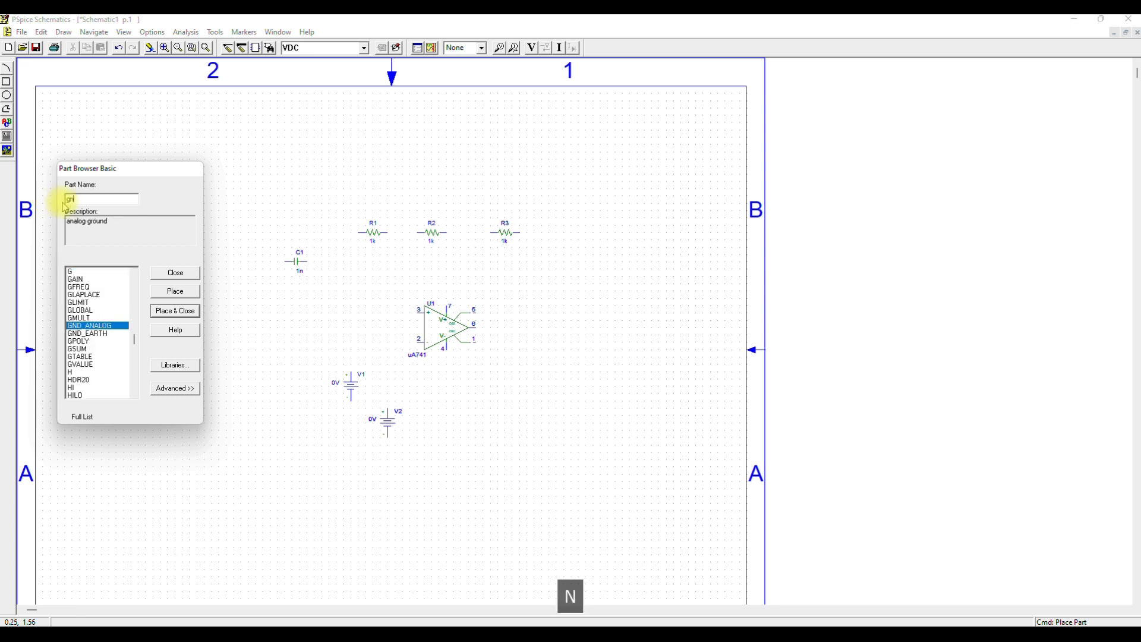
click(87, 334)
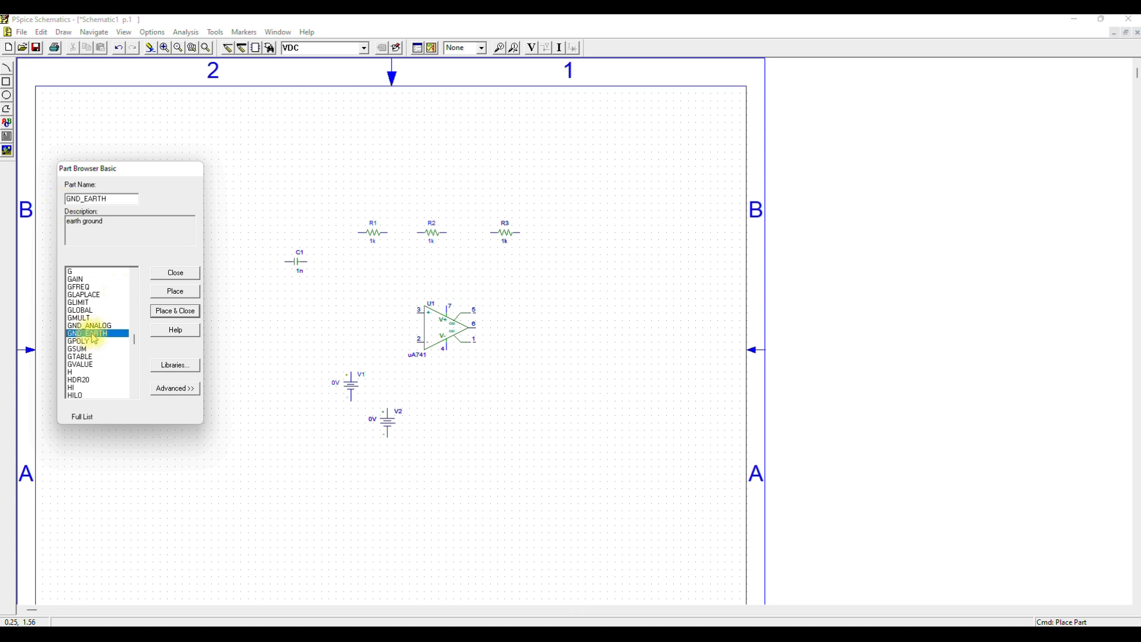
click(175, 291)
click(483, 437)
click(520, 439)
click(563, 447)
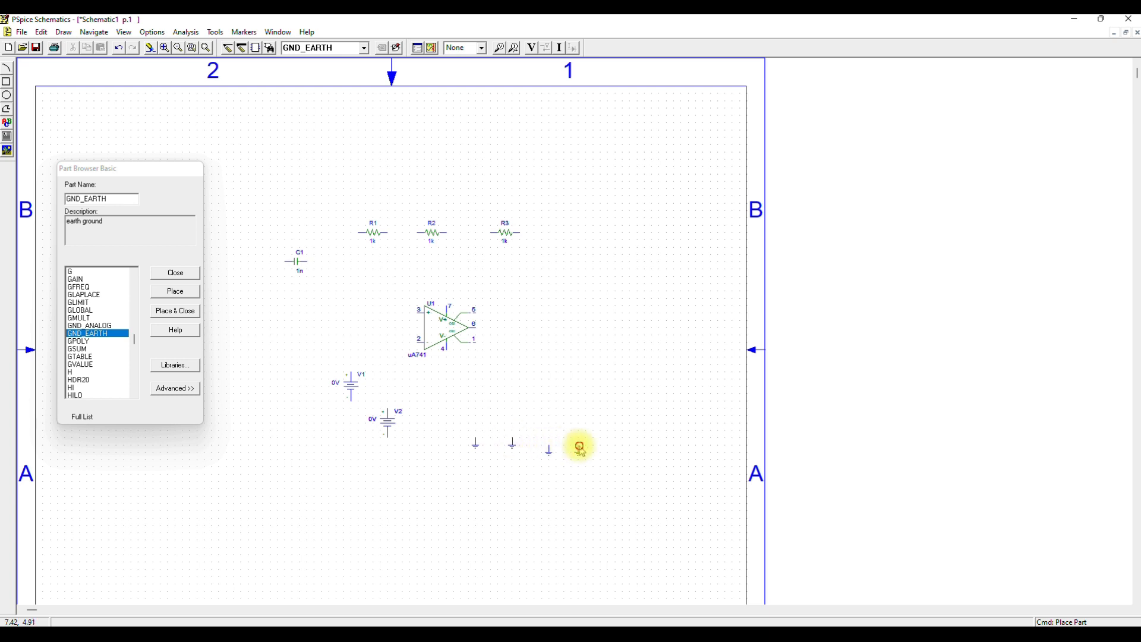
click(580, 449)
key(Escape)
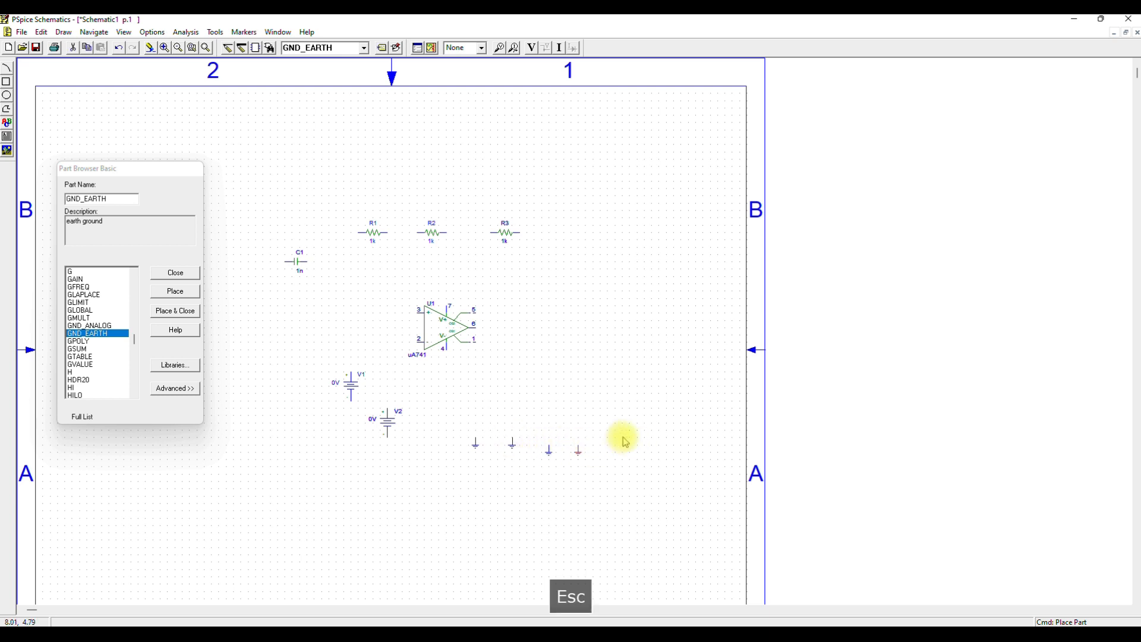
click(598, 410)
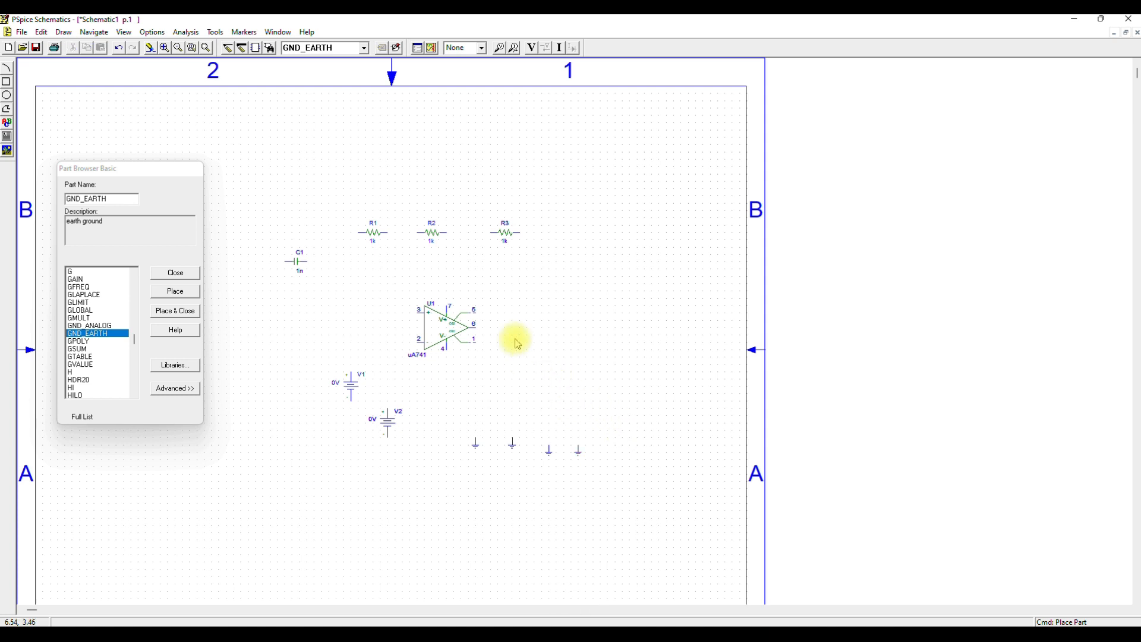
click(181, 277)
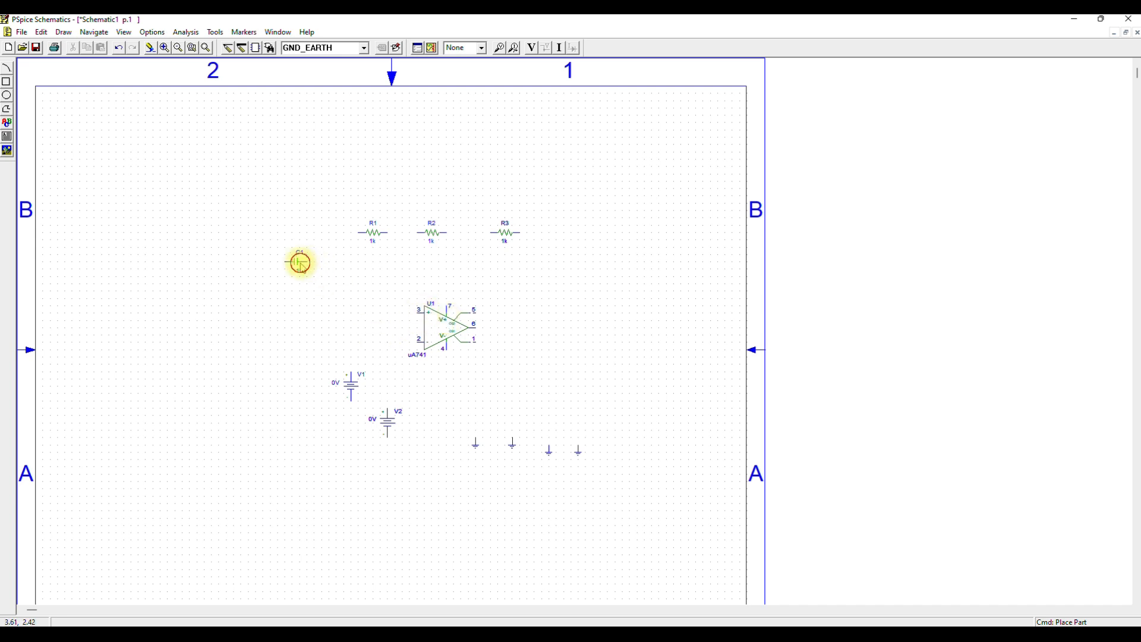
- Move capacitor C1 to the left of the op-amp, level with its pin 2
drag(277, 304, 298, 260)
mouse_move(245, 344)
mouse_down()
mouse_move(298, 258)
mouse_move(269, 357)
mouse_move(268, 343)
mouse_up()
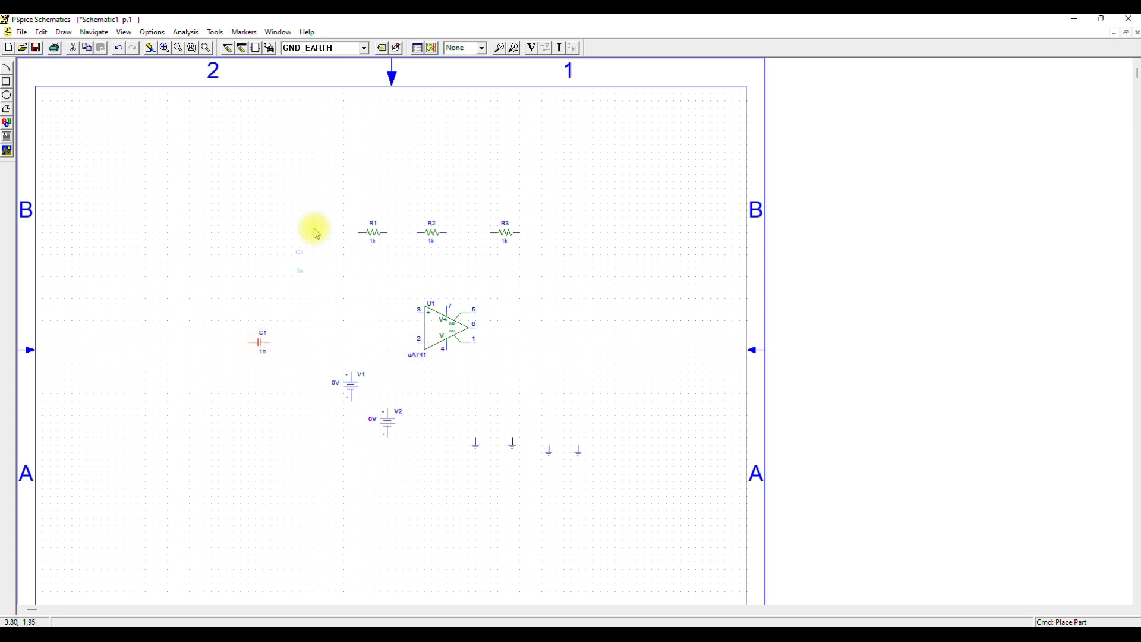
click(552, 373)
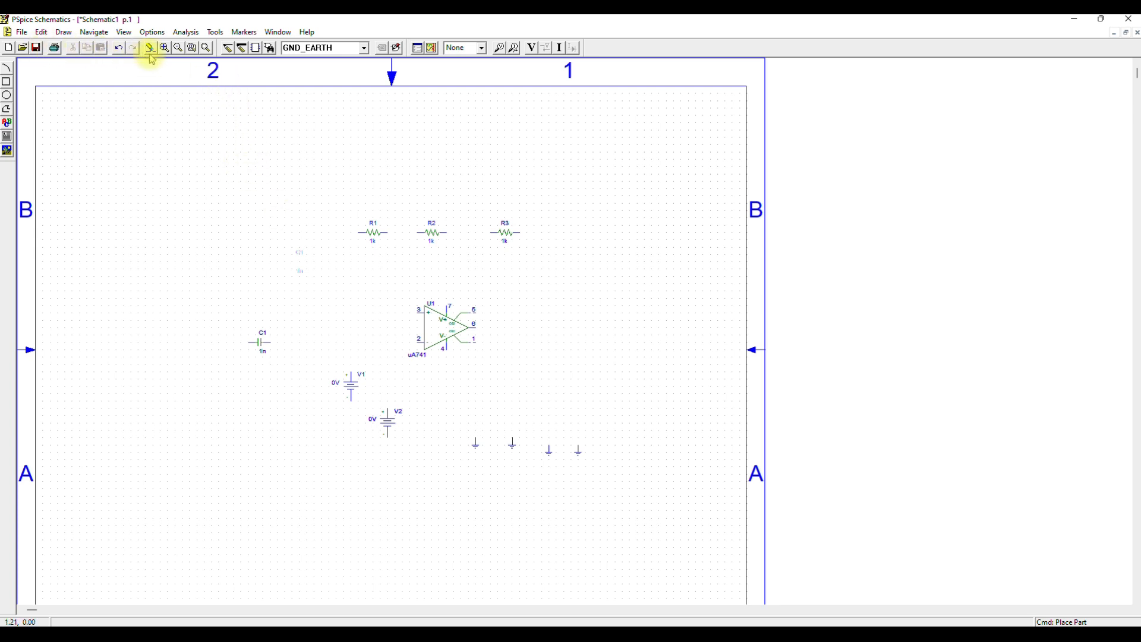
- Wire the right end of capacitor C1 to pin 2 of the op-amp
click(228, 53)
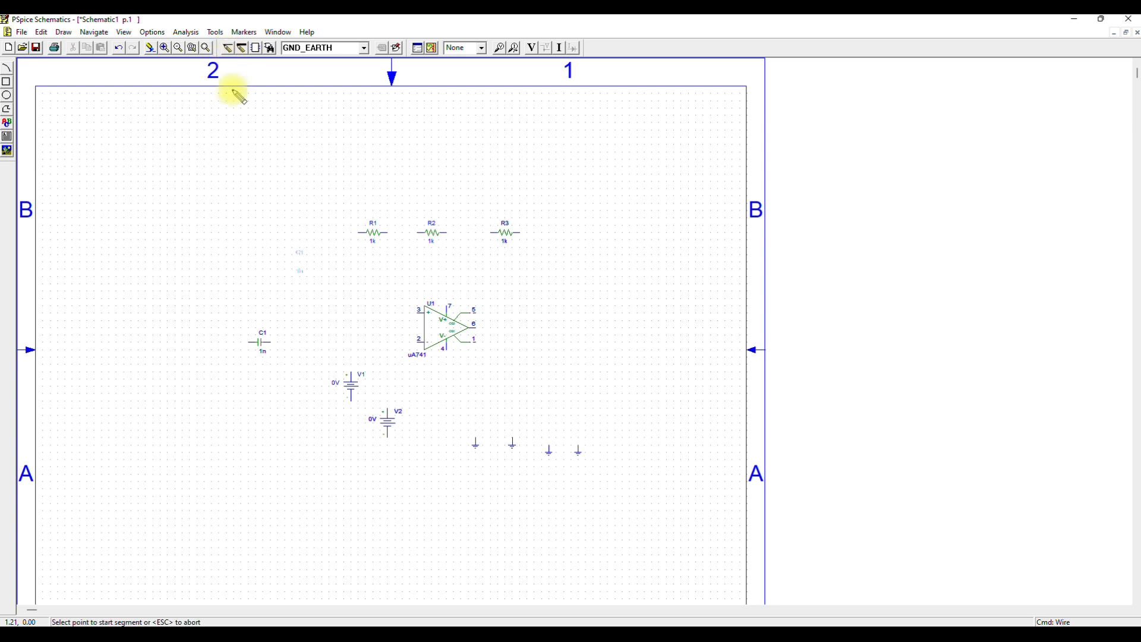
click(268, 342)
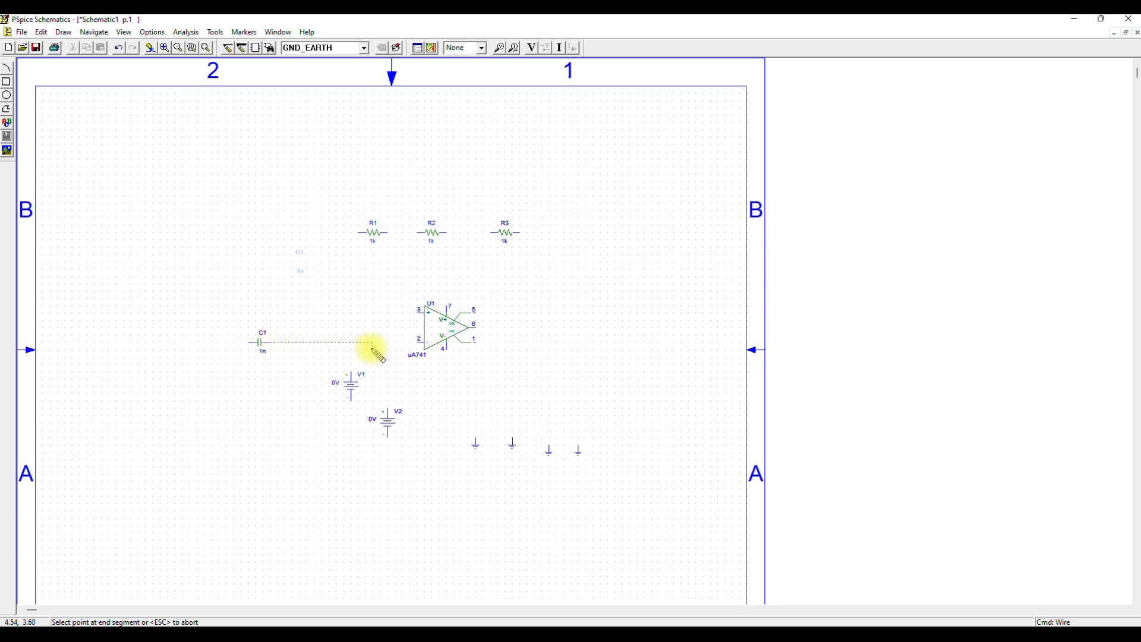
click(419, 342)
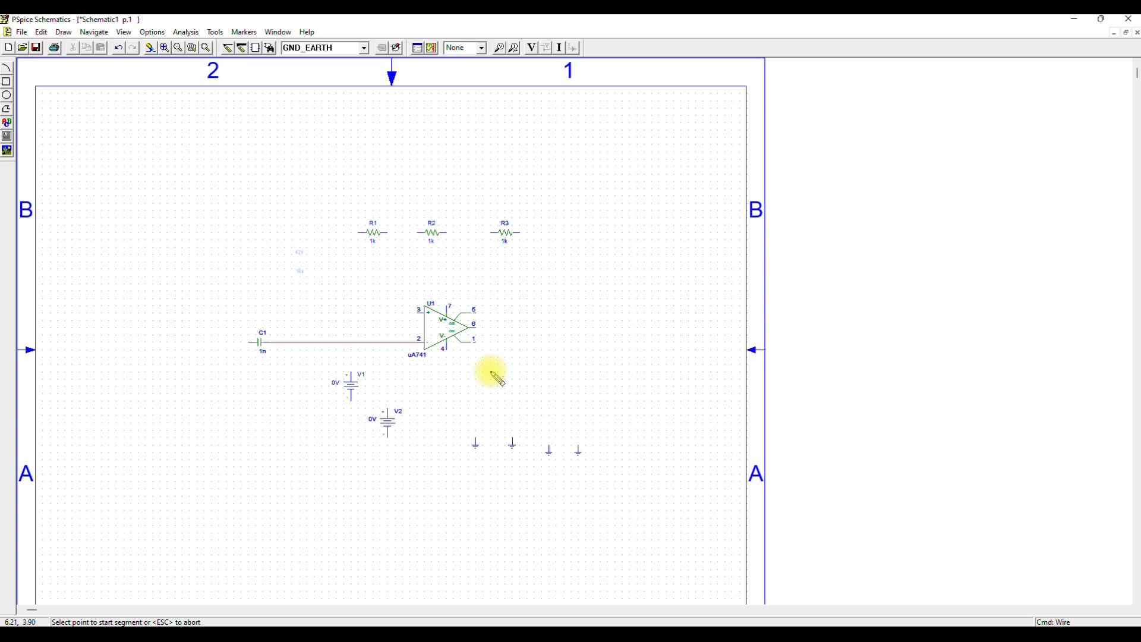
key(Escape)
click(473, 382)
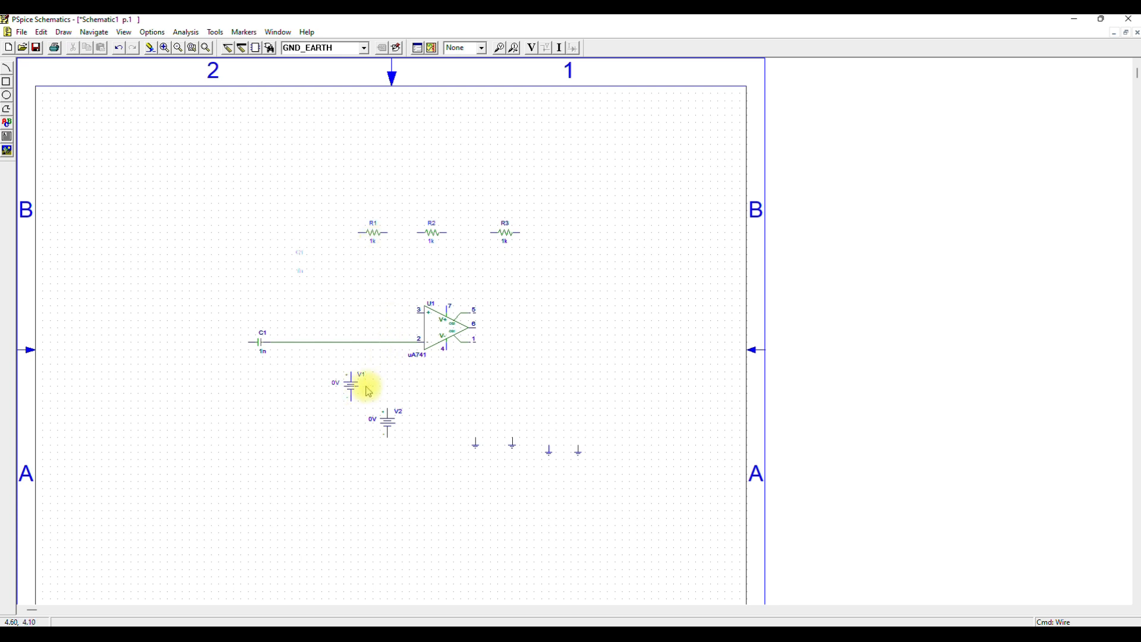
- Move voltage sources V1 and V2 side by side to the right of the op-amp
drag(355, 387, 594, 362)
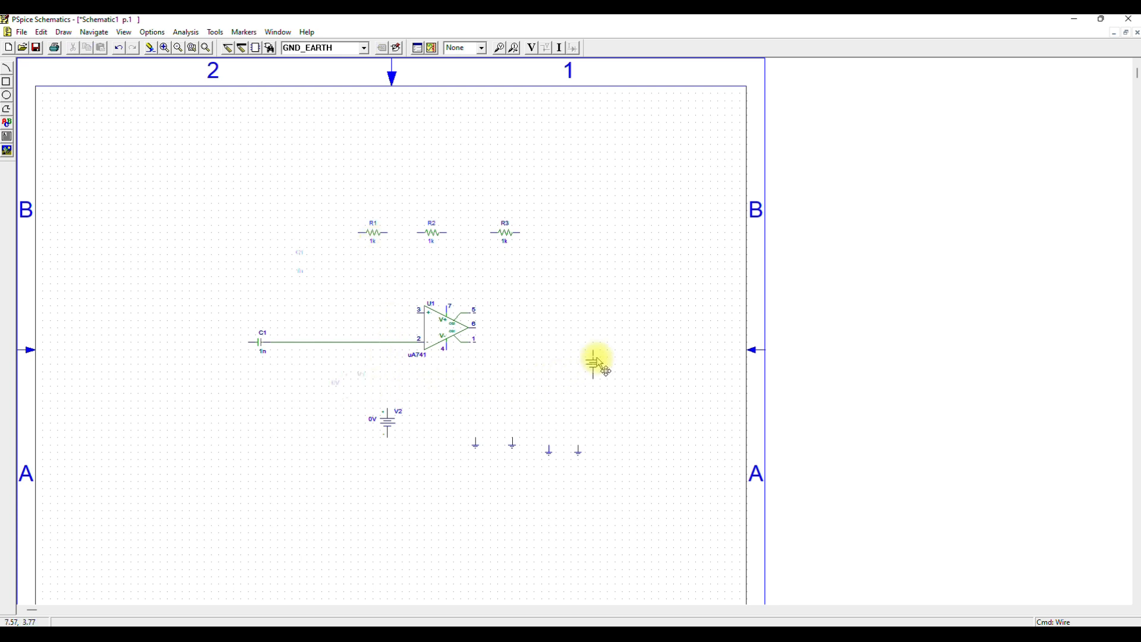
drag(387, 415, 633, 372)
drag(392, 432, 660, 370)
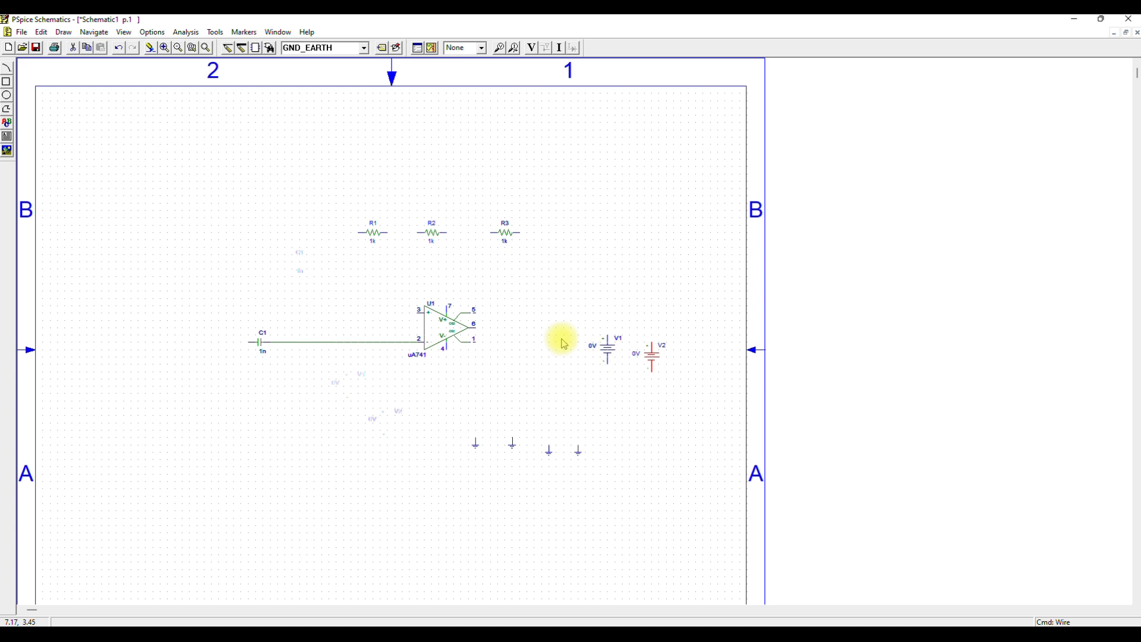
click(380, 237)
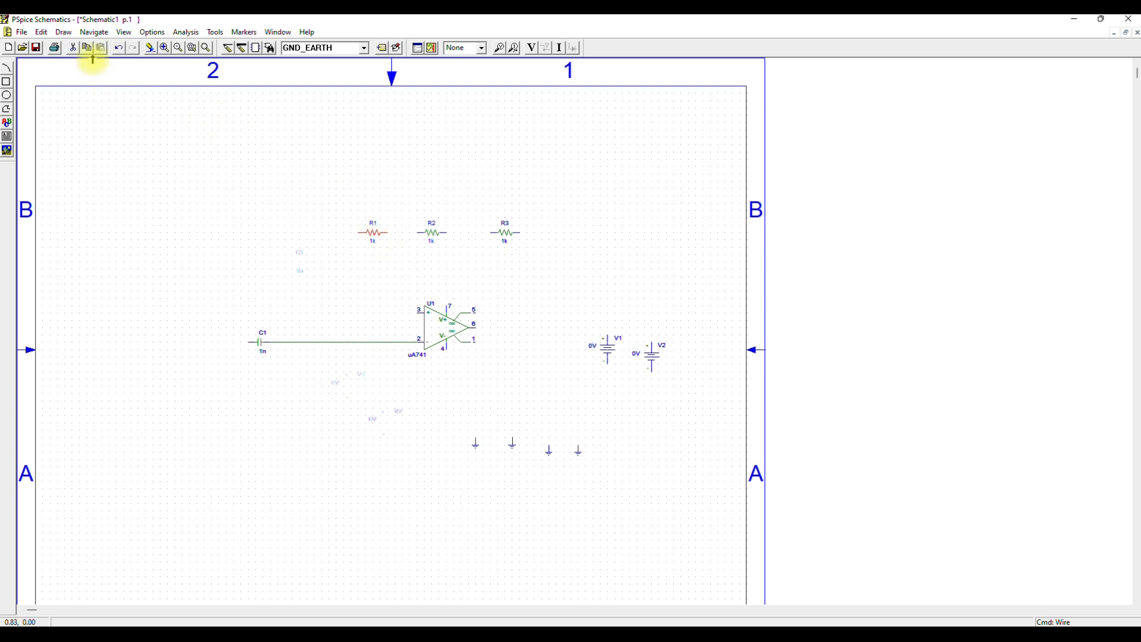
click(123, 34)
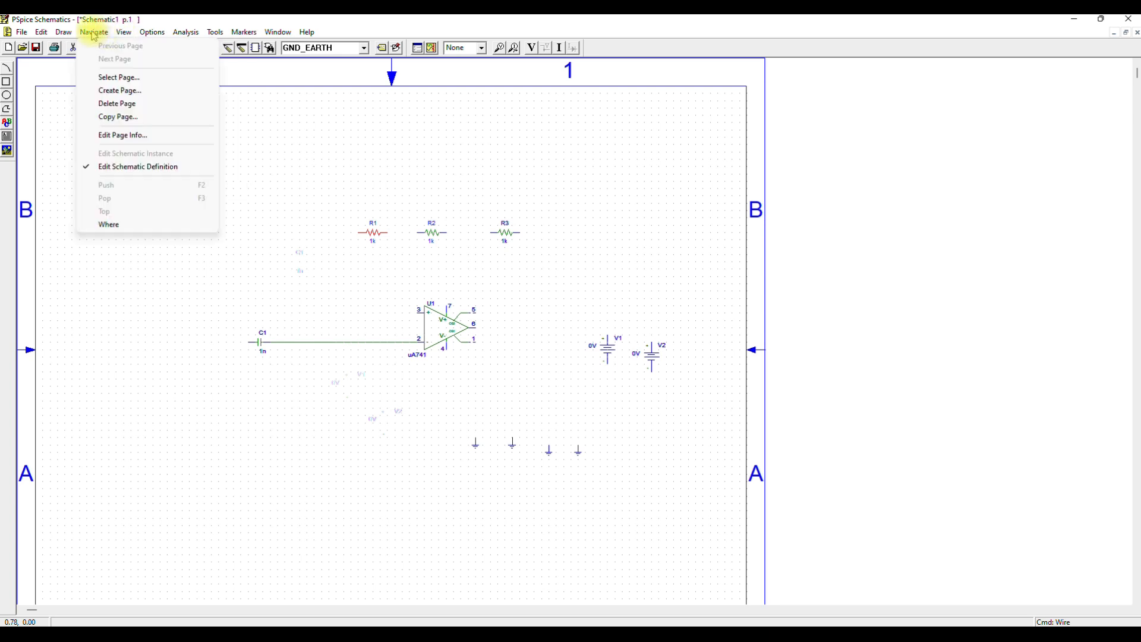
mouse_move(63, 34)
click(63, 34)
click(63, 35)
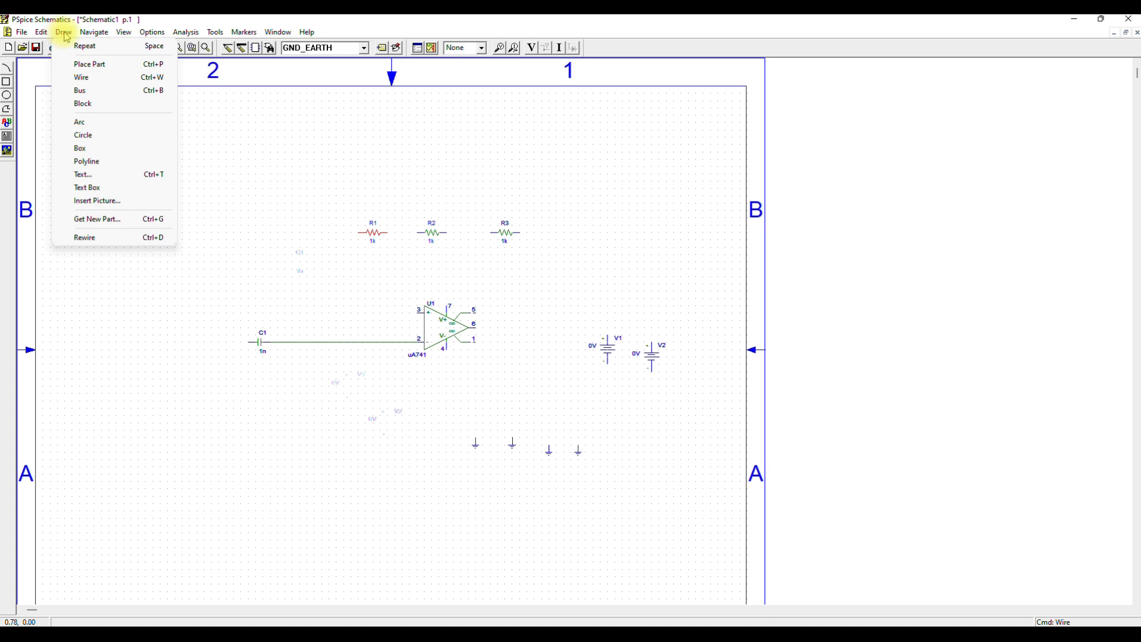
mouse_move(132, 35)
mouse_move(212, 36)
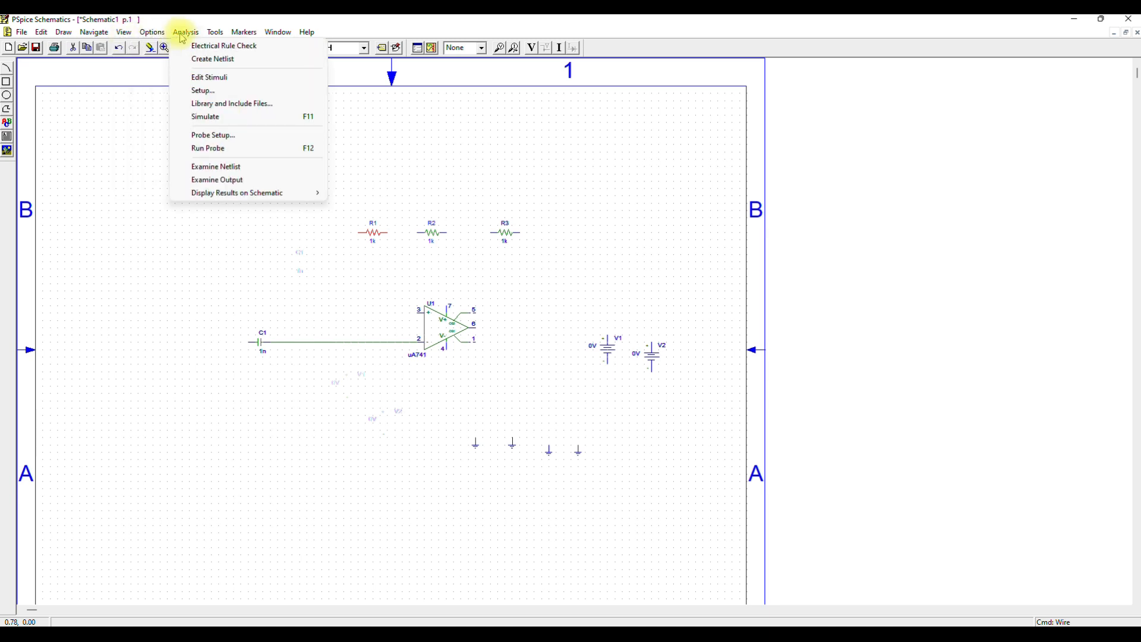
click(169, 207)
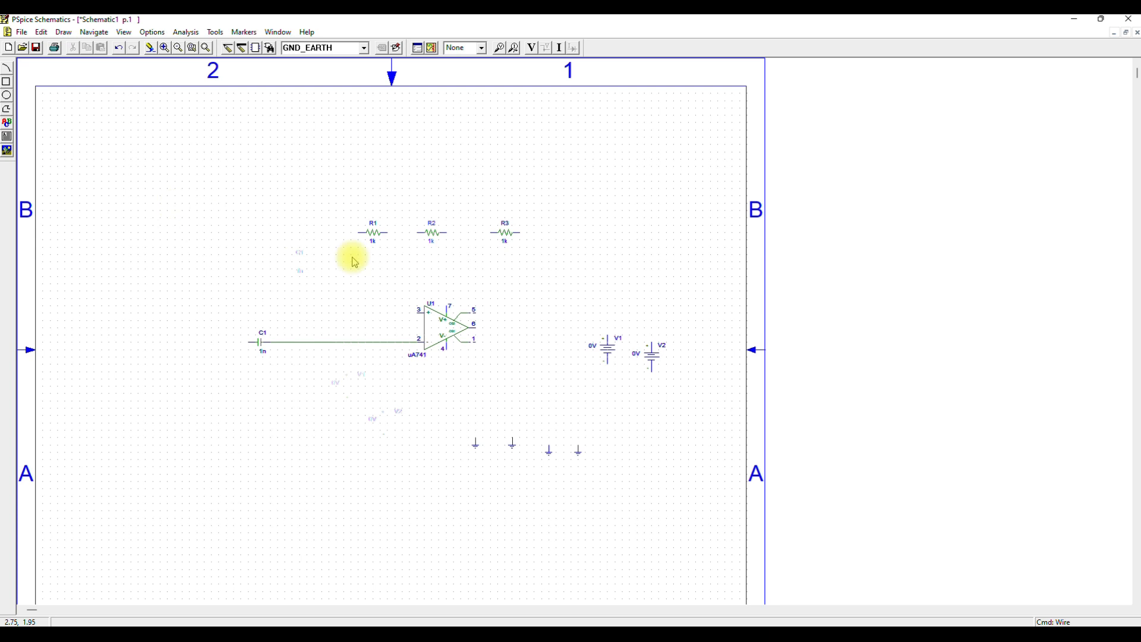
- Rotate resistors R1 and R2 to a vertical orientation
click(383, 242)
key(ctrl+r)
click(434, 240)
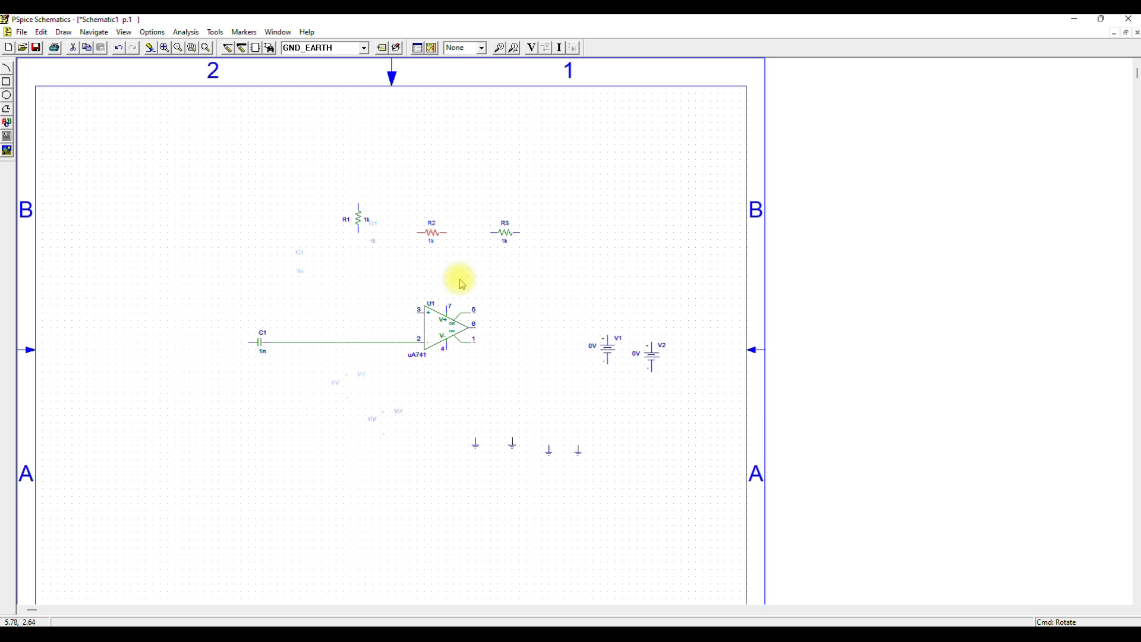
key(ctrl+r)
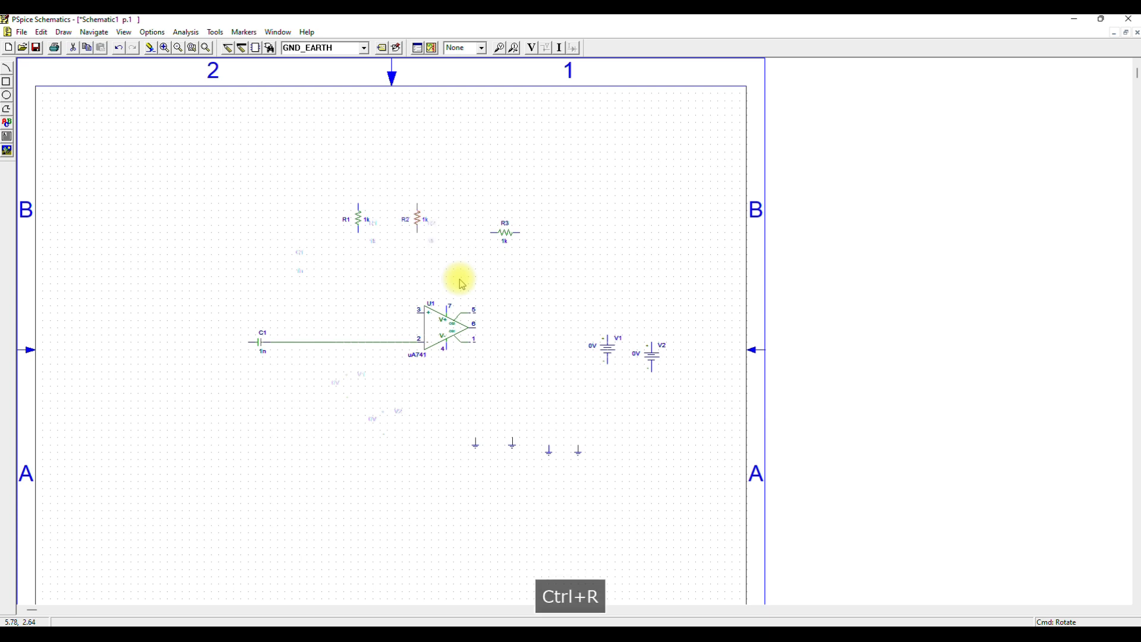
click(454, 396)
- Move resistor R3 below and to the left of the op-amp, level with the ground symbols
drag(454, 396, 355, 452)
click(535, 301)
click(504, 235)
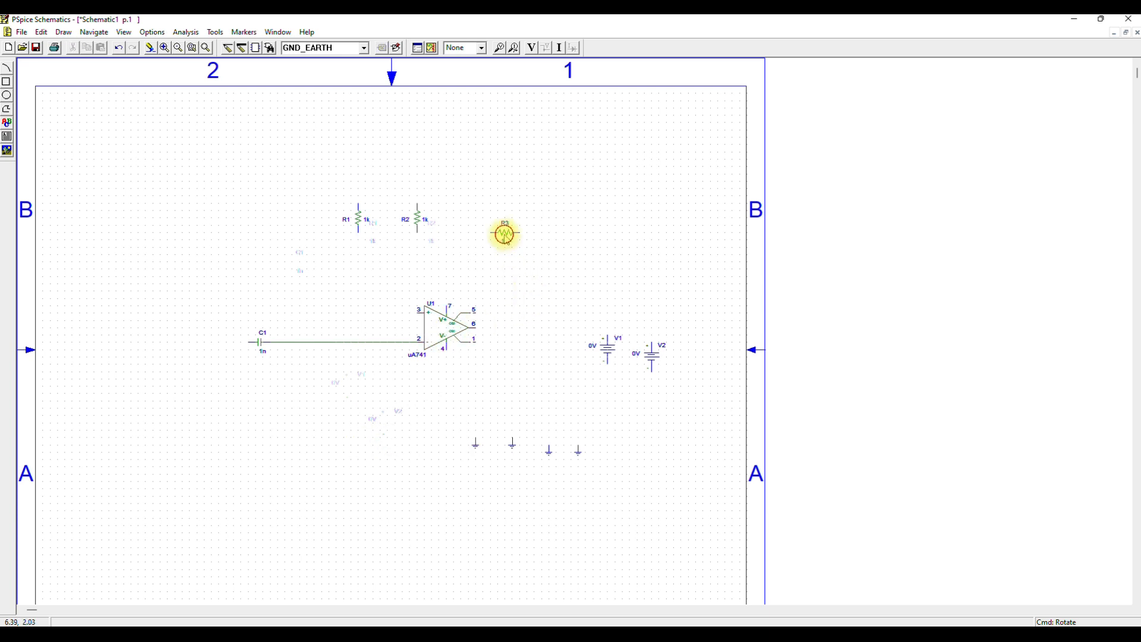
drag(504, 235, 356, 446)
click(499, 403)
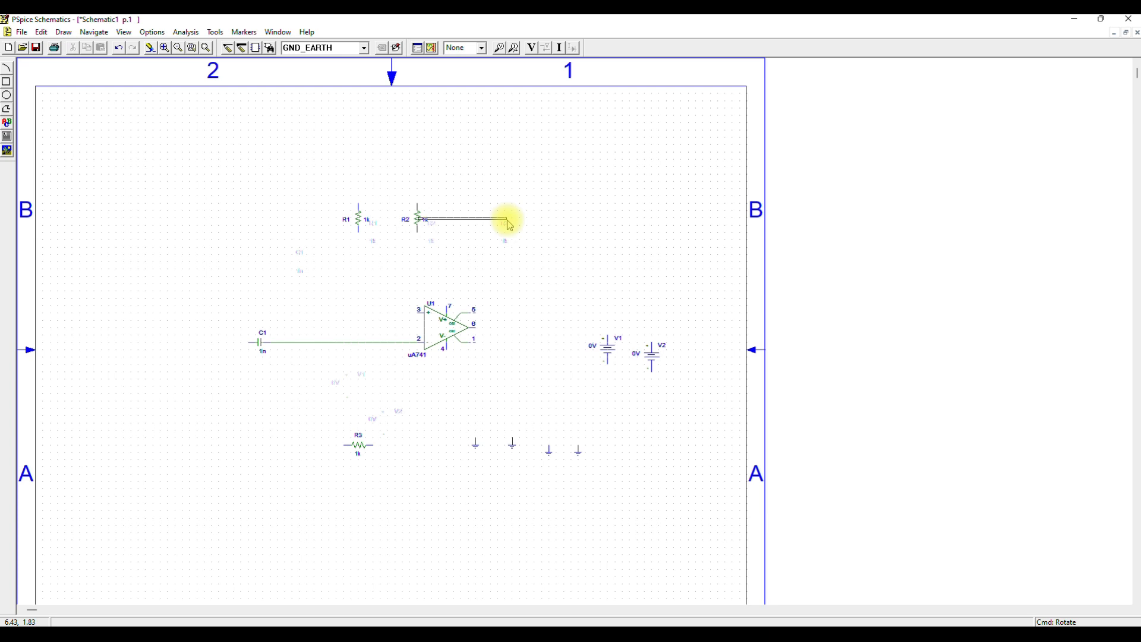
- Stack resistors R1 and R2 vertically above and to the right of the op-amp, with R1 on top
click(356, 223)
click(359, 221)
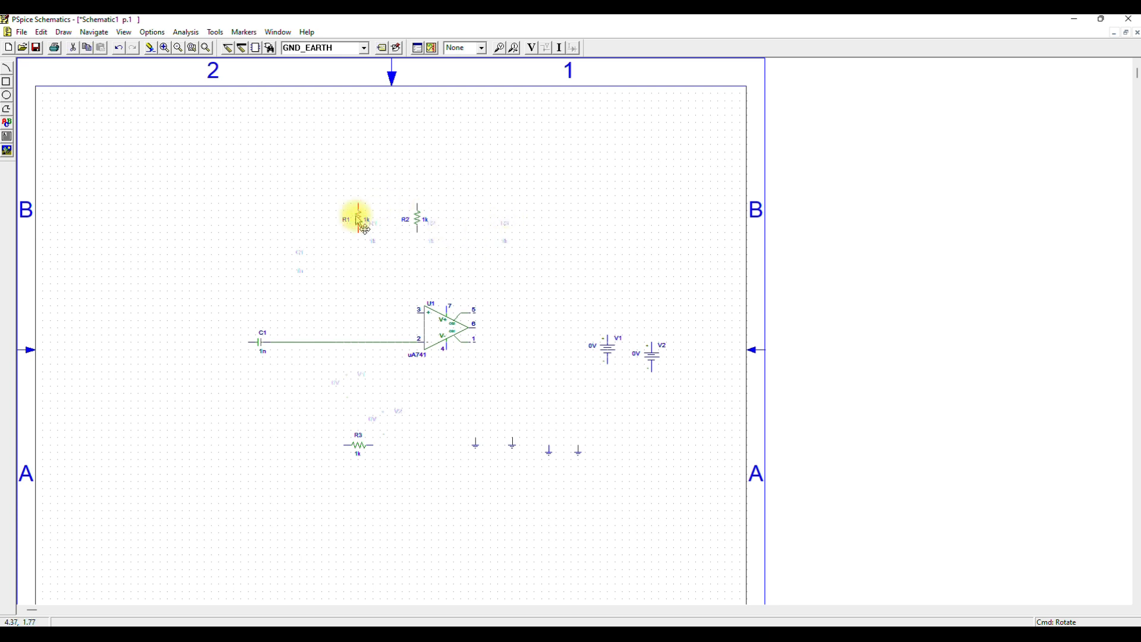
drag(364, 230, 469, 200)
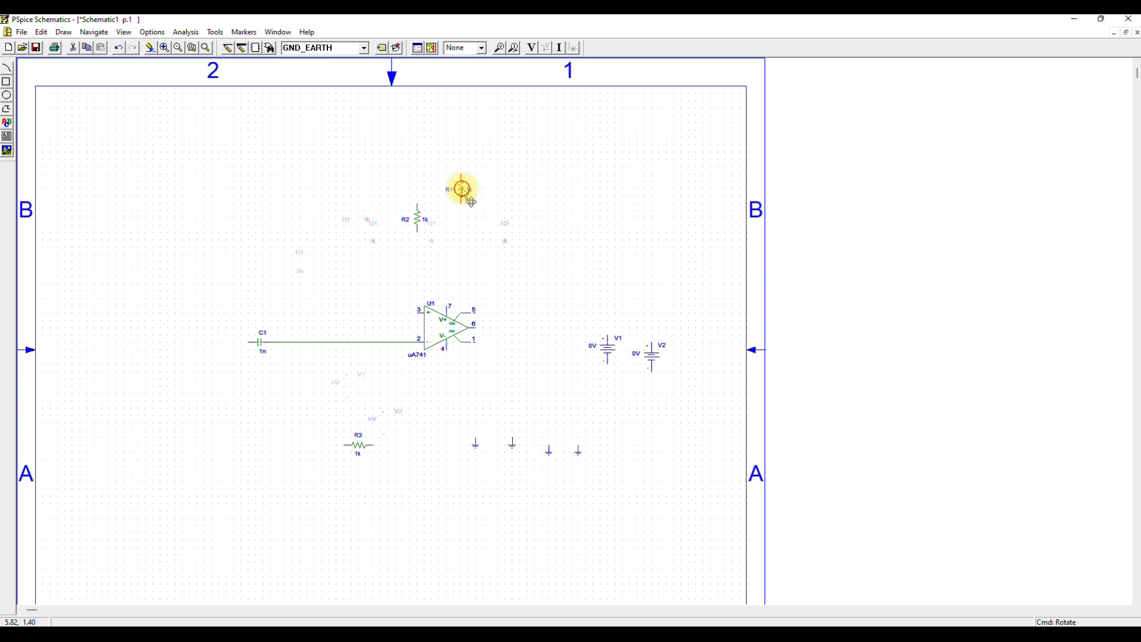
drag(469, 202, 513, 195)
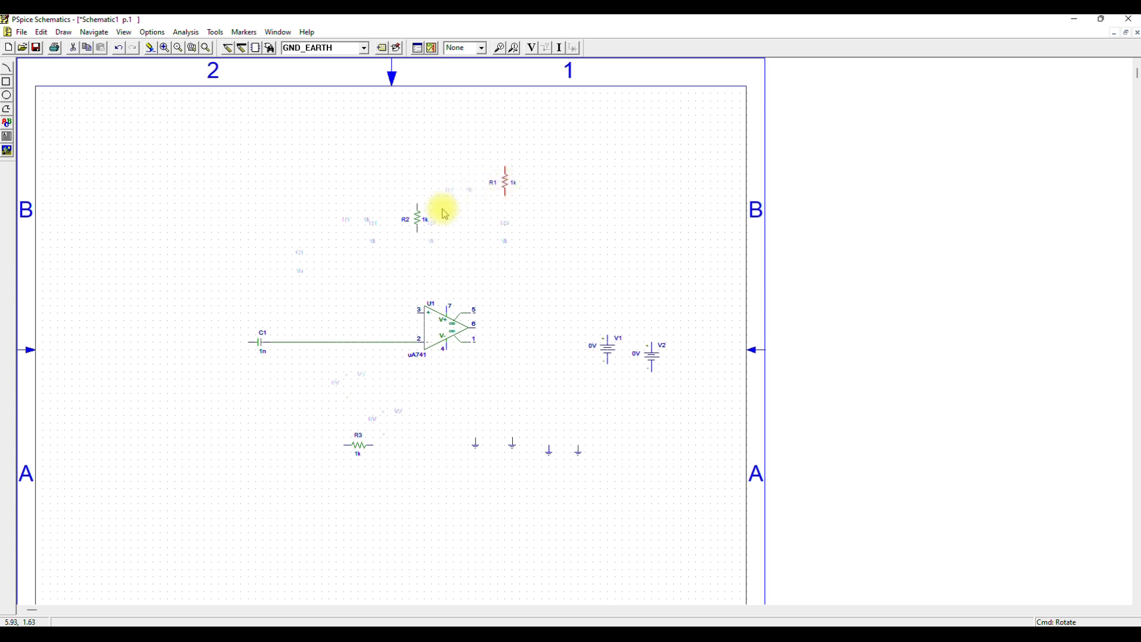
drag(420, 219, 513, 244)
click(542, 238)
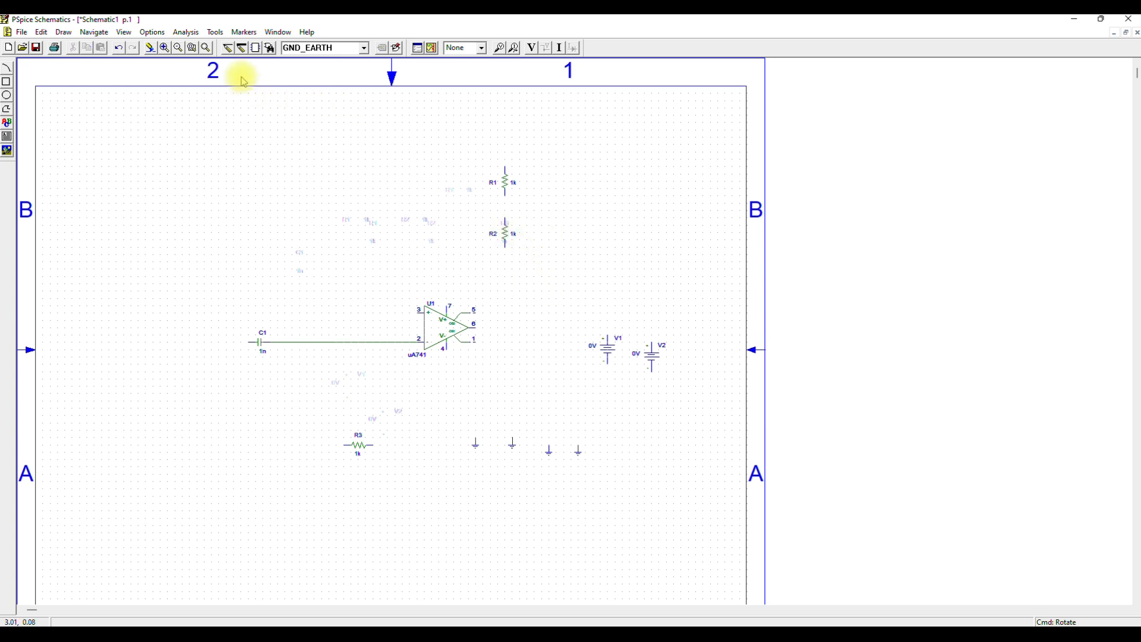
- Wire the lower end of resistor R1 to the upper end of resistor R2
click(227, 48)
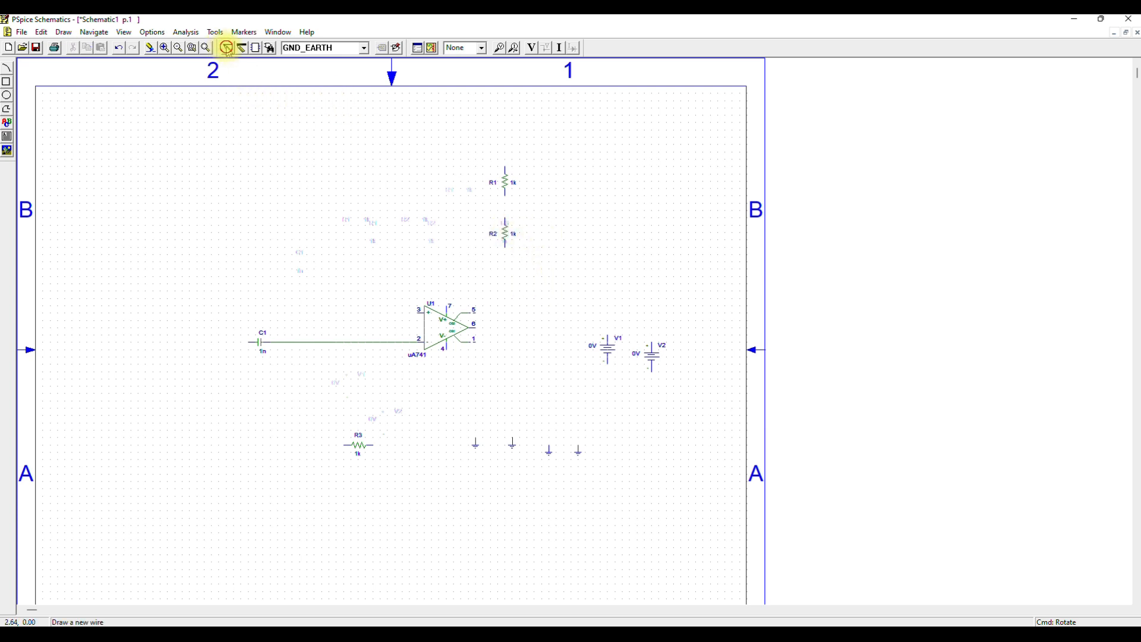
click(505, 196)
click(506, 221)
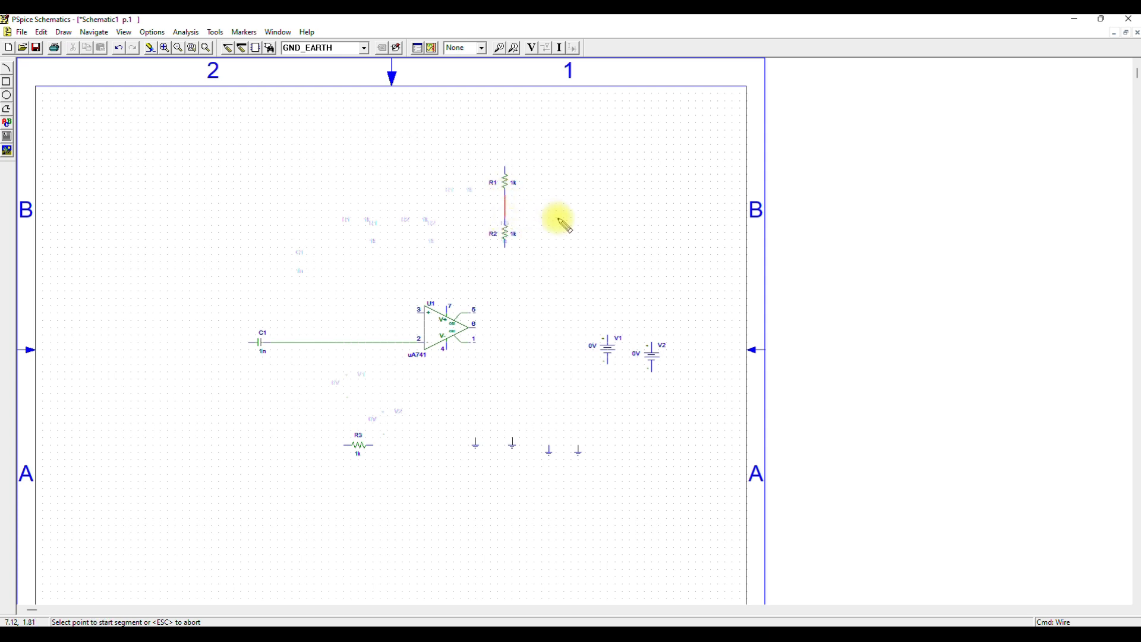
key(Escape)
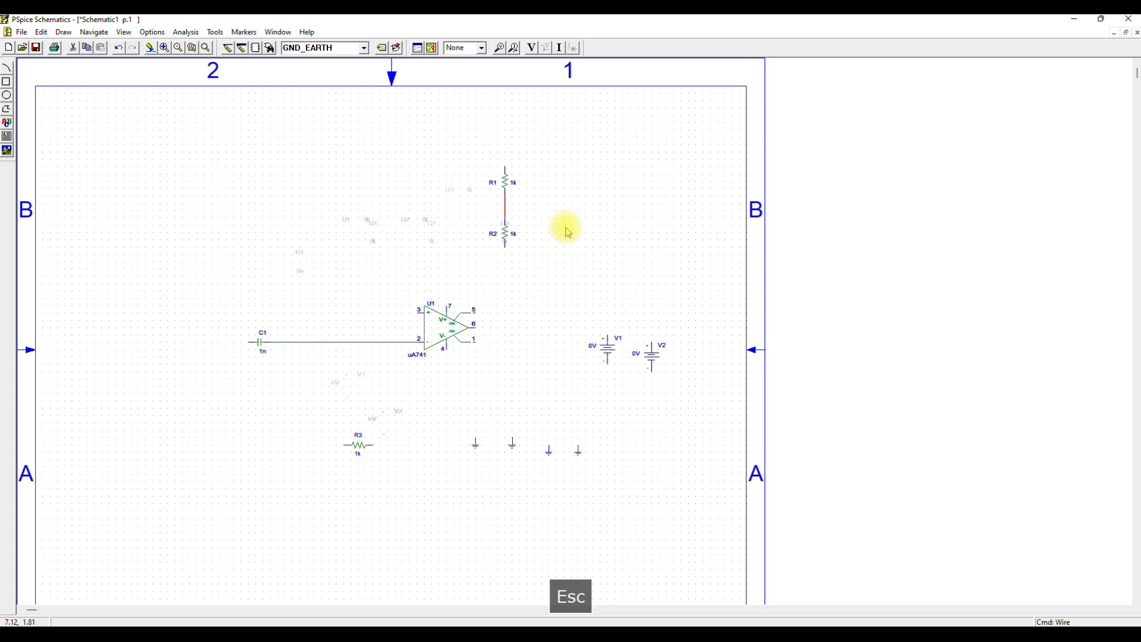
- Move the rightmost ground symbol to the right of R1 and wire it to the upper end of R1
click(580, 453)
drag(579, 453, 580, 180)
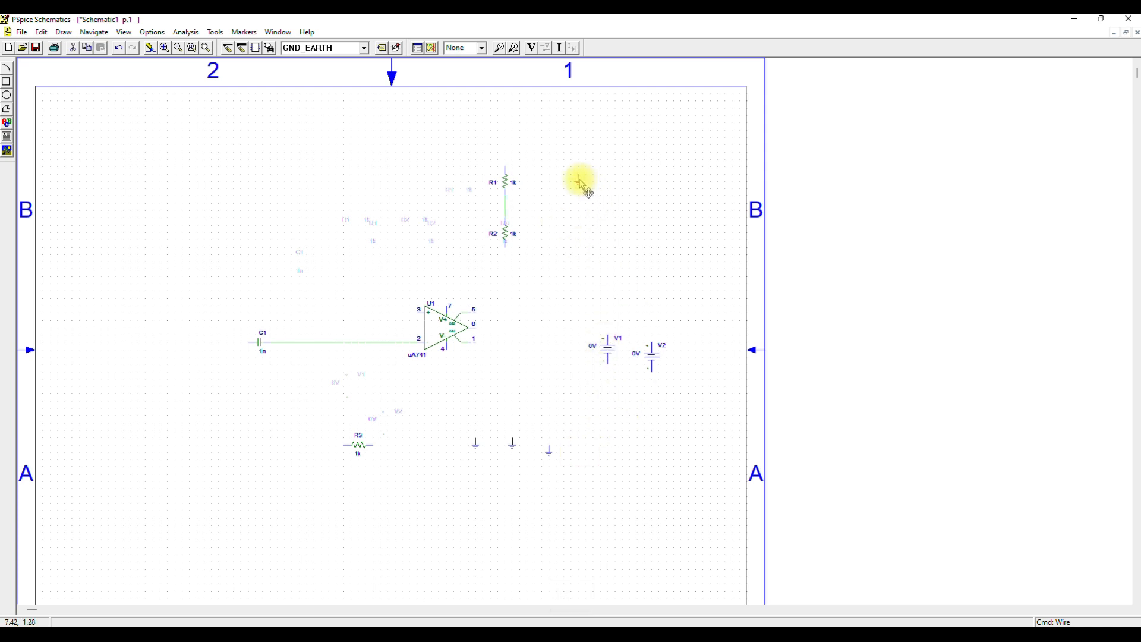
click(229, 52)
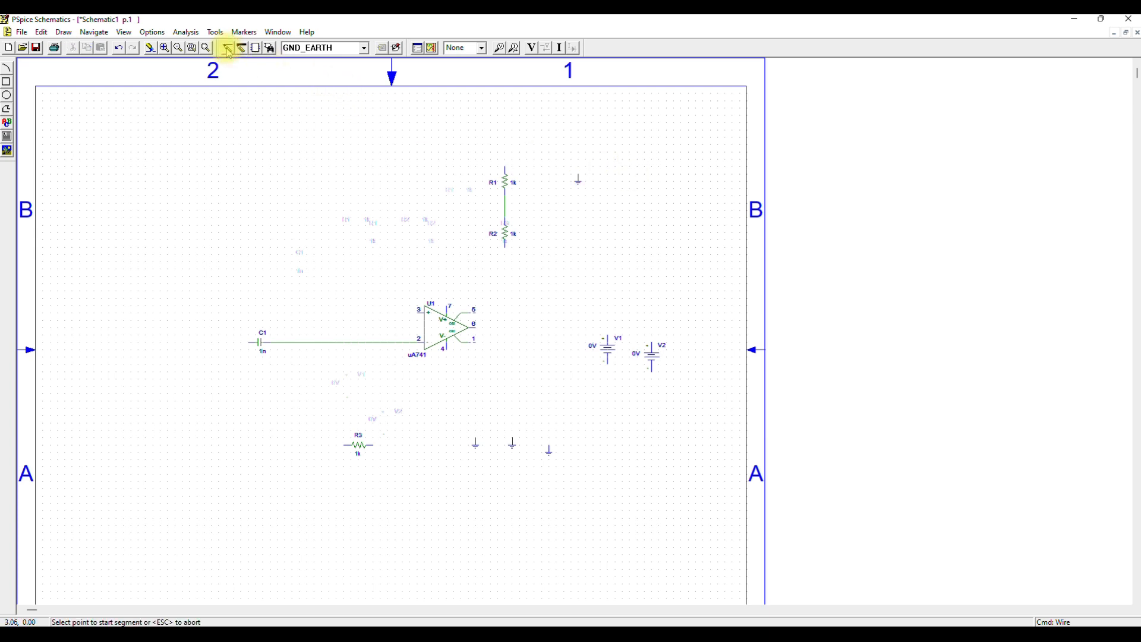
click(505, 167)
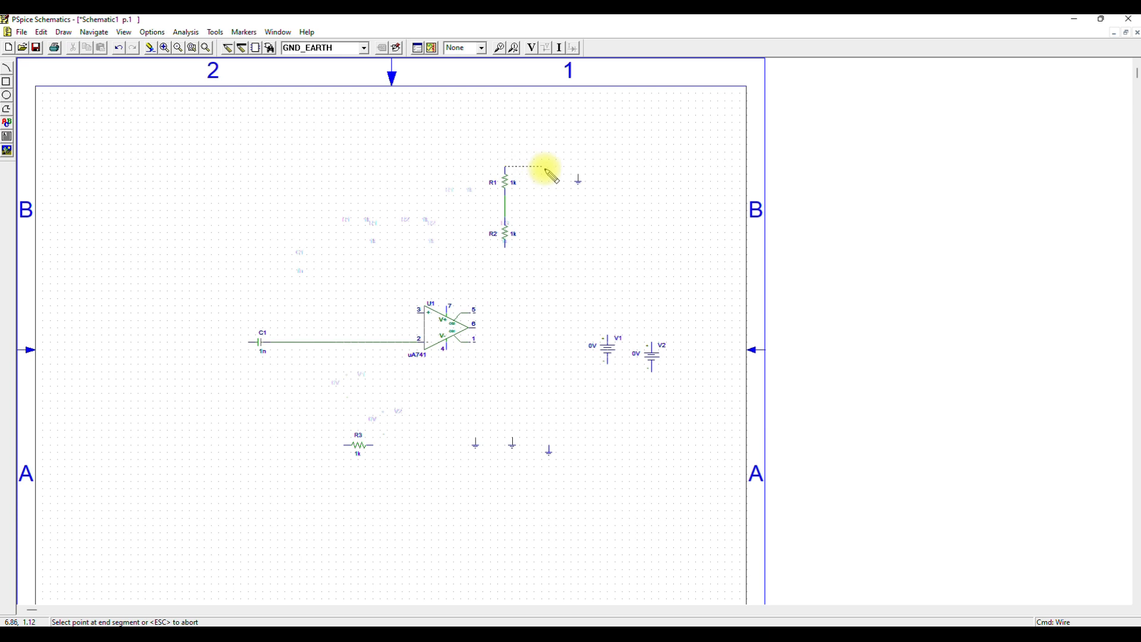
click(579, 175)
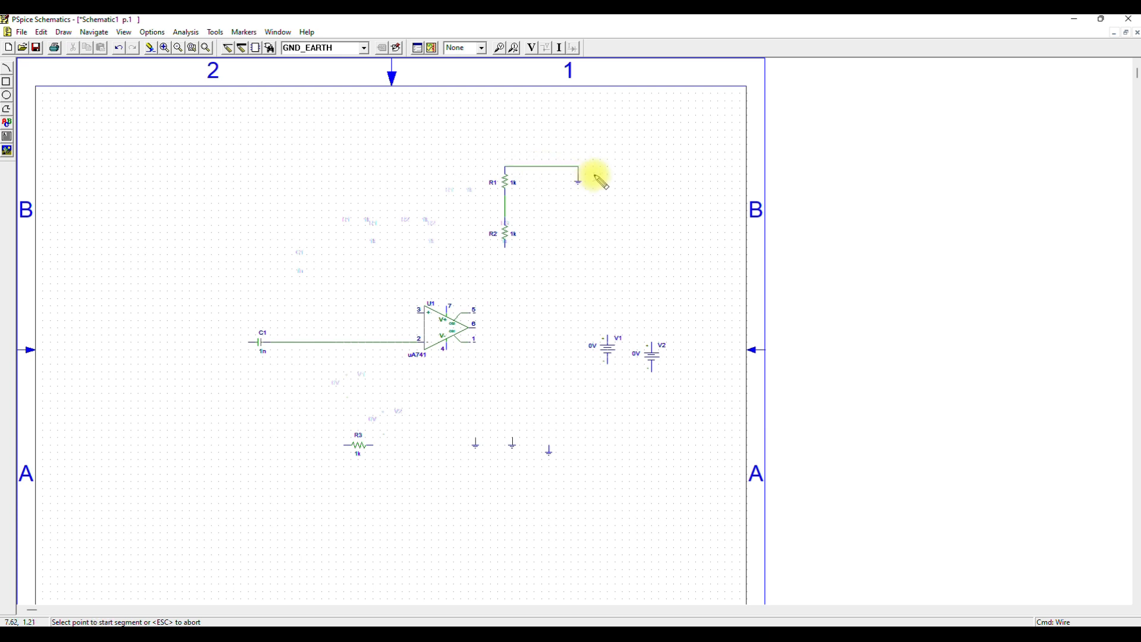
- Move voltage source V1 above the op-amp, rotate it horizontal with its positive end on the left, and place it just right of pin 7
key(Escape)
click(601, 201)
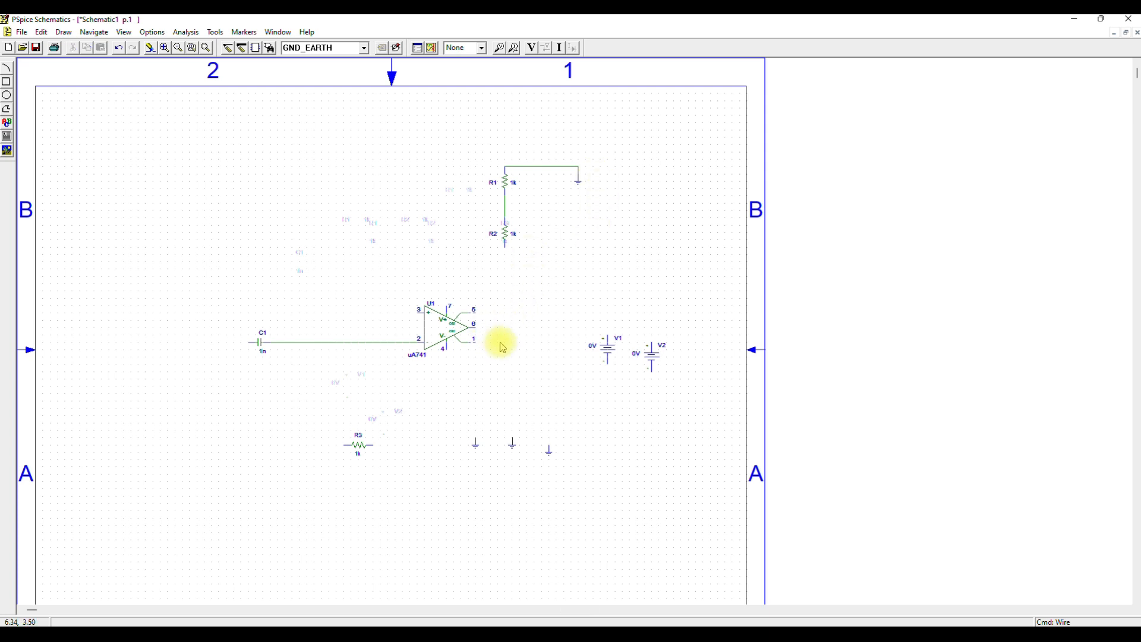
click(611, 356)
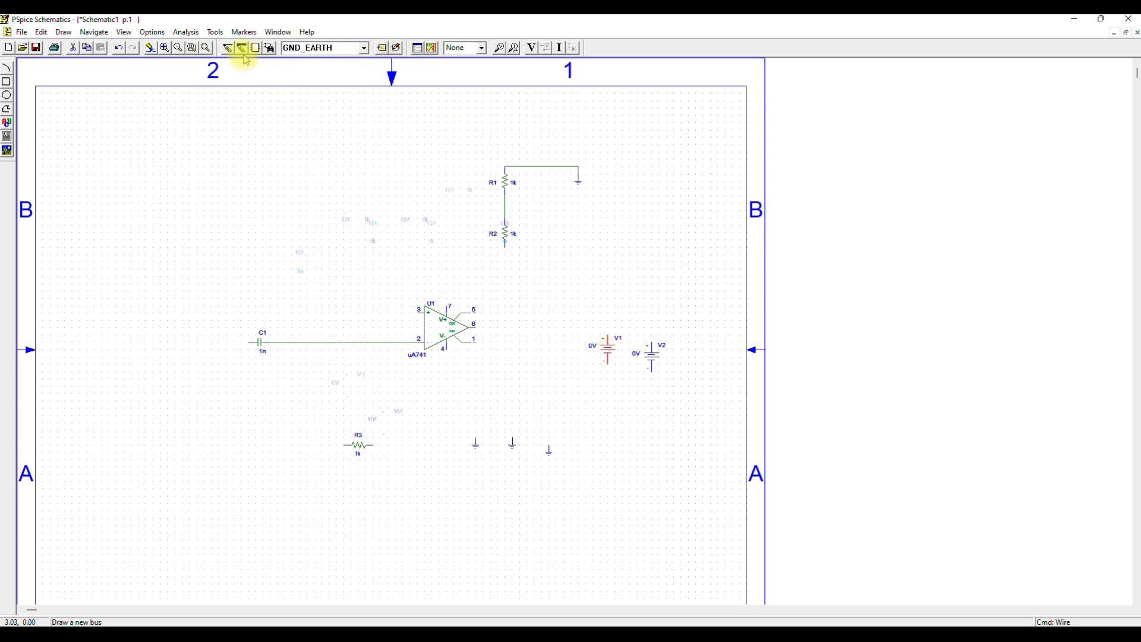
click(165, 48)
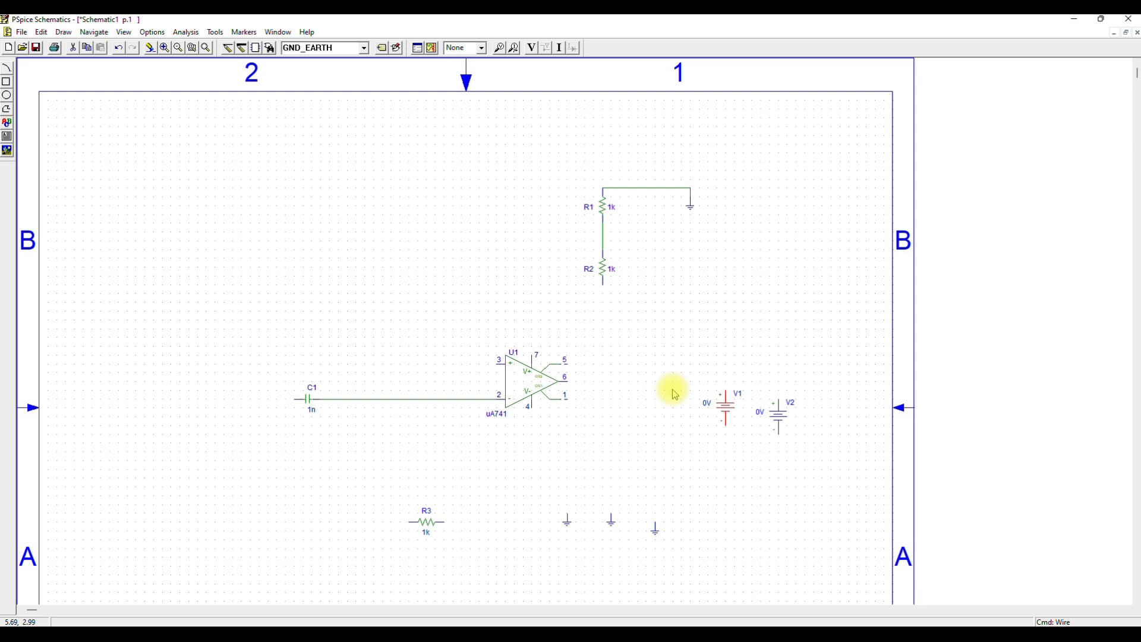
drag(735, 416, 541, 313)
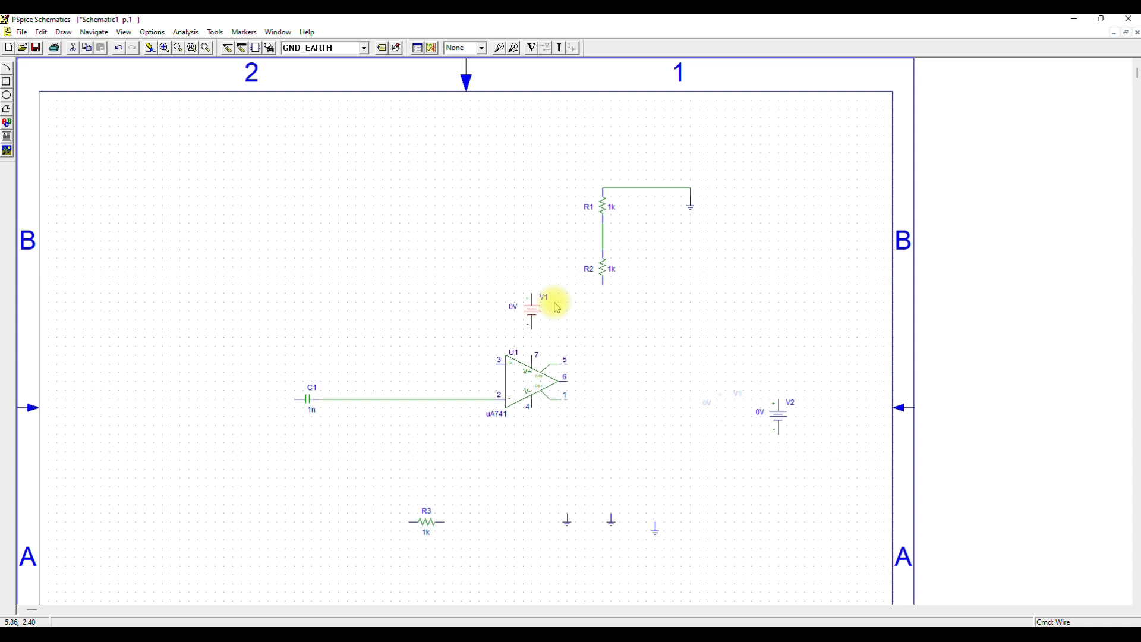
key(ctrl+r)
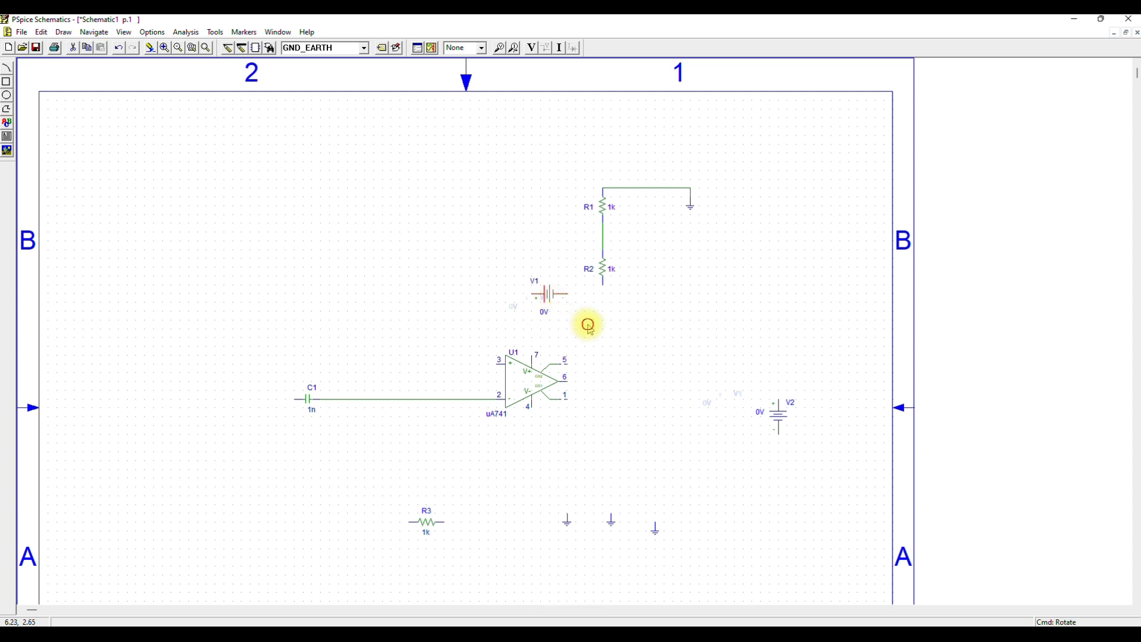
click(544, 294)
drag(545, 296, 556, 303)
click(608, 338)
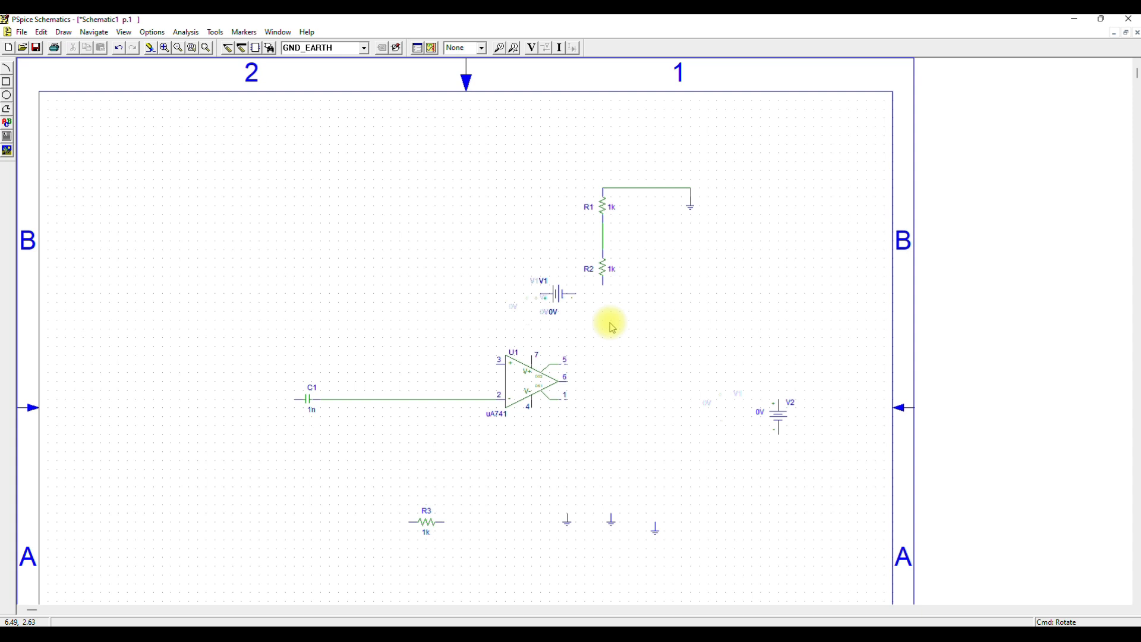
- Wire the positive terminal of V1 to pin 7 (V+) of the op-amp
click(229, 49)
click(548, 302)
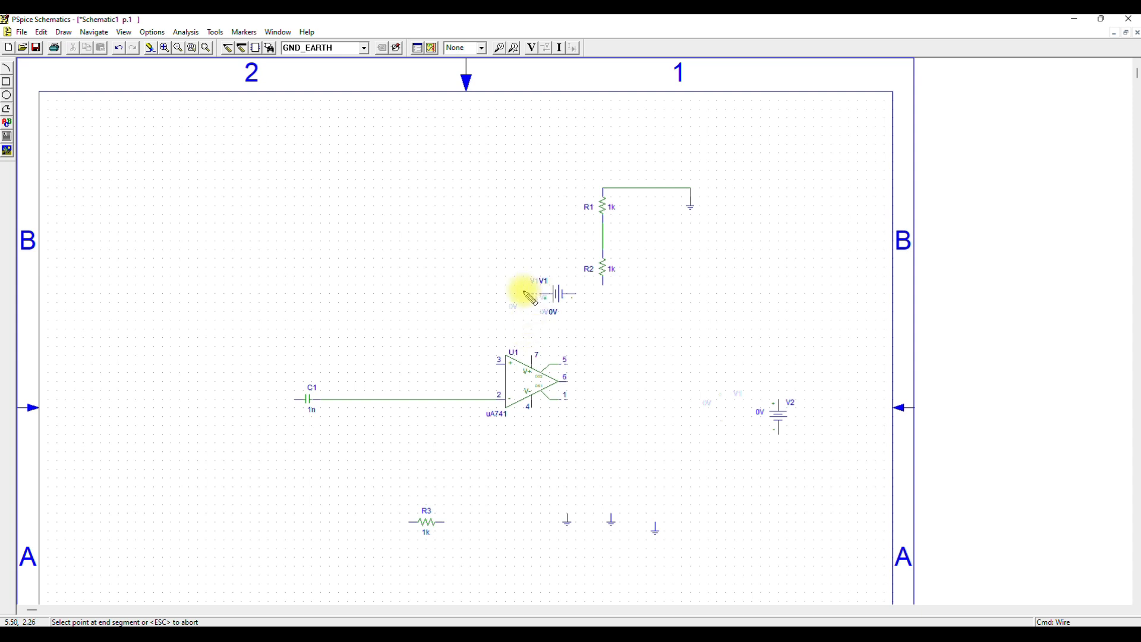
click(533, 357)
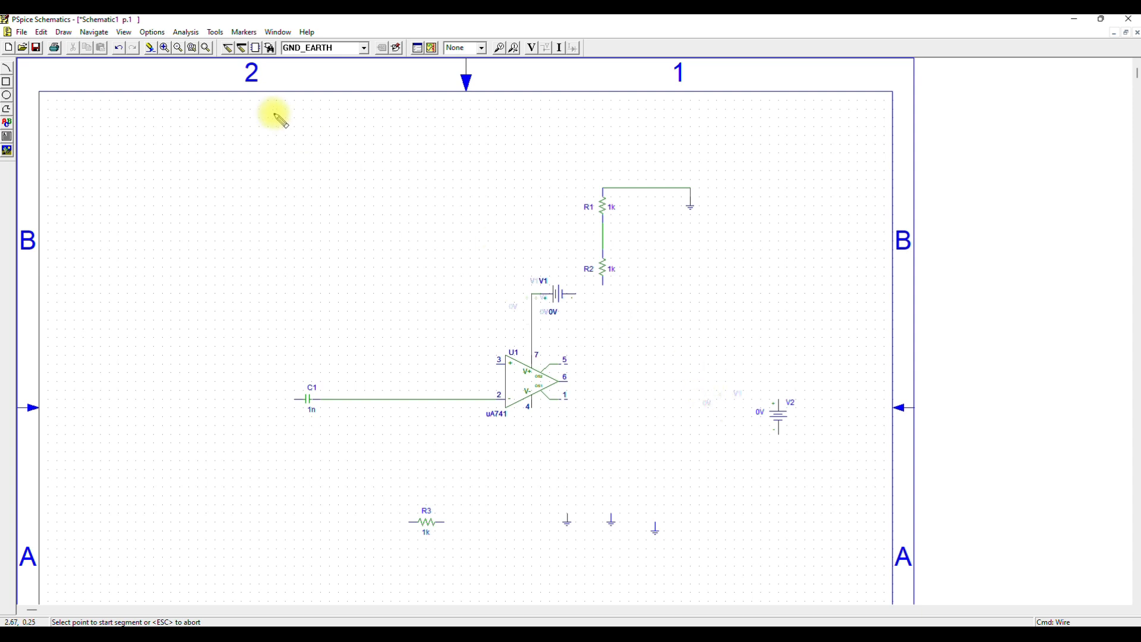
key(Escape)
- Move the rightmost of the three loose ground symbols below the negative terminal of V1 and wire them together
click(655, 528)
drag(665, 543, 583, 333)
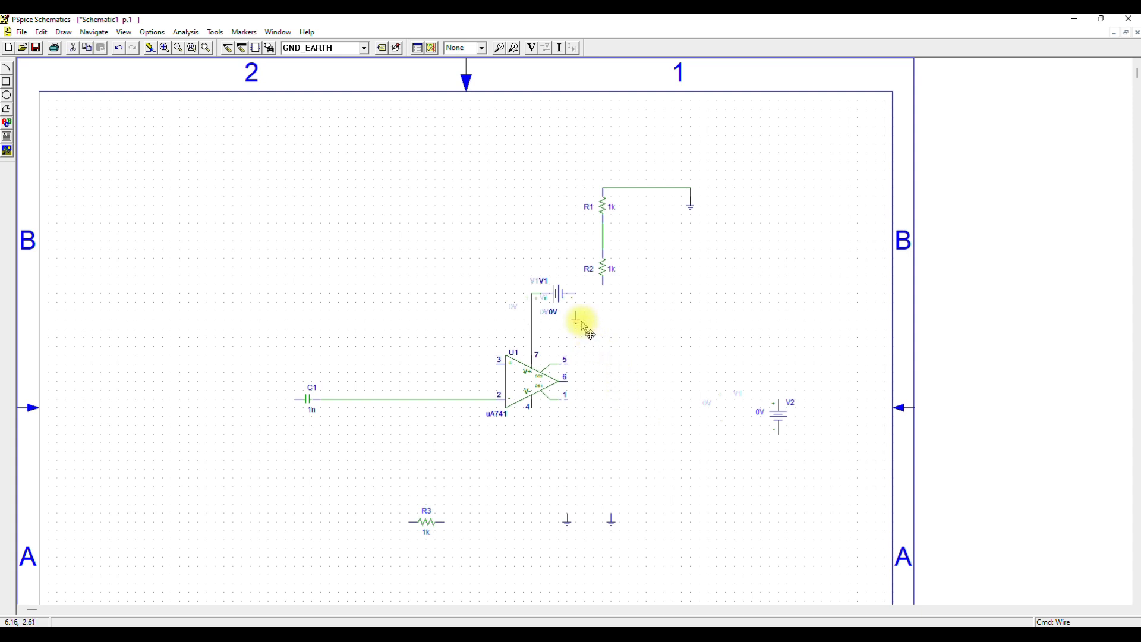
click(227, 48)
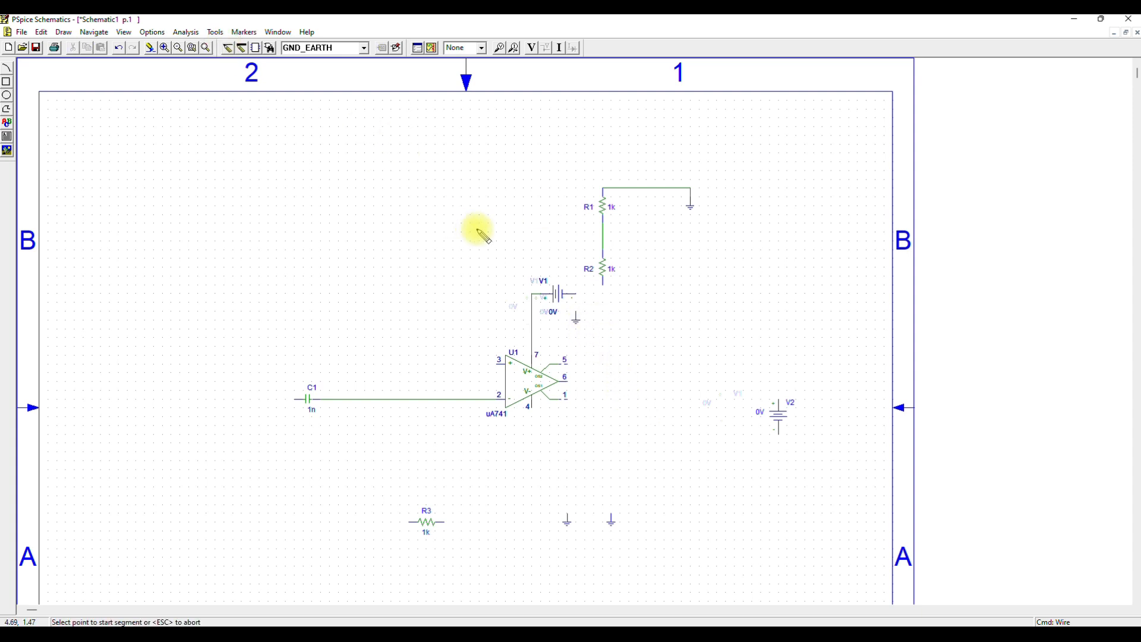
click(576, 294)
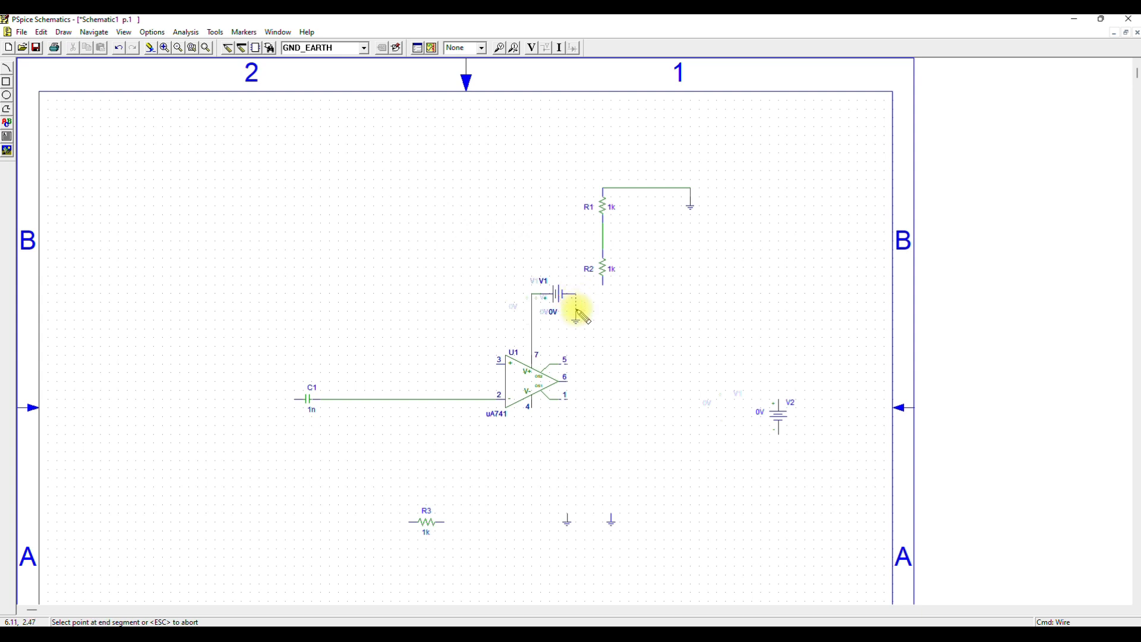
click(576, 313)
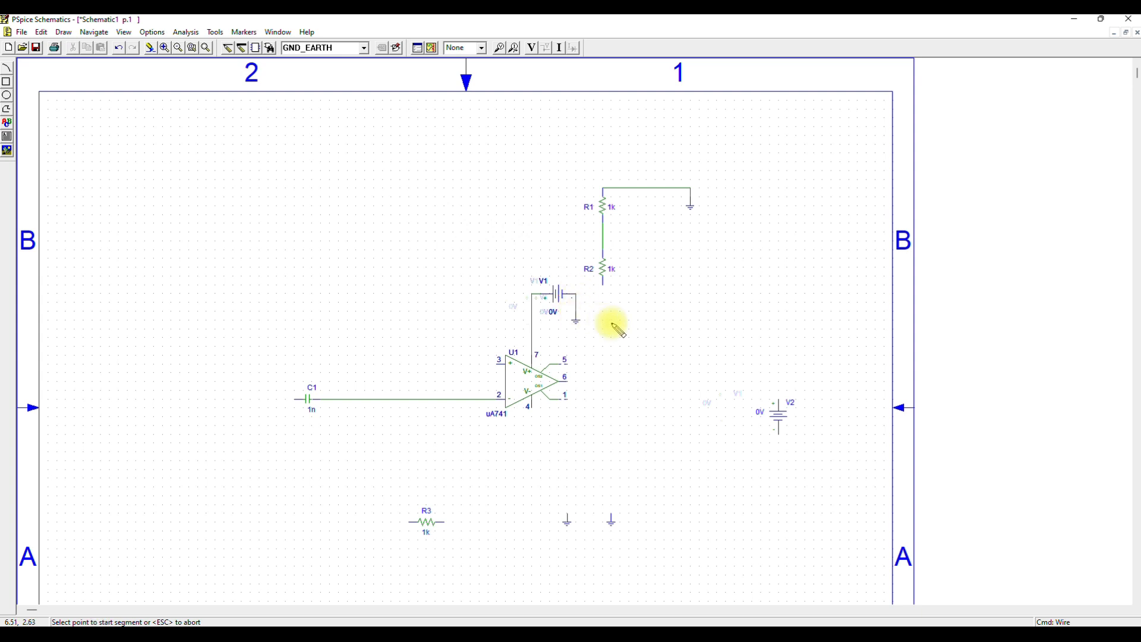
key(Escape)
click(642, 423)
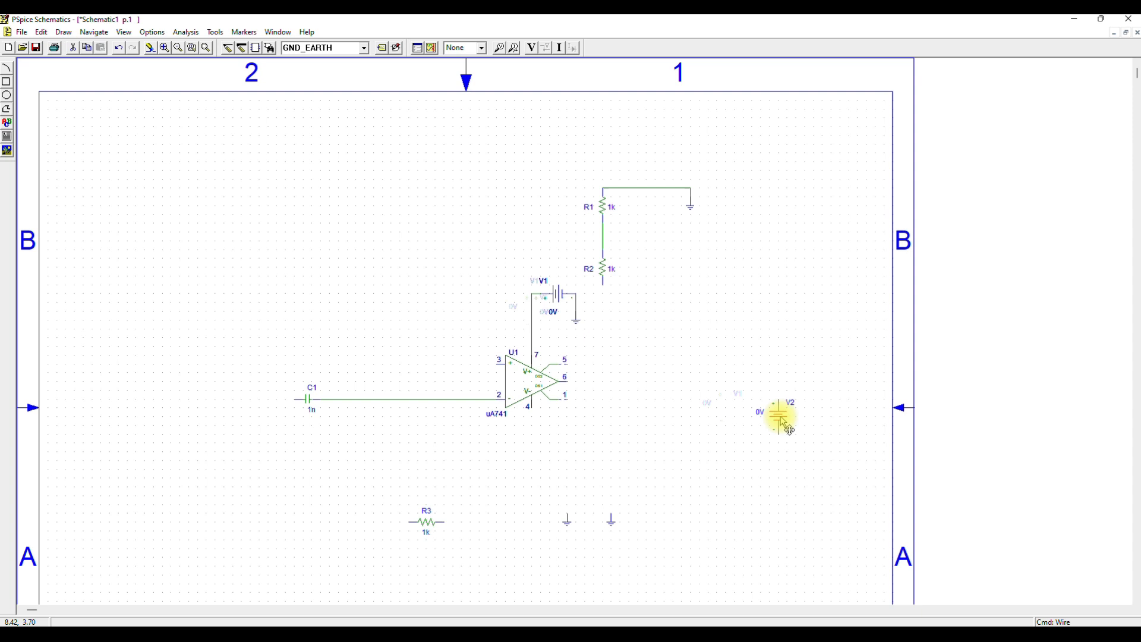
- Move voltage source V2 below op-amp pin 4 and rotate it 180 degrees so its negative terminal faces up, leaving a gap for a wire
drag(783, 419, 538, 453)
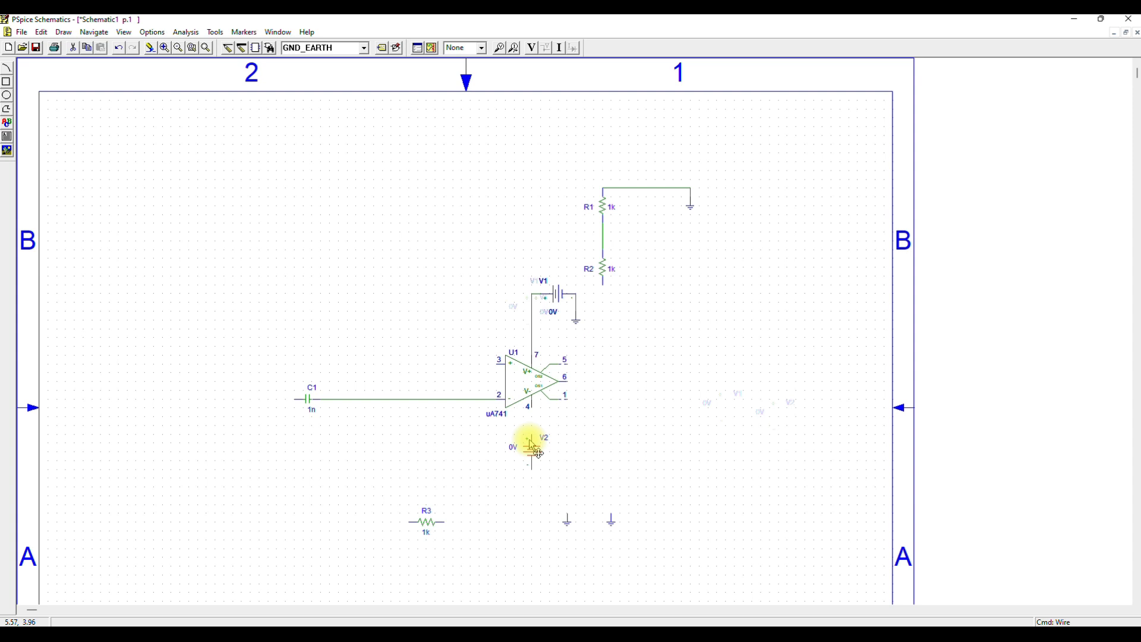
key(ctrl+r)
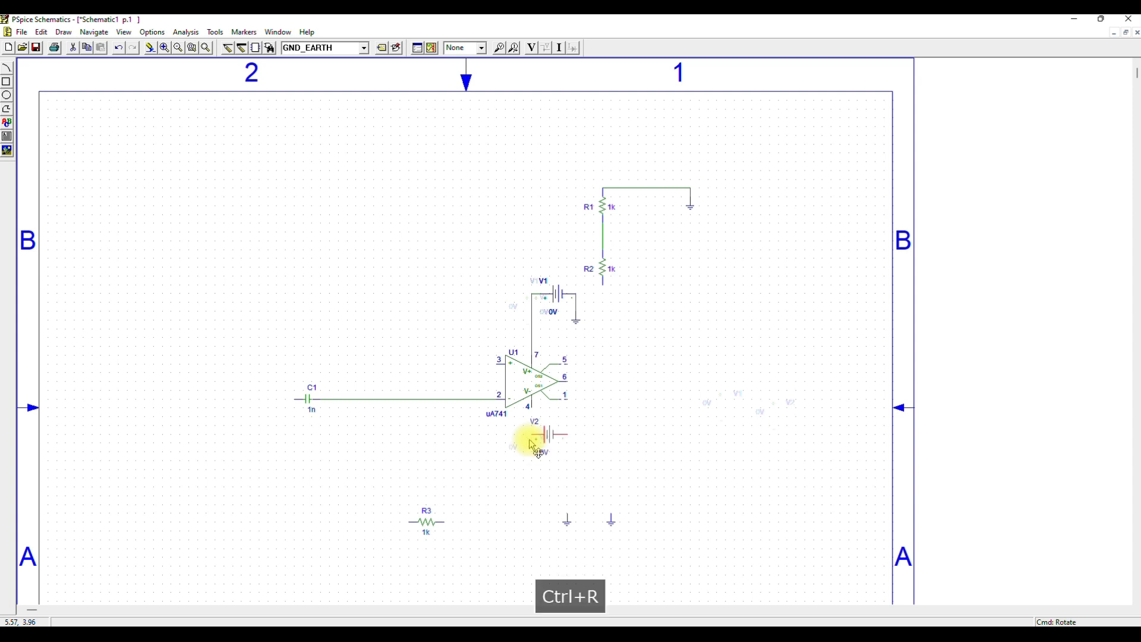
key(ctrl+r)
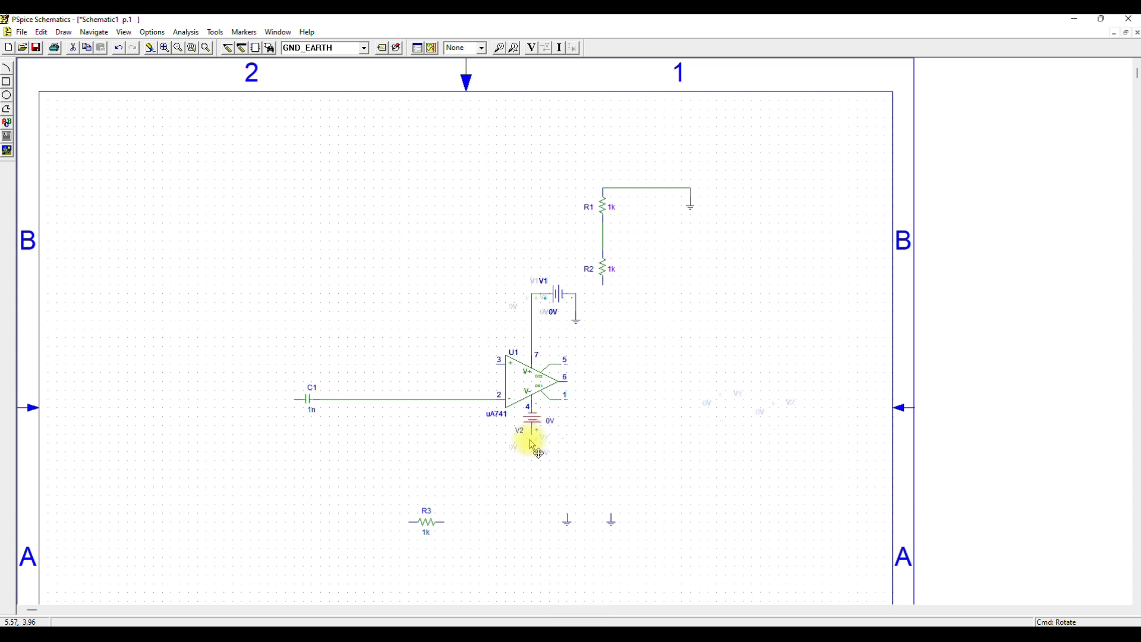
drag(531, 419, 533, 438)
click(589, 439)
- Wire pin 4 (V-) of the op-amp to the negative terminal of V2
click(228, 48)
click(532, 409)
click(531, 429)
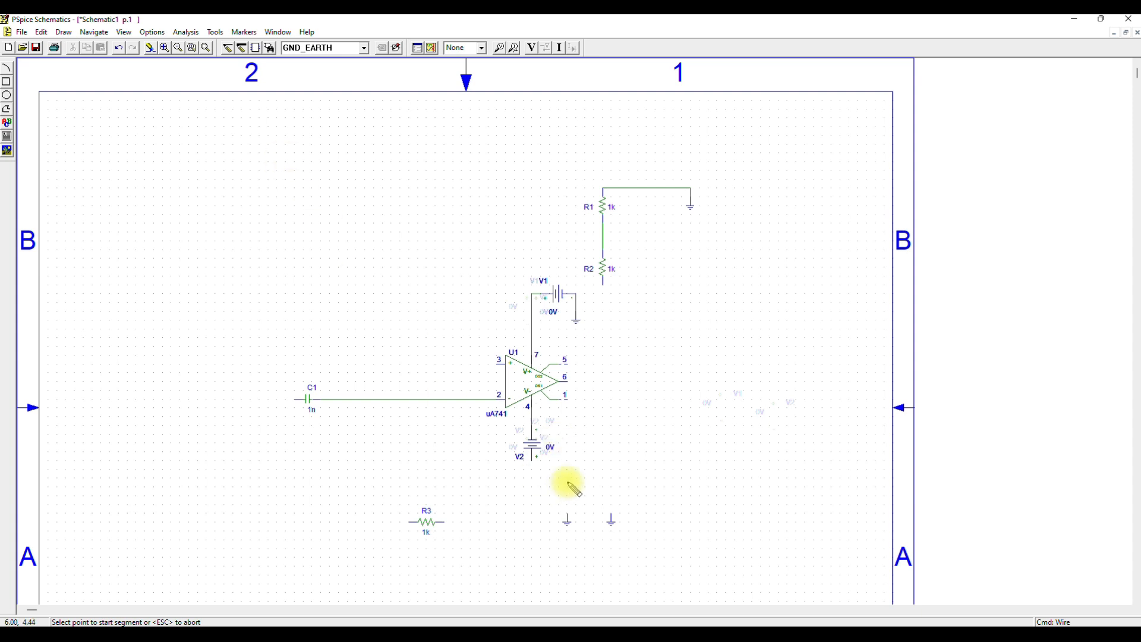
key(Escape)
- Move the left loose ground symbol directly below V2 and wire it to V2's positive terminal
drag(566, 522, 529, 492)
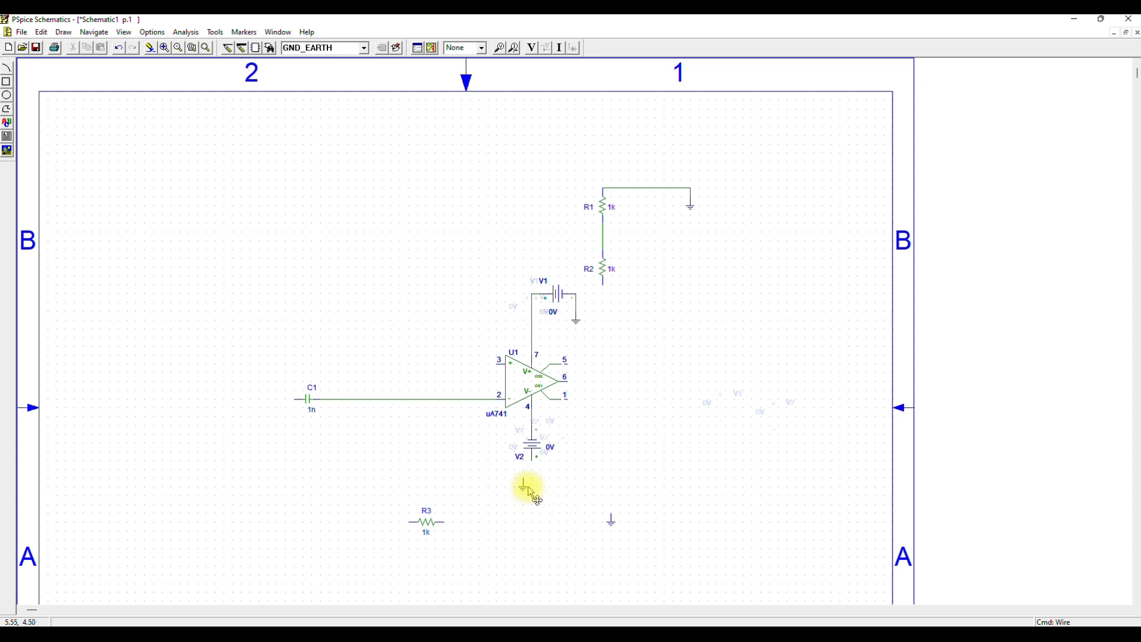
click(229, 47)
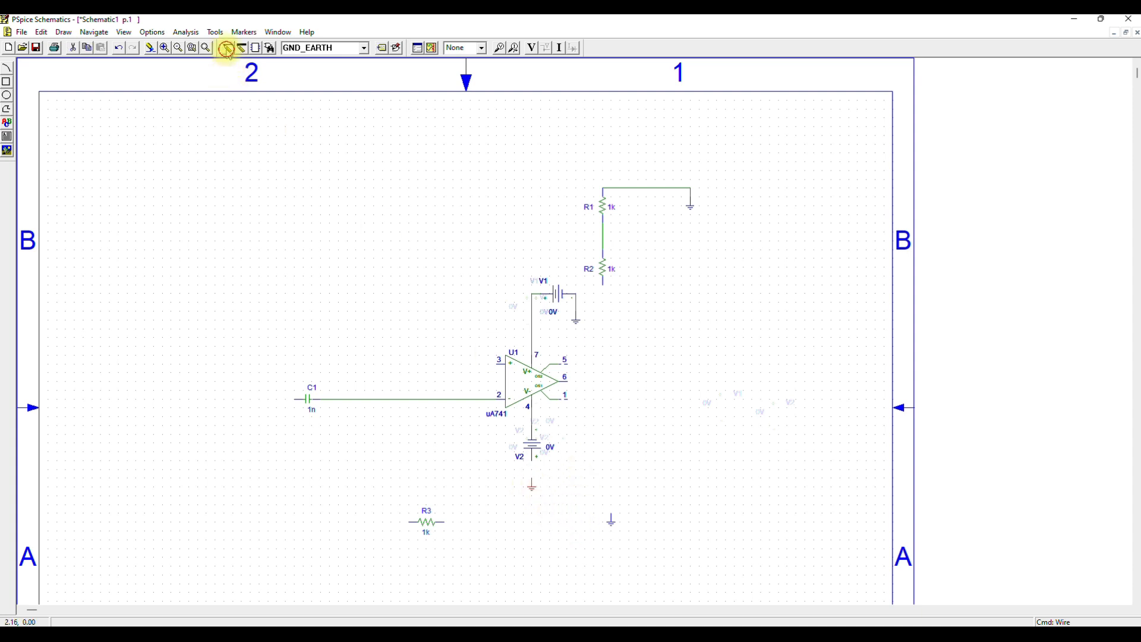
click(532, 457)
click(532, 483)
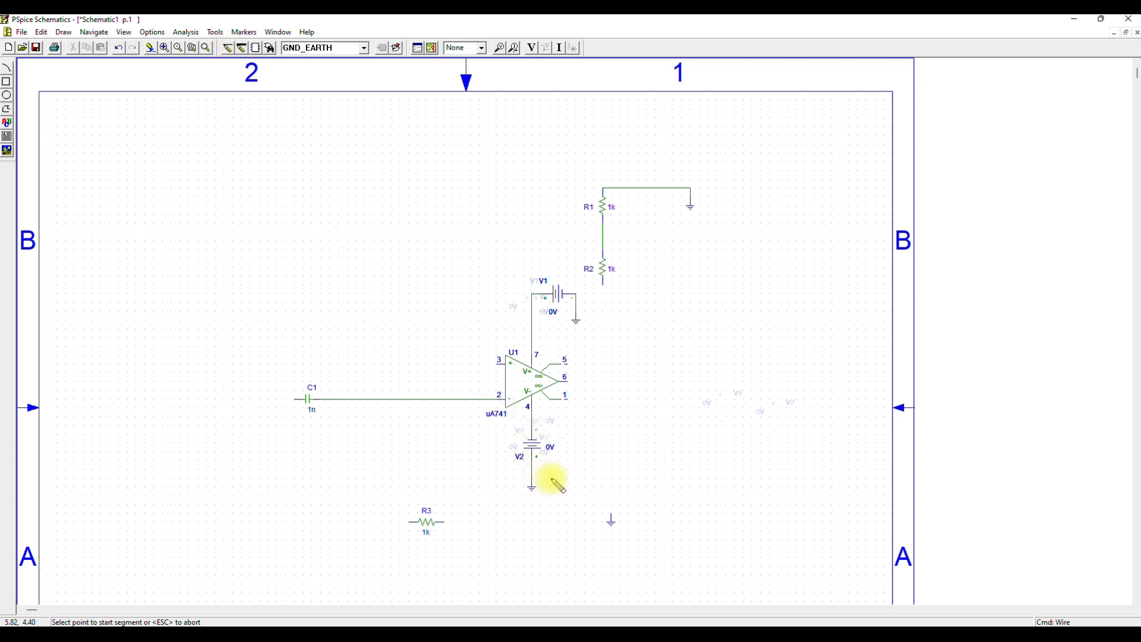
key(Escape)
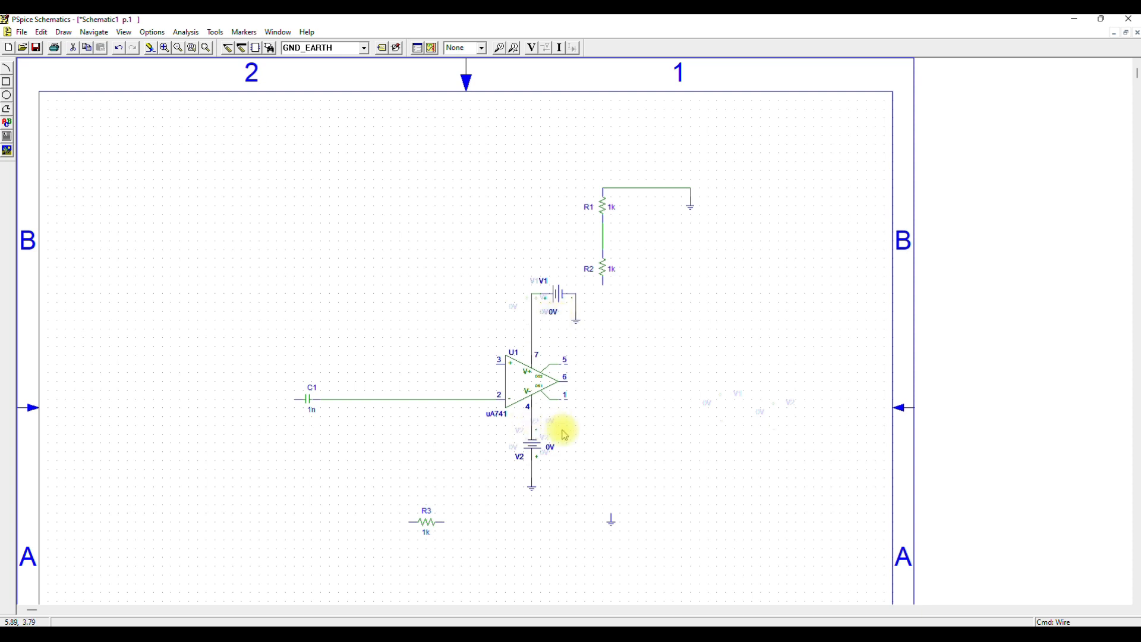
- Set the DC value of voltage source V1 to 15V
double_click(553, 313)
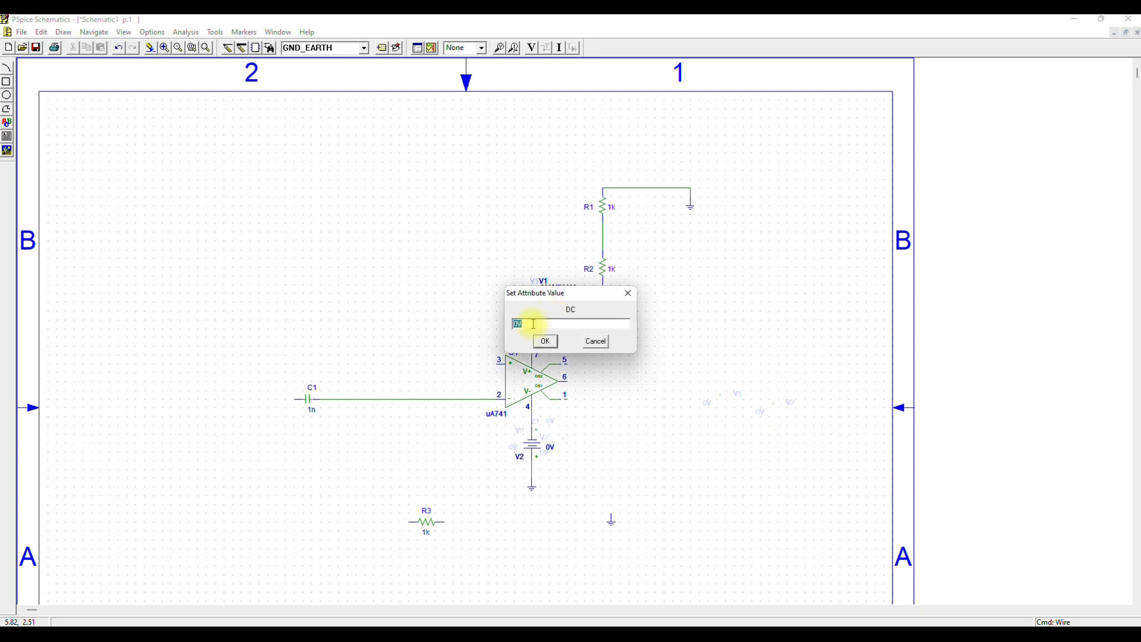
key(Left)
key(BackSpace)
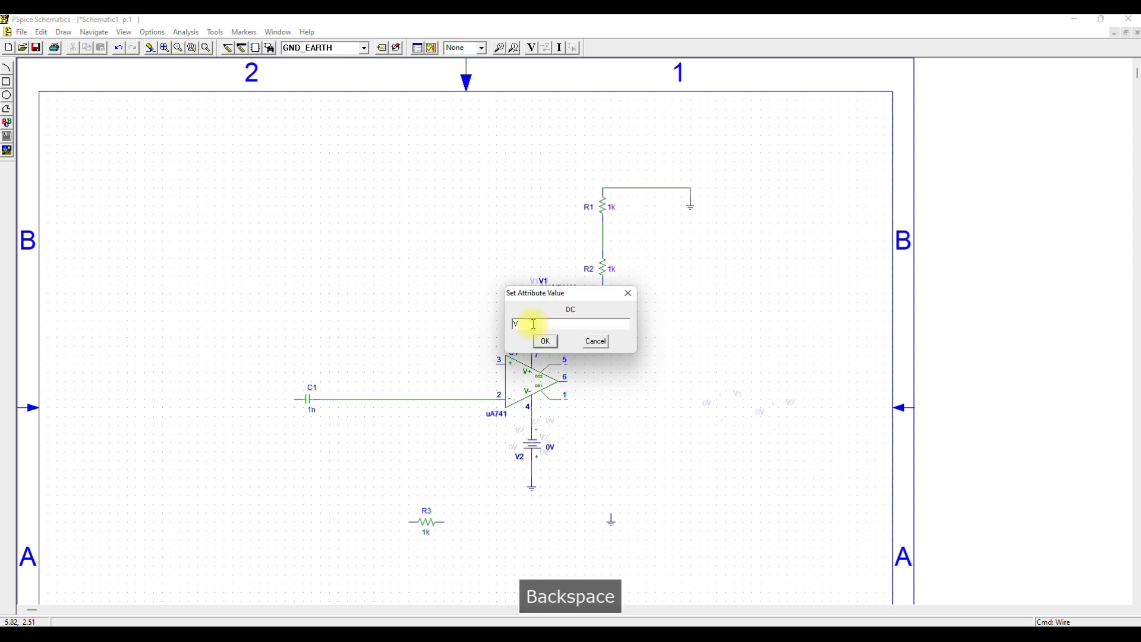
text(15)
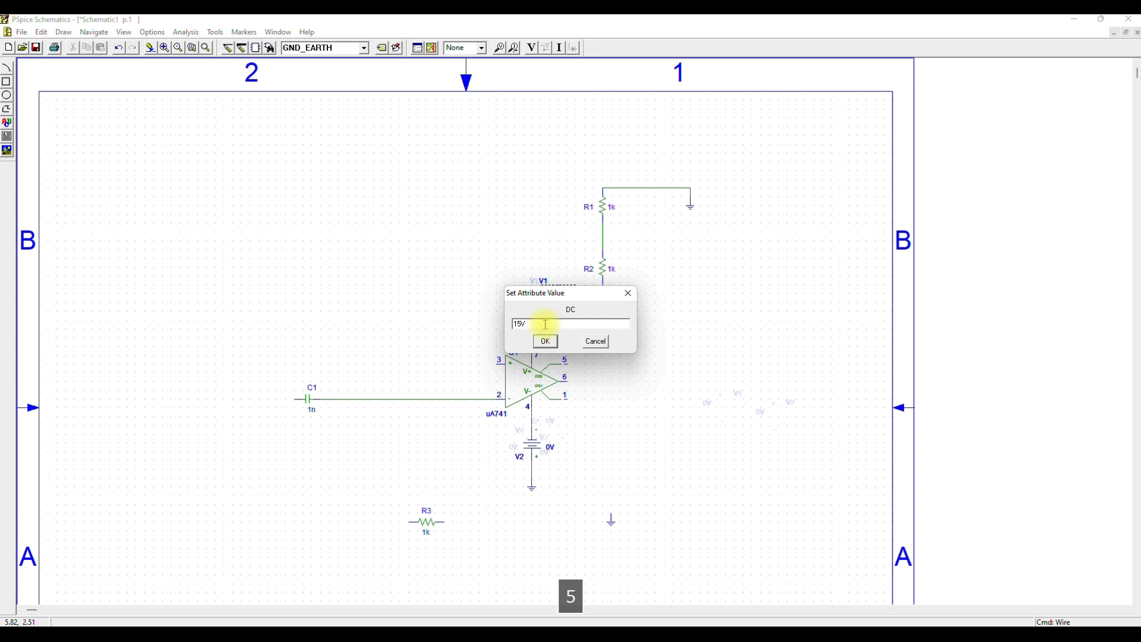
click(545, 341)
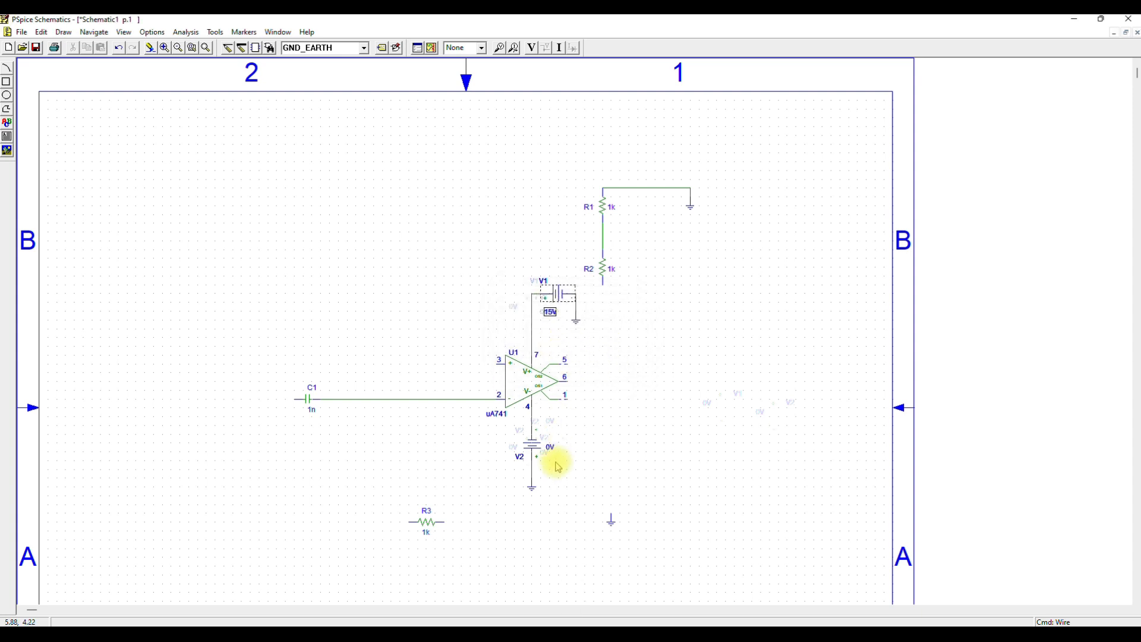
- Set the DC value of voltage source V2 to 15V
double_click(552, 449)
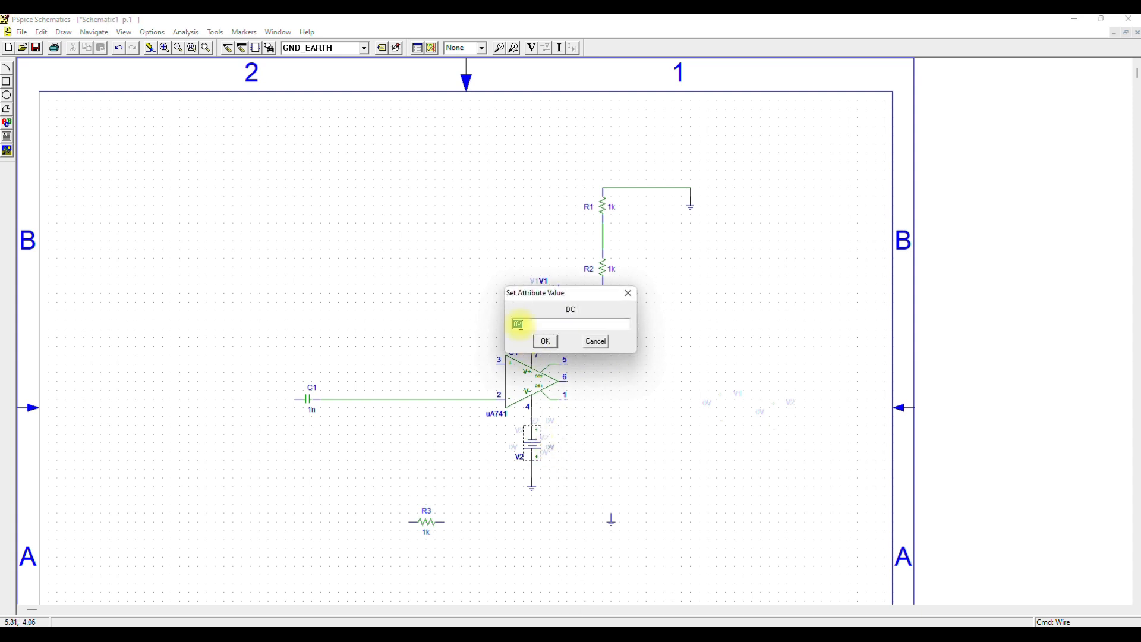
click(517, 323)
key(BackSpace)
text(15)
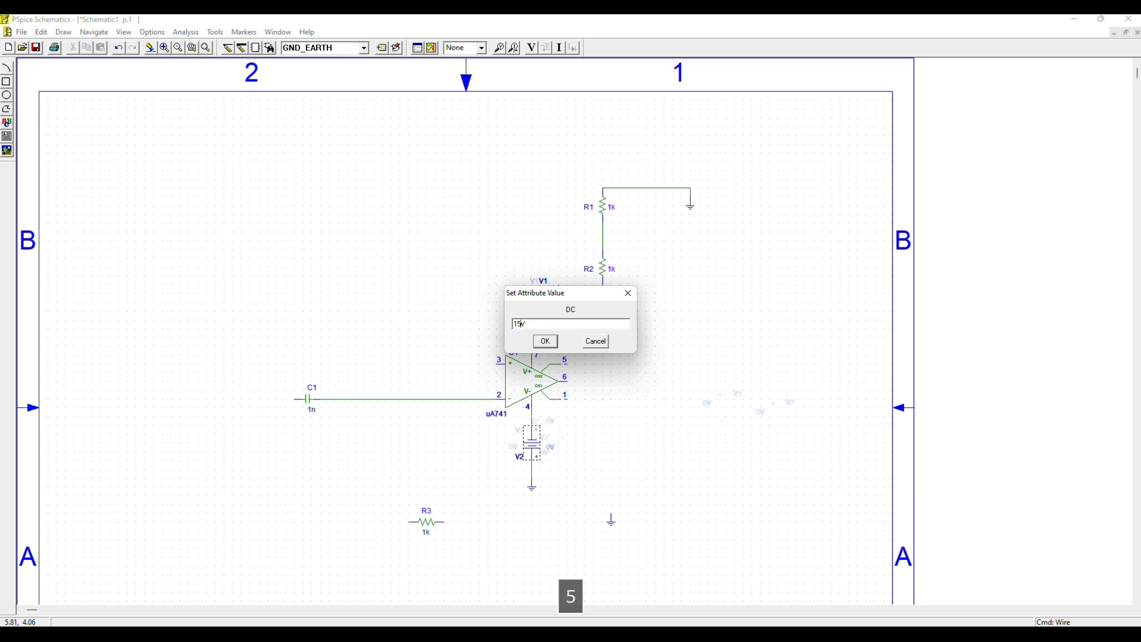
click(544, 340)
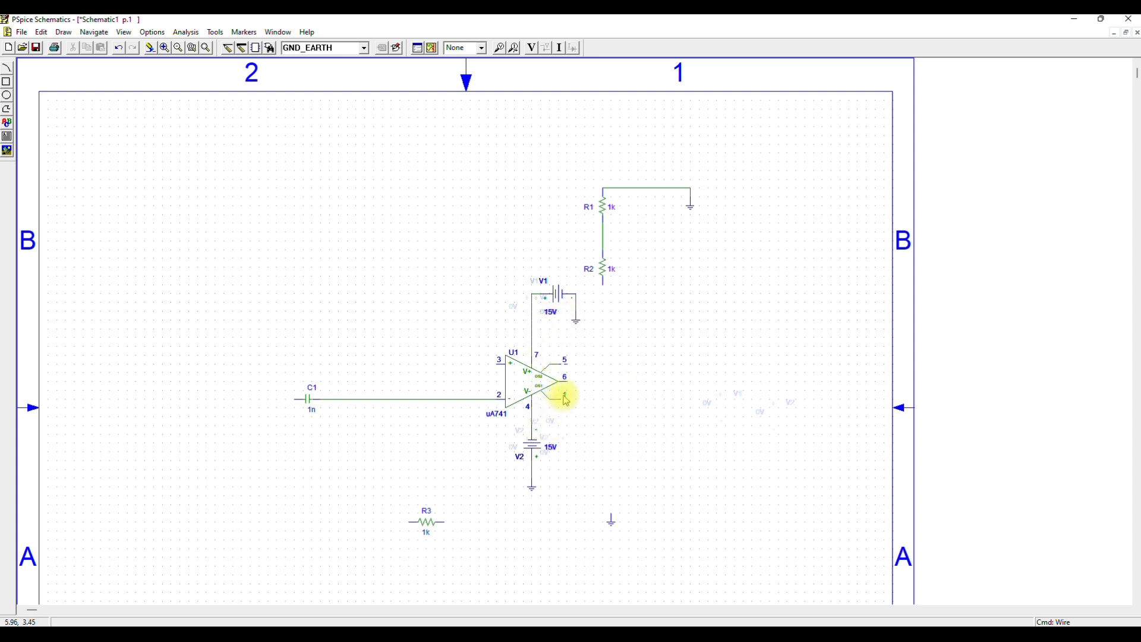
- Draw a straight horizontal output wire from op-amp pin 6 to the right, ending well past resistor R2 and the ground beside R1
click(240, 50)
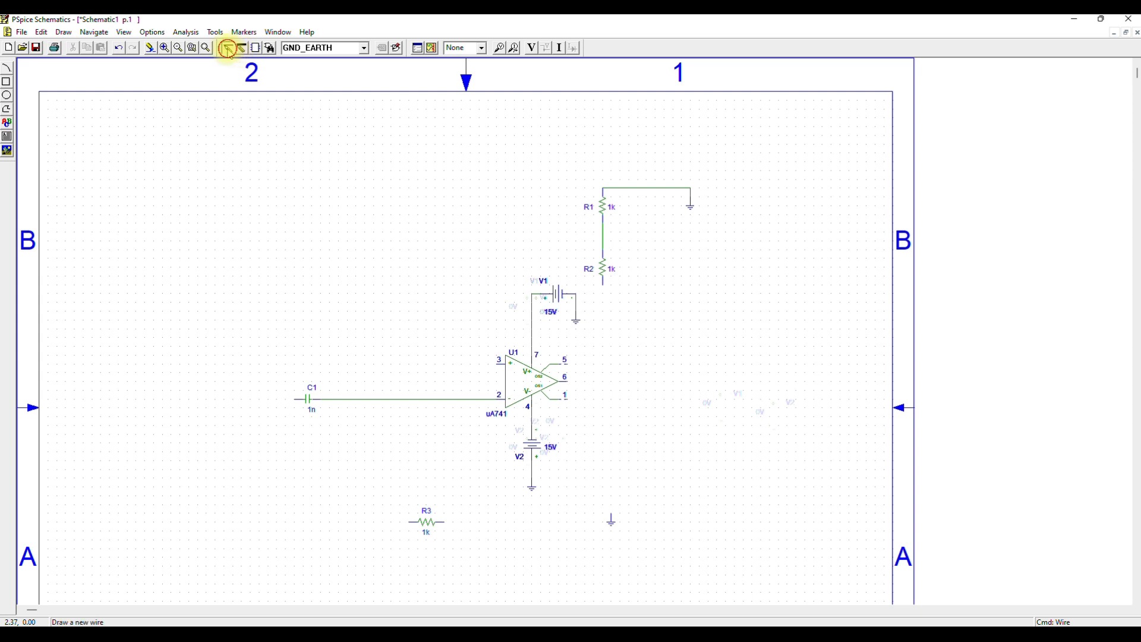
click(564, 382)
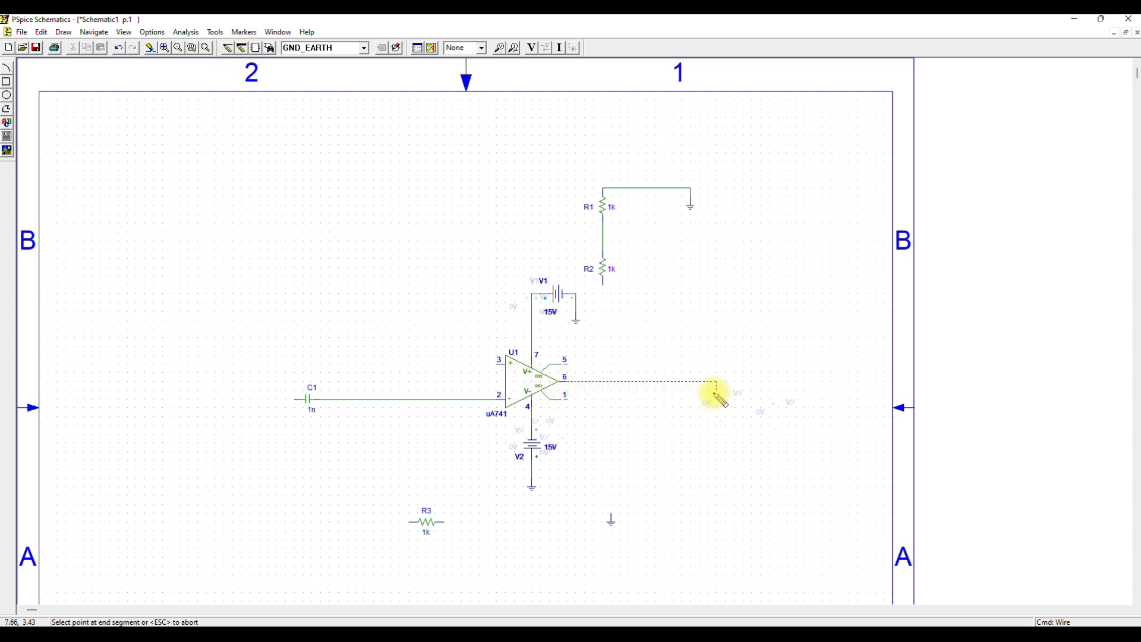
click(735, 381)
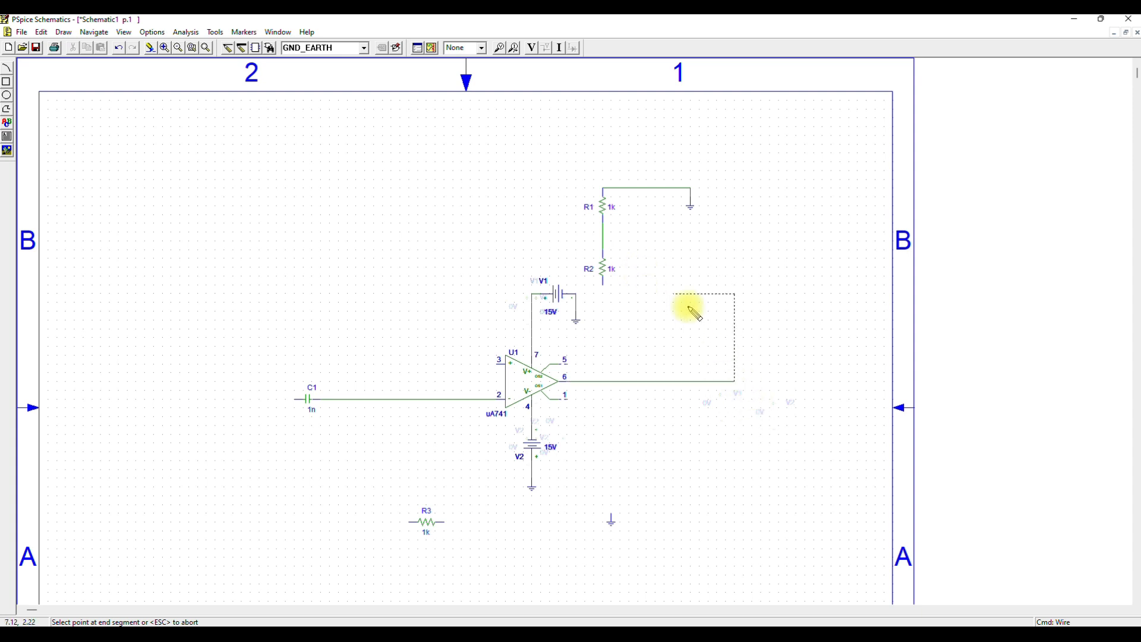
key(Escape)
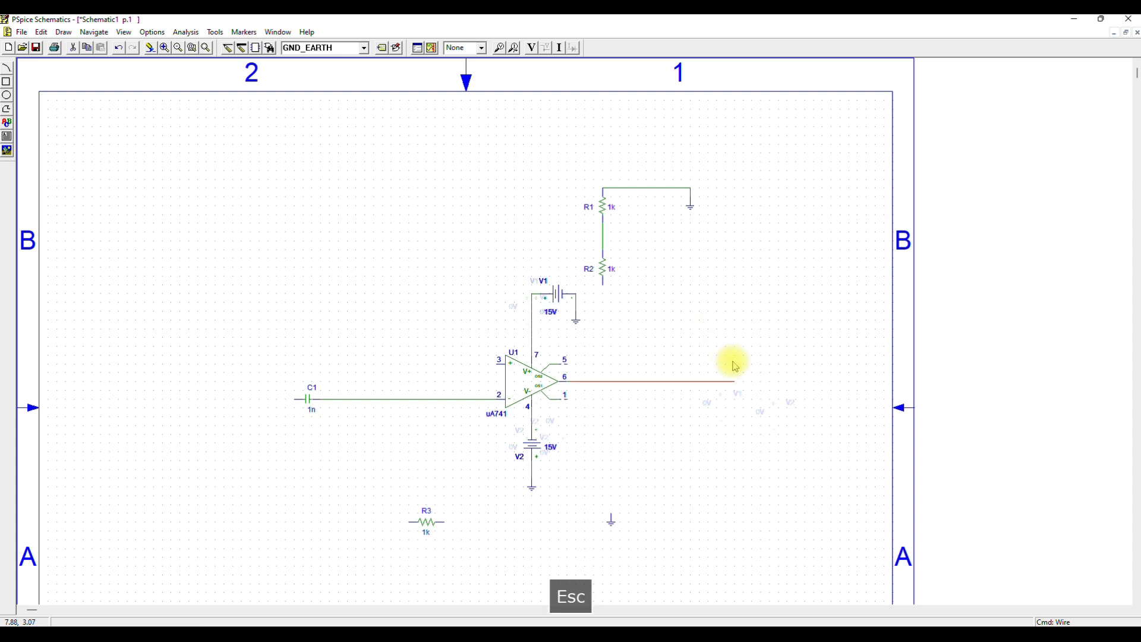
click(754, 362)
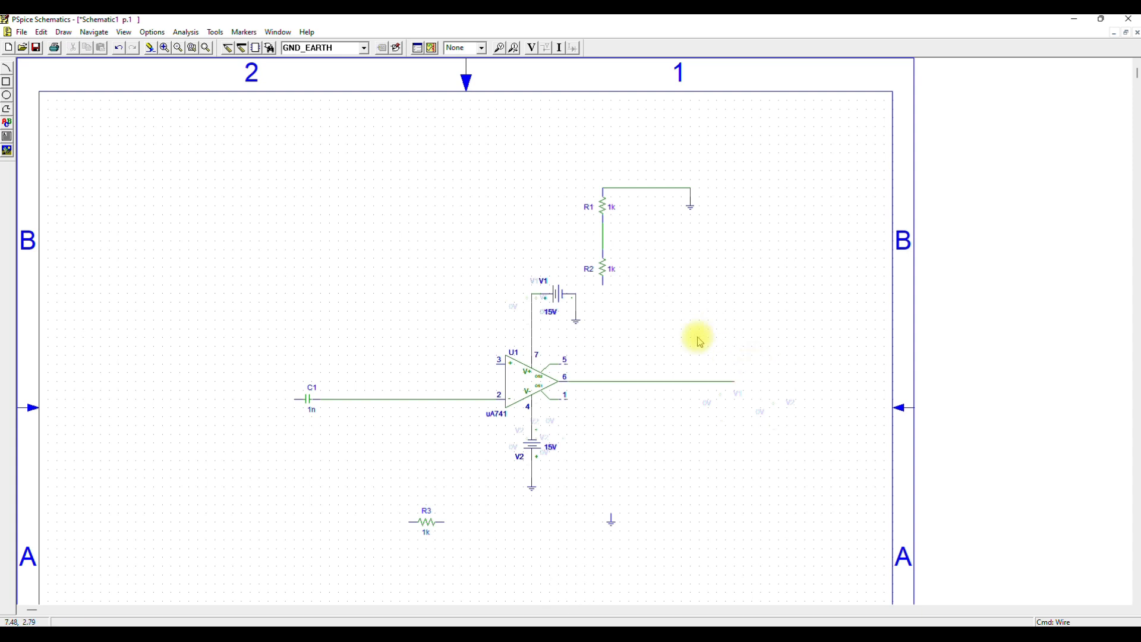
- Wire the lower end of resistor R2 straight down to the op-amp's output wire
click(228, 50)
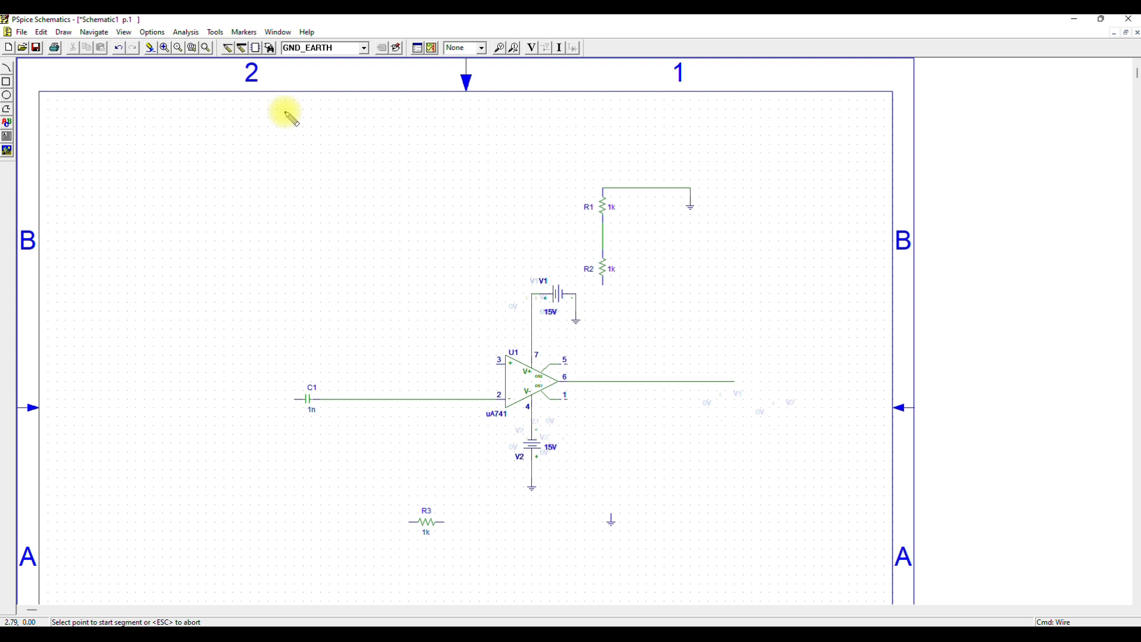
click(603, 286)
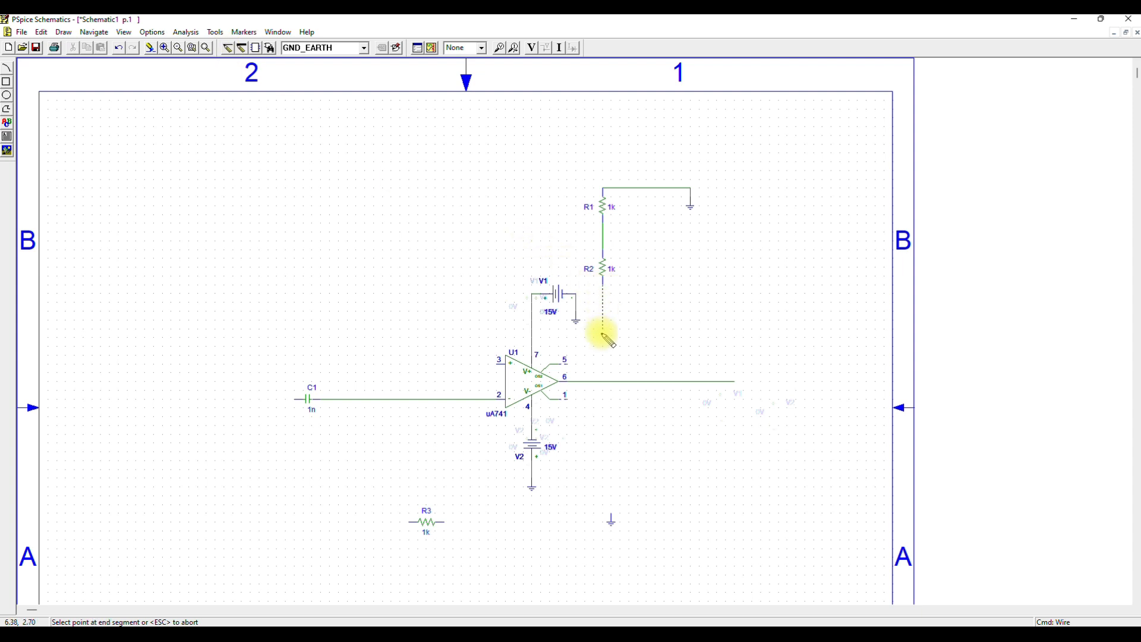
click(603, 380)
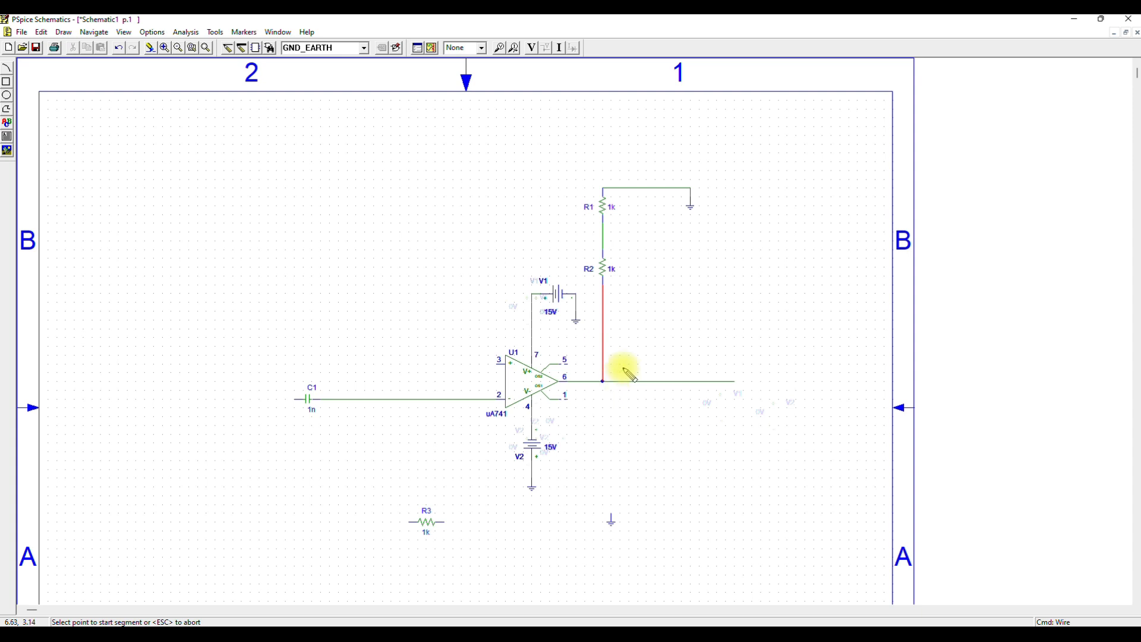
- Wire the junction between R1 and R2 left and down around V1 to op-amp pin 3
click(603, 241)
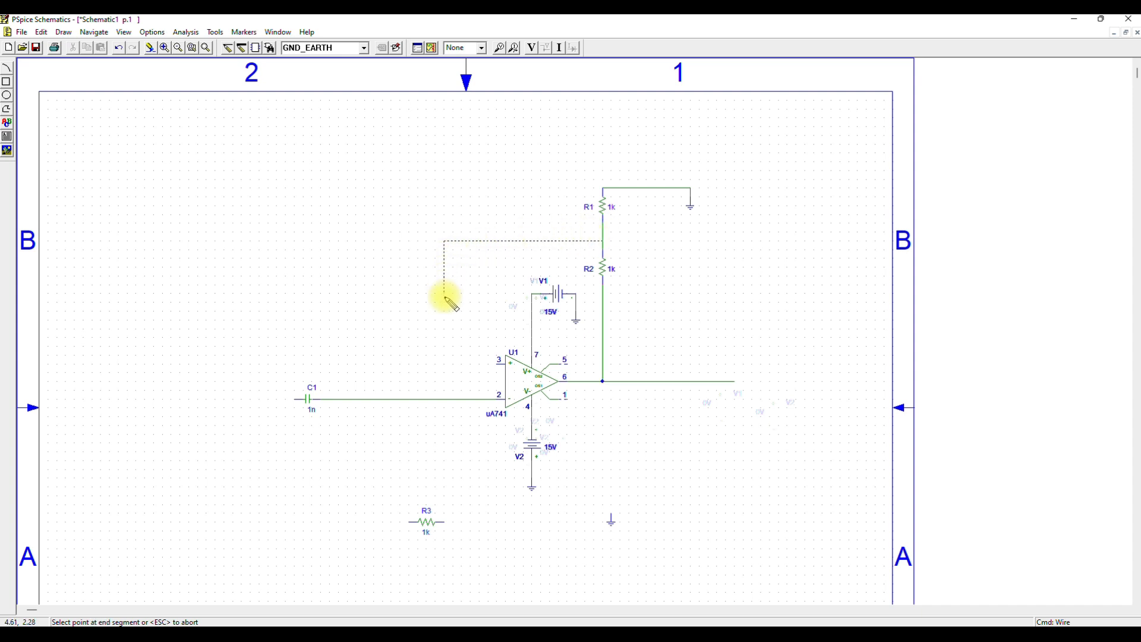
click(445, 365)
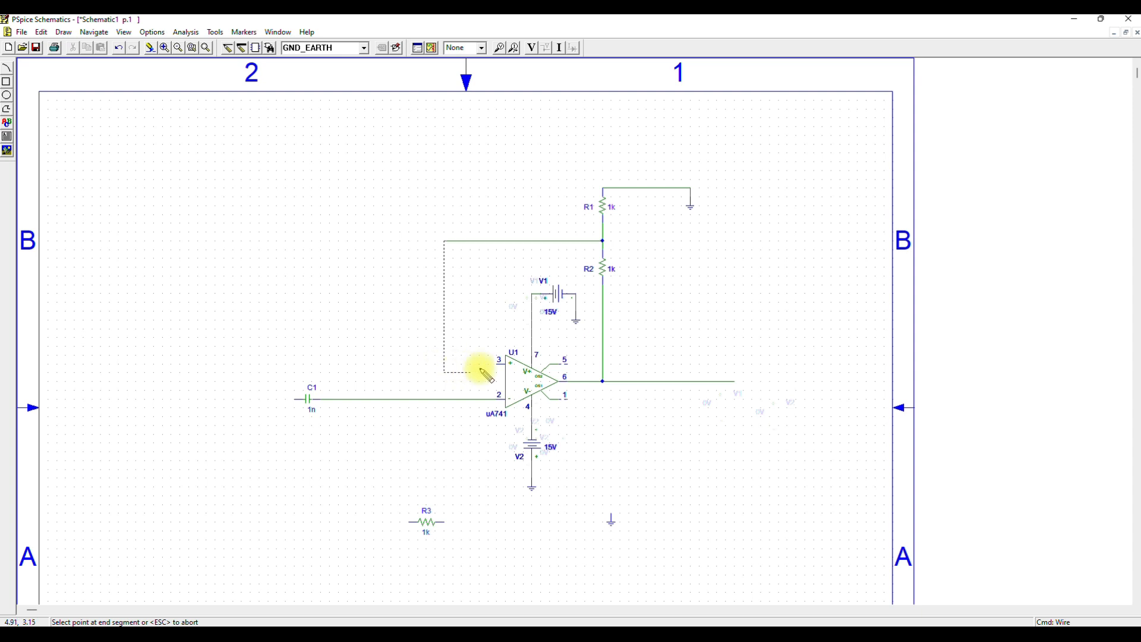
click(502, 364)
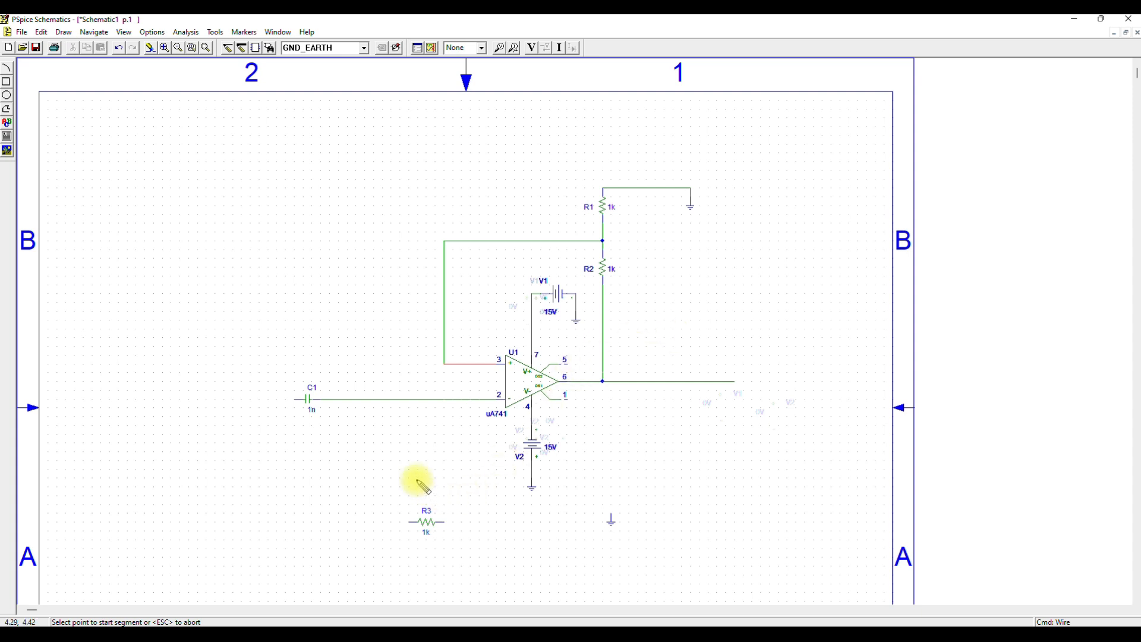
- Wire the left end of resistor R3 up to the wire between C1 and op-amp pin 2
click(391, 522)
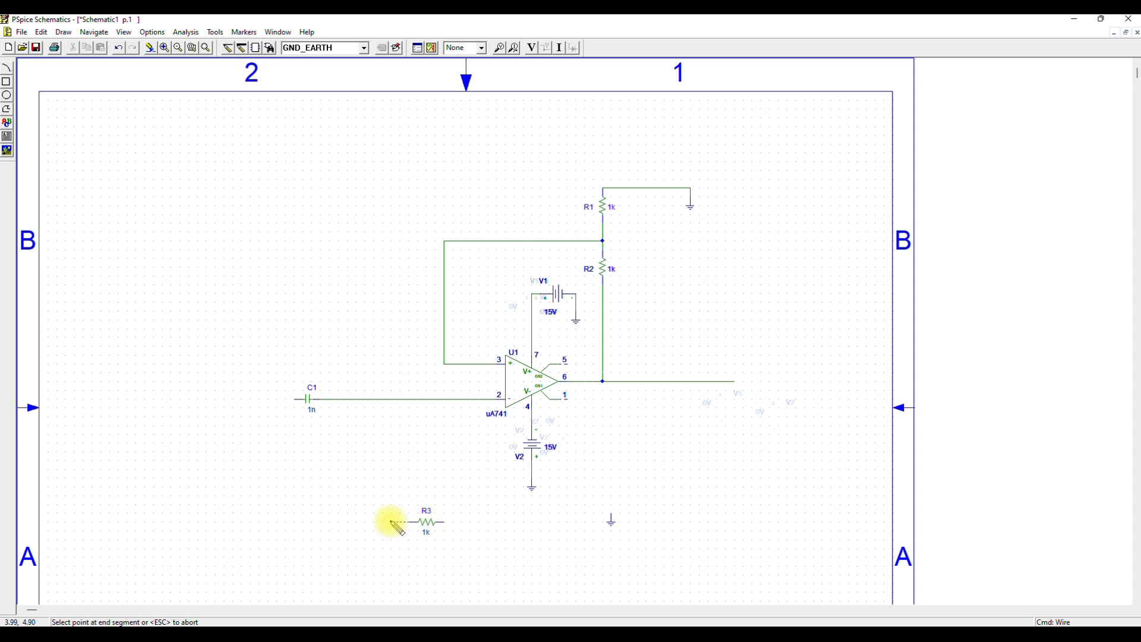
click(391, 398)
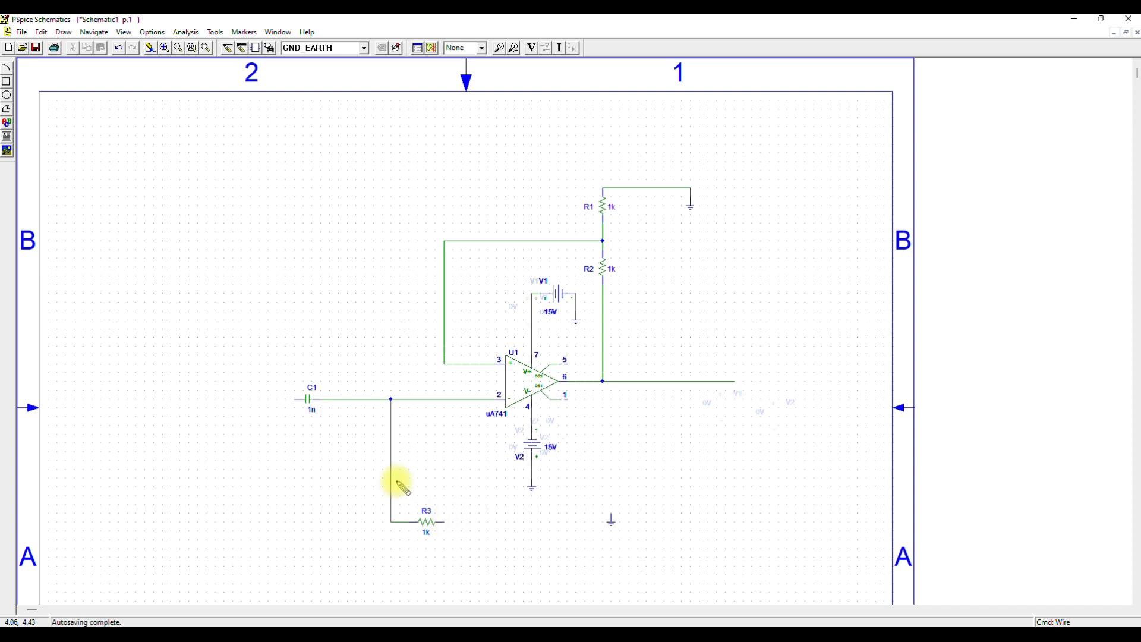
key(Escape)
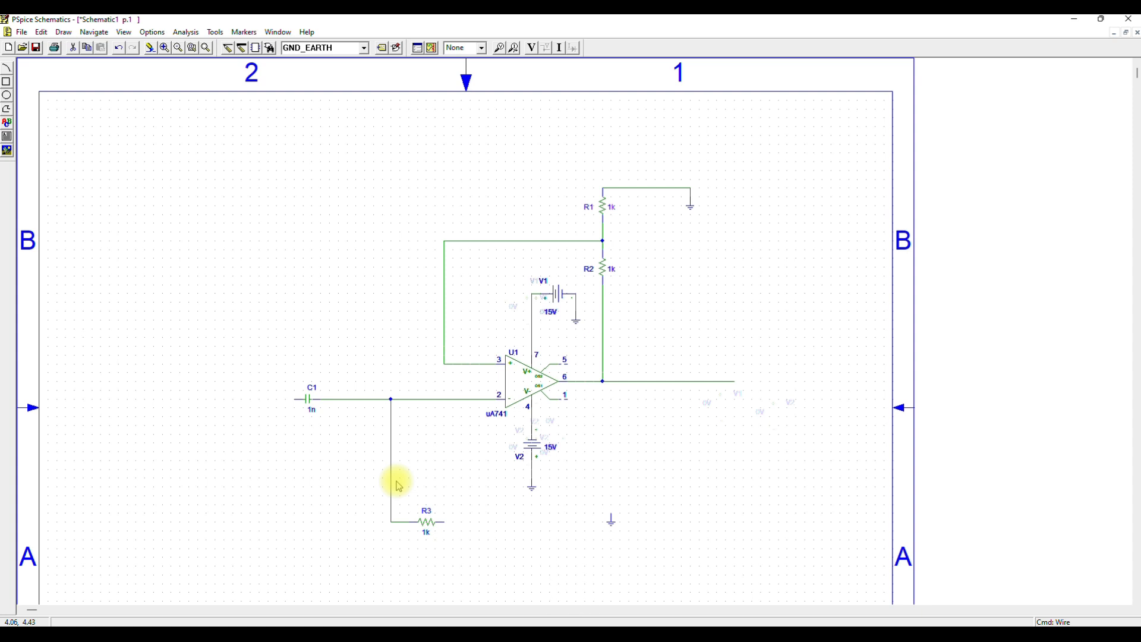
- Move the remaining loose ground symbol below and left of capacitor C1 and wire it to C1's left end
click(612, 521)
key(Delete)
click(262, 455)
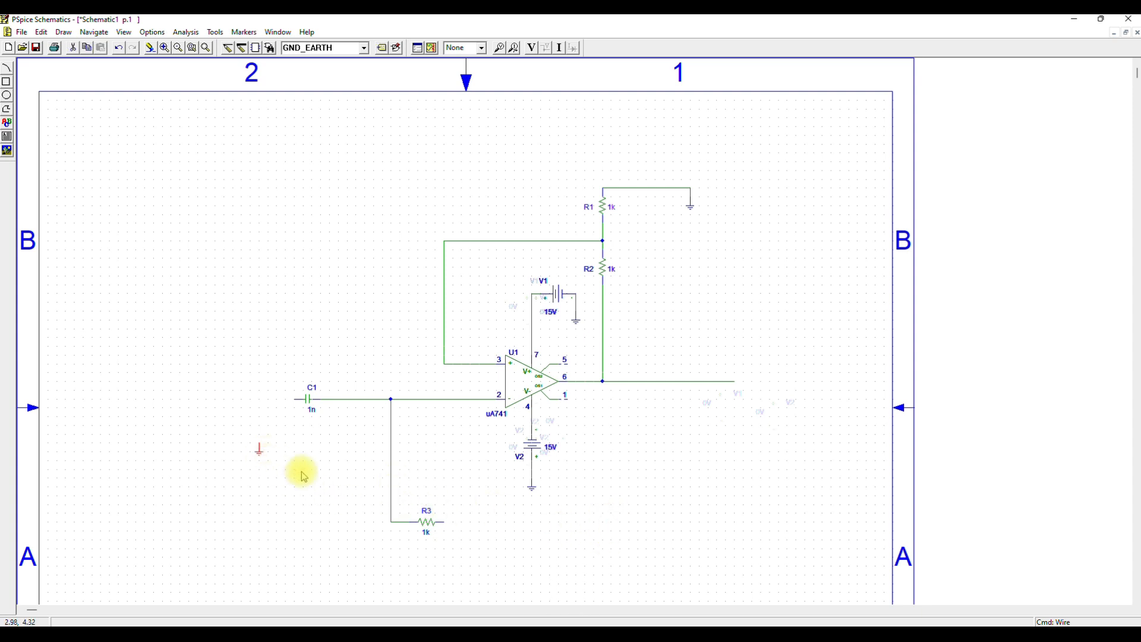
click(229, 47)
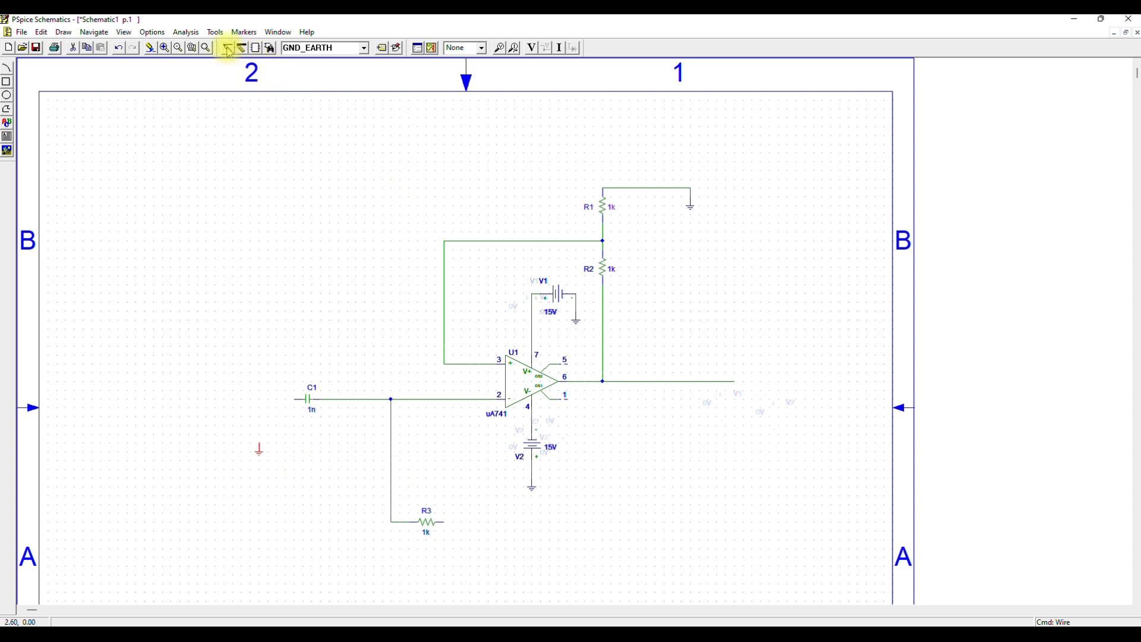
click(297, 399)
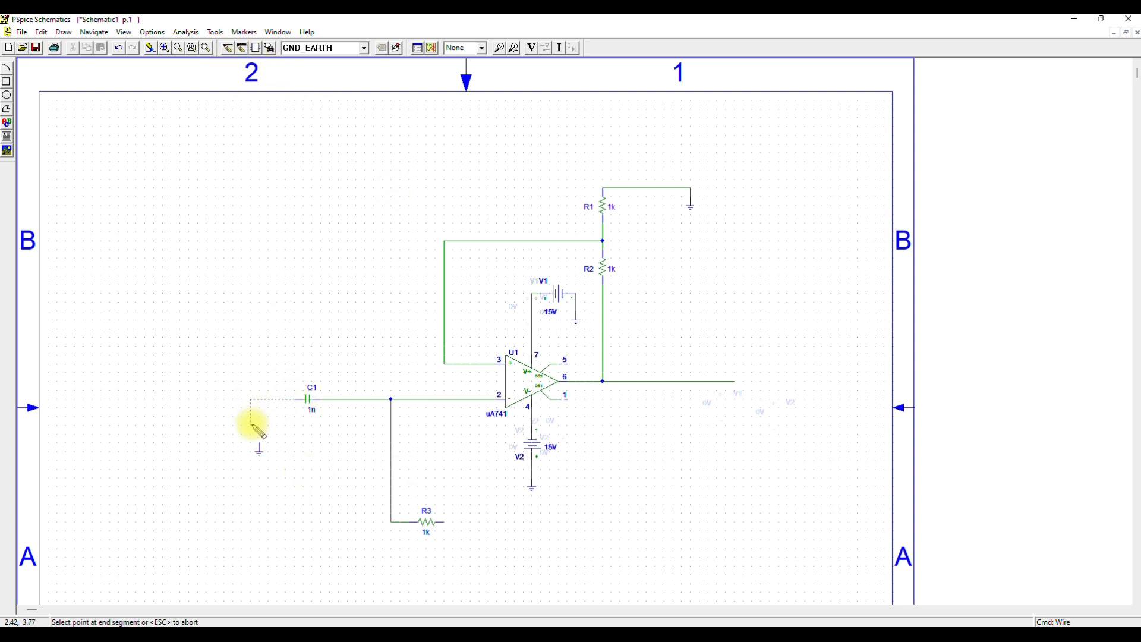
click(259, 450)
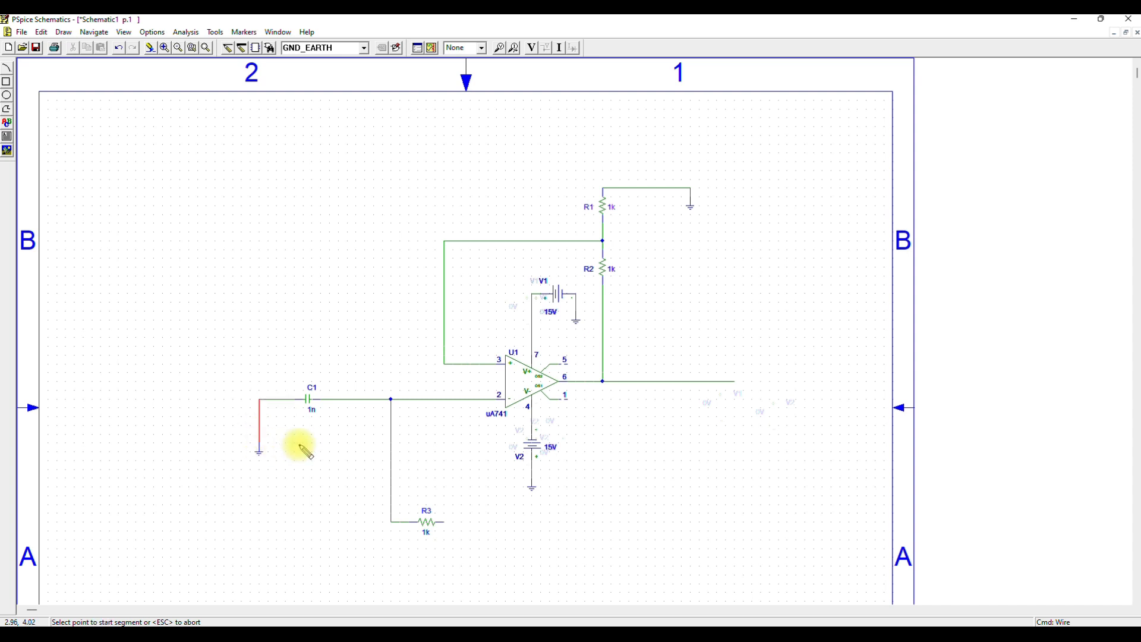
- Wire the right end of resistor R3 up to the op-amp's output wire, passing to the right of R2's junction
click(443, 522)
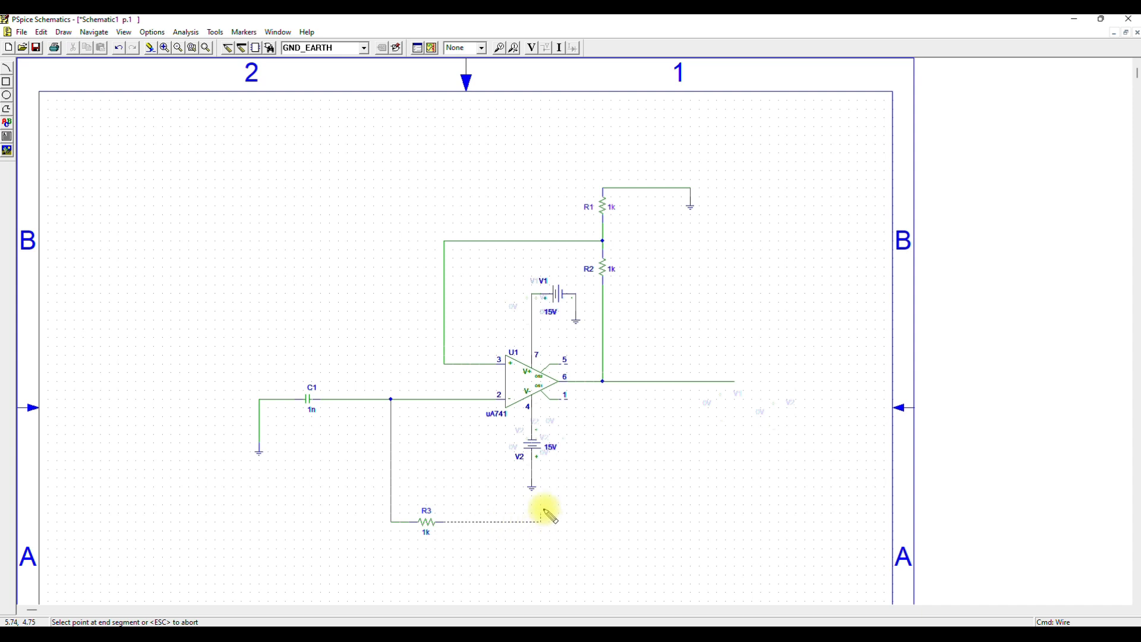
click(682, 382)
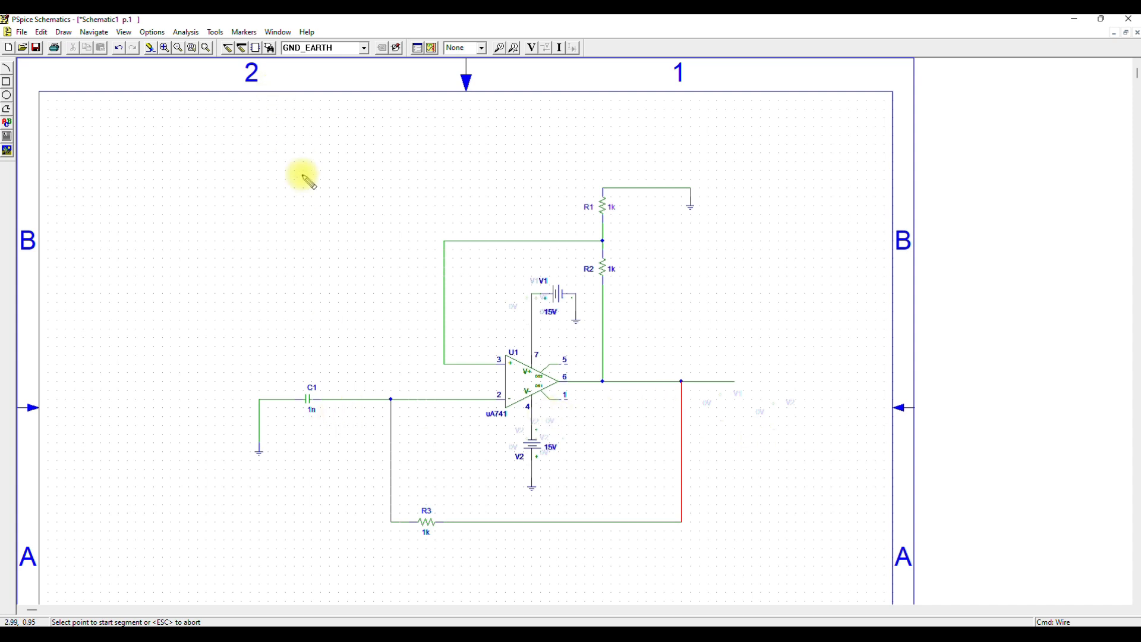
key(Escape)
- Set the value of capacitor C1 to 0.1u
click(316, 419)
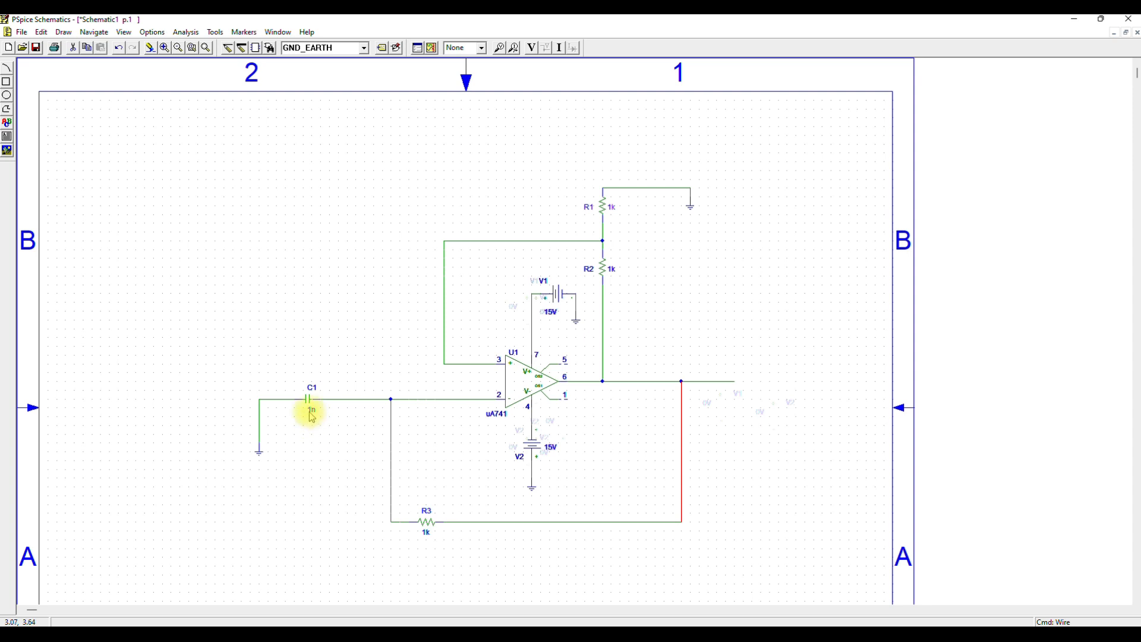
click(314, 415)
double_click(314, 415)
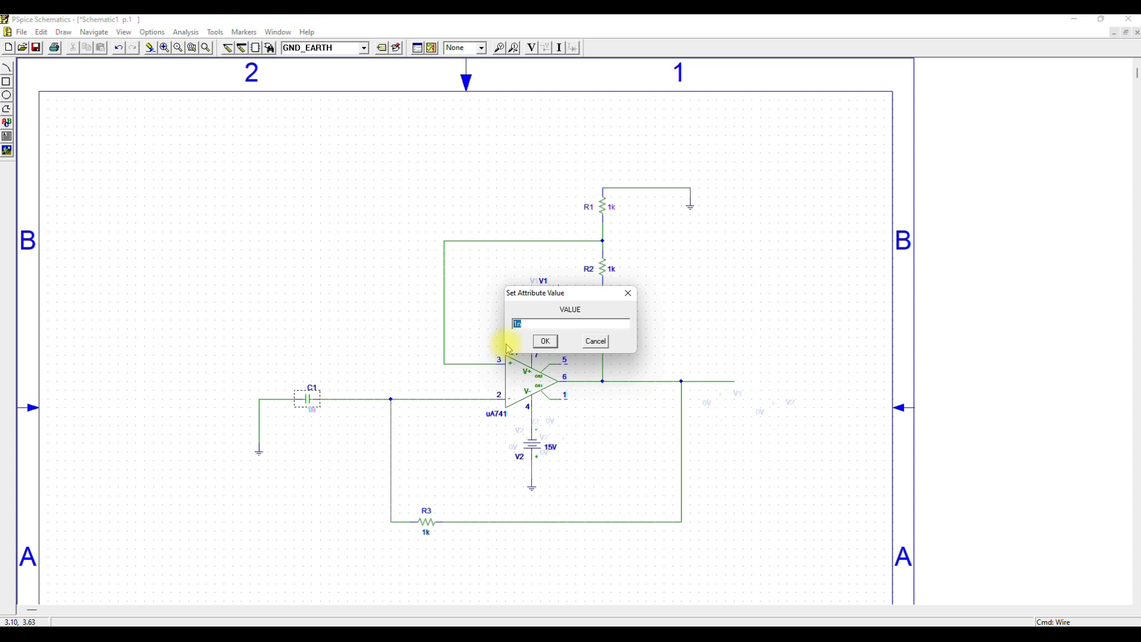
key(BackSpace)
text(0)
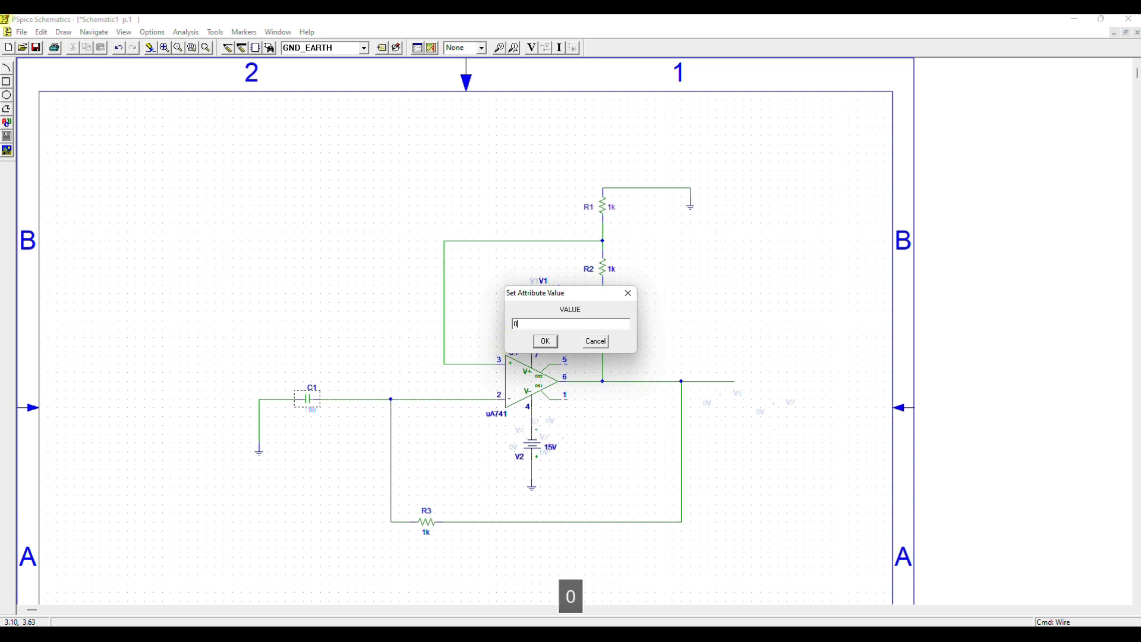
text(.1u)
click(545, 342)
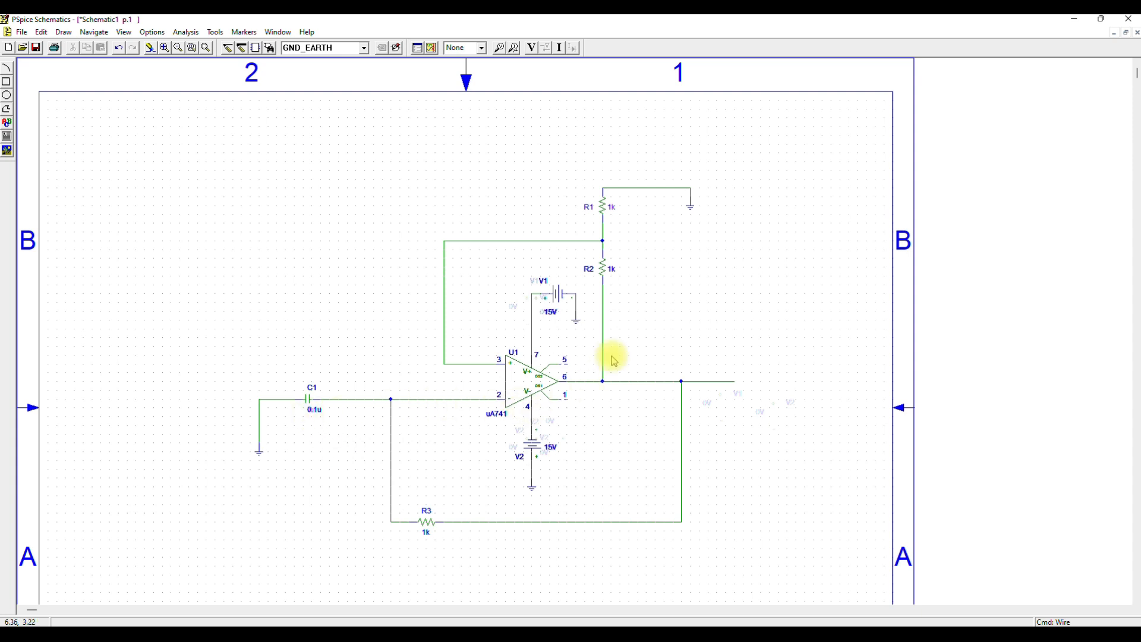
- Set the value of resistor R1 to 10k
double_click(612, 207)
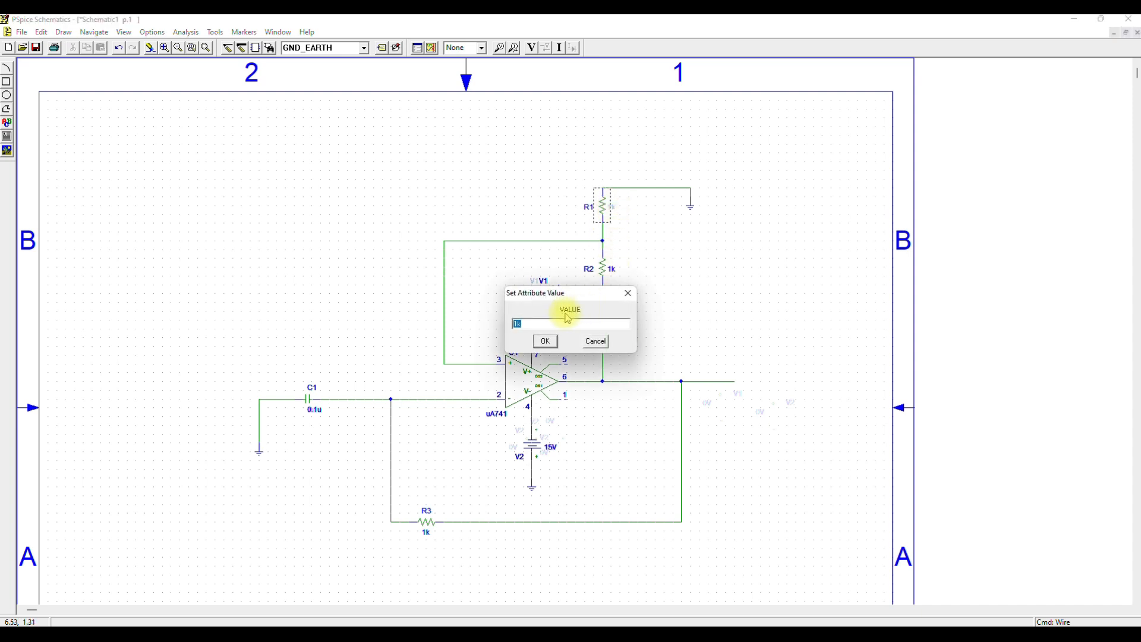
click(517, 323)
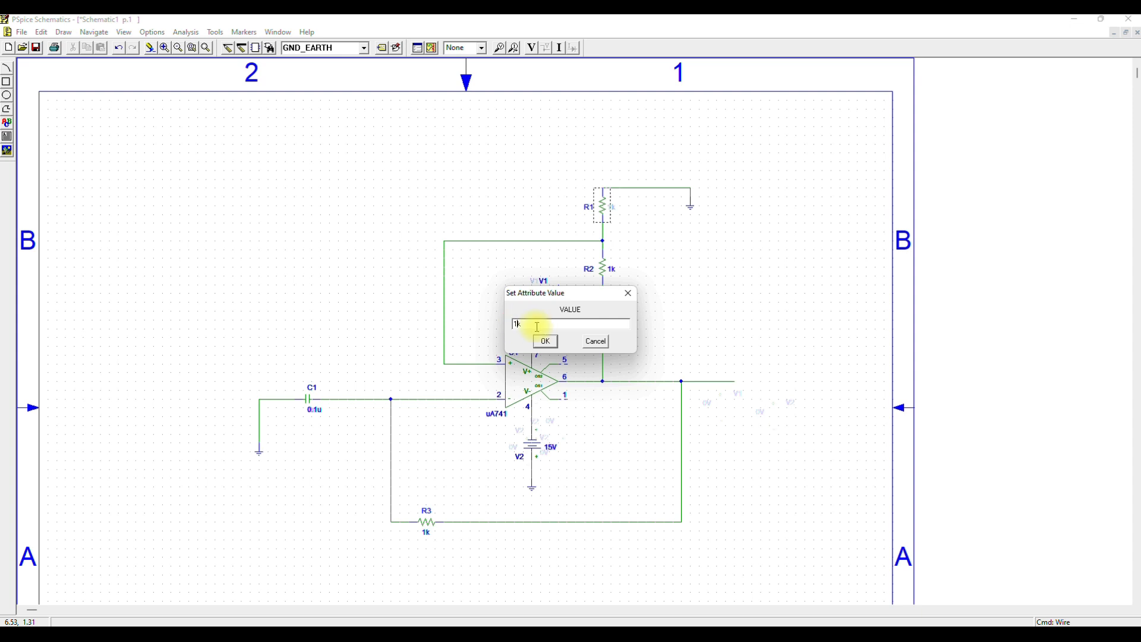
text(0)
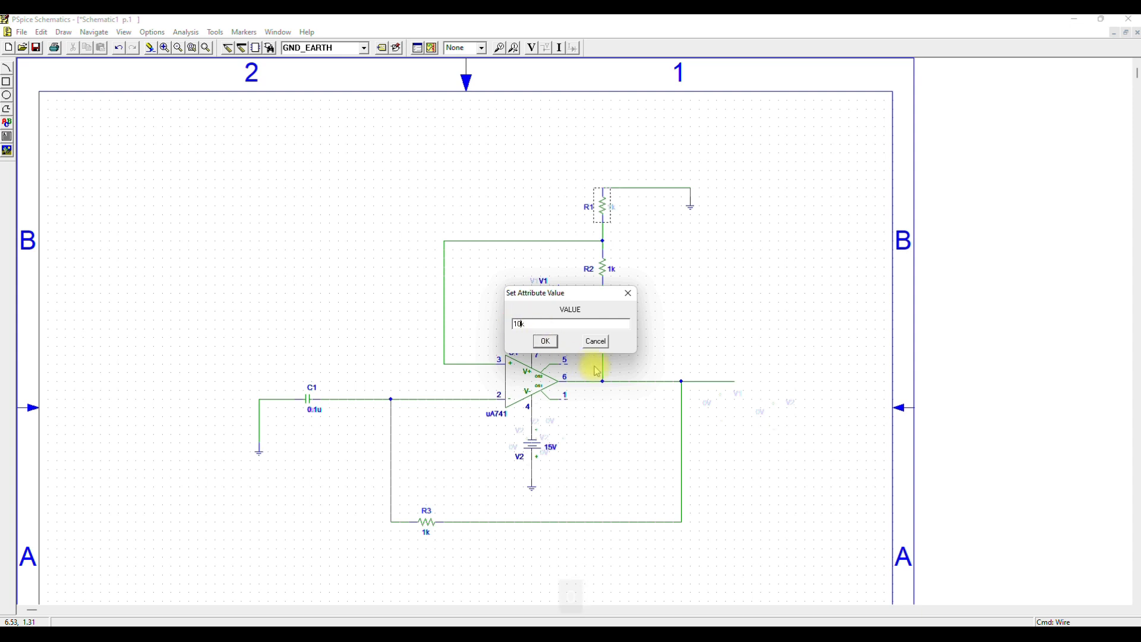
click(545, 340)
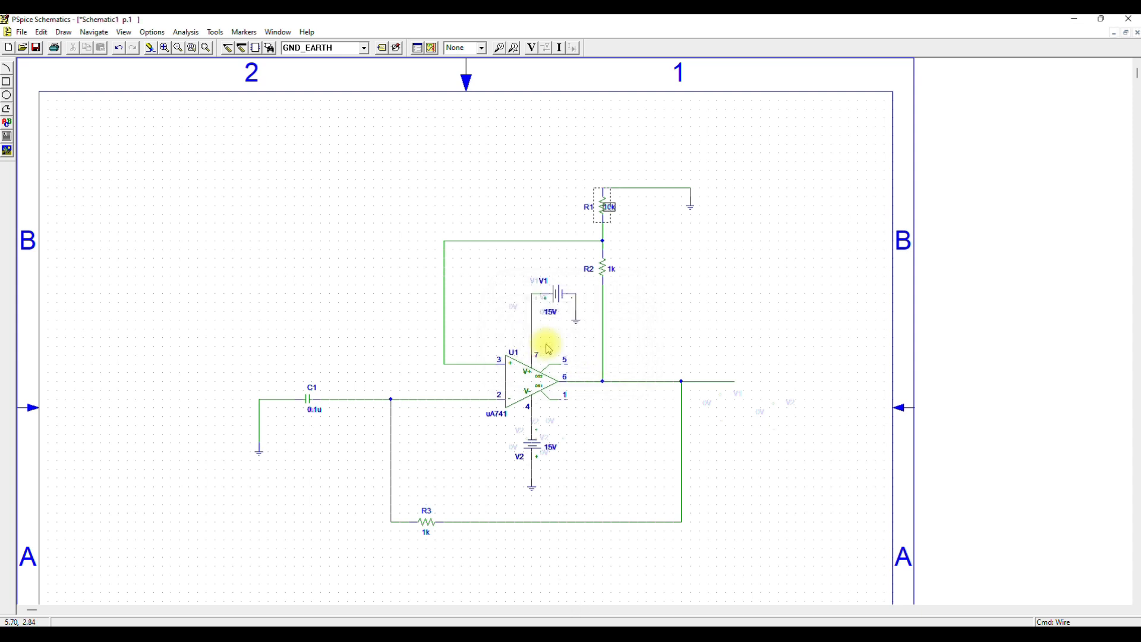
- Set the value of resistor R2 to 10k
double_click(612, 268)
click(517, 323)
text(0k)
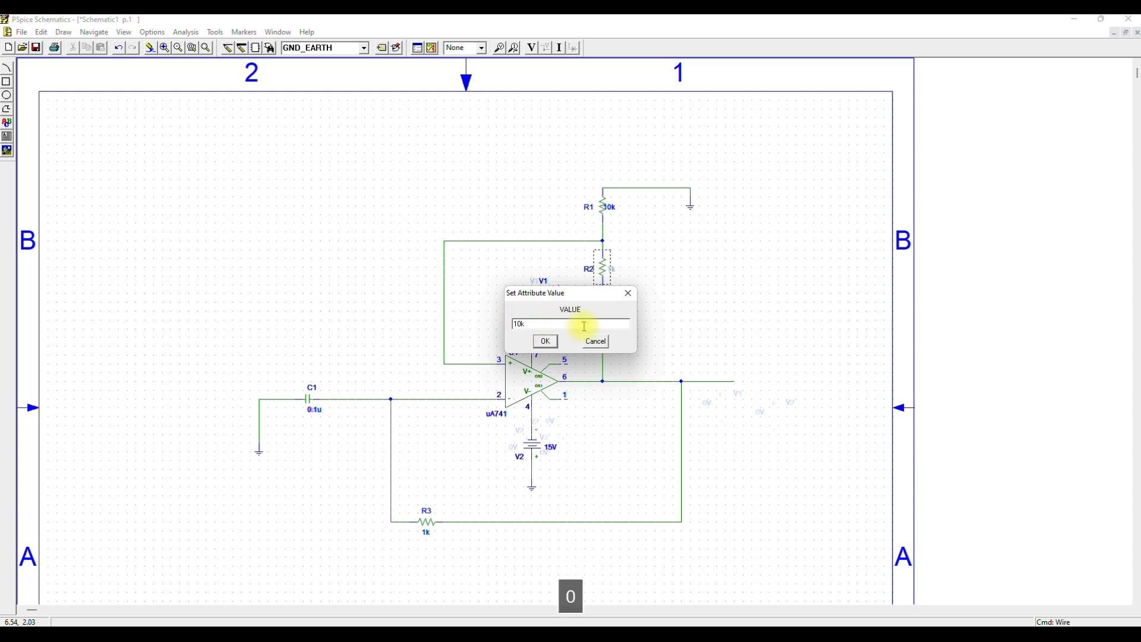
click(545, 340)
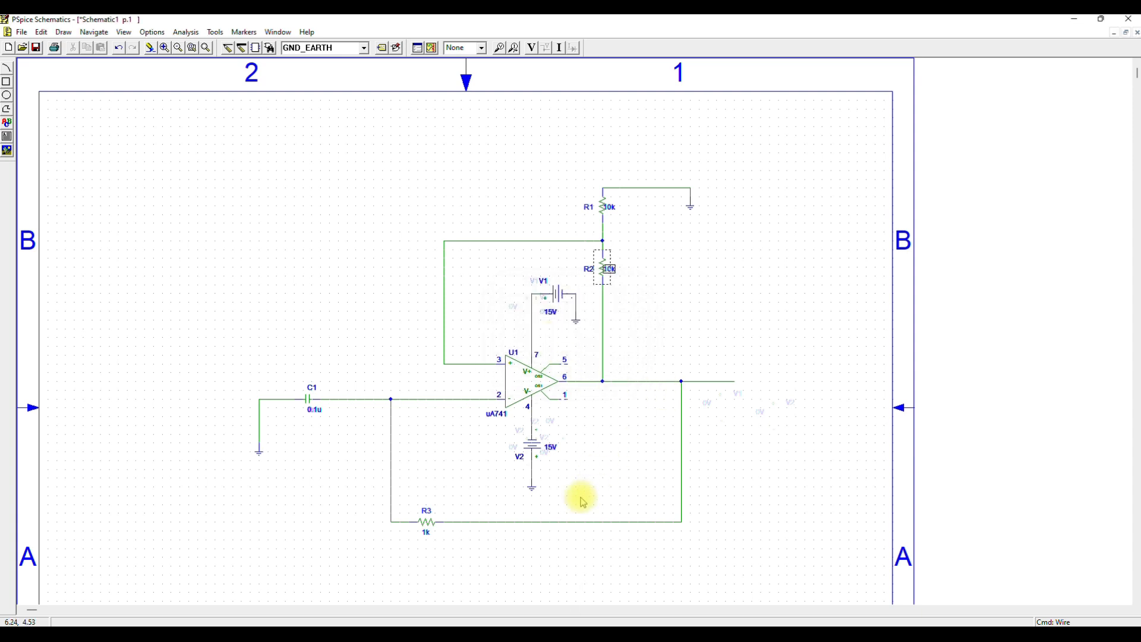
click(648, 312)
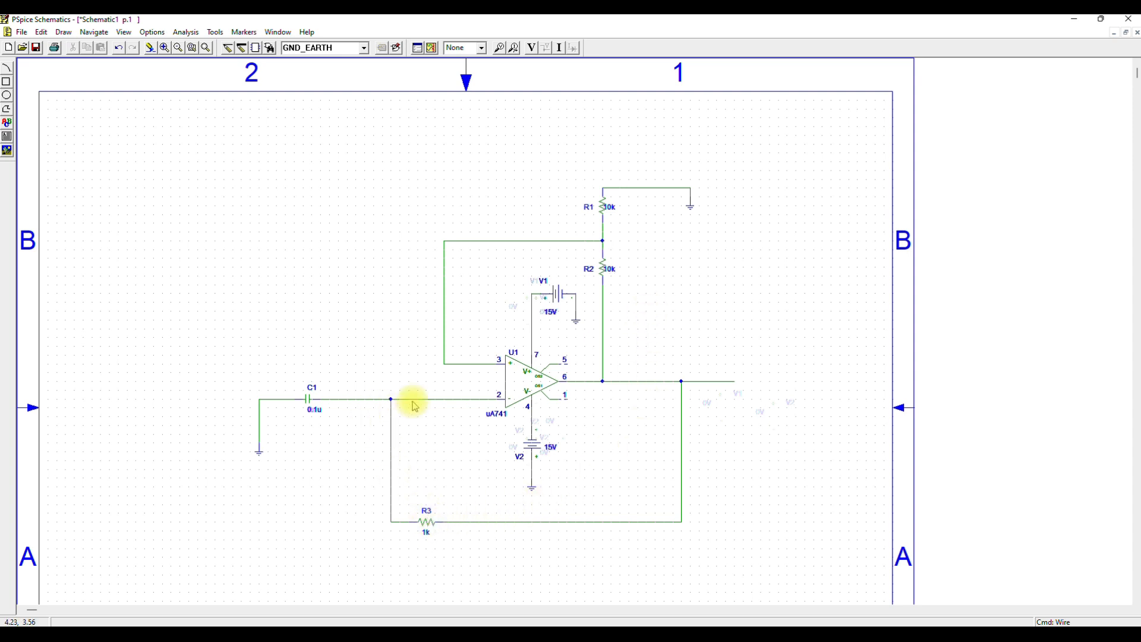
- Set the value of feedback resistor R3 to 4.7k
double_click(428, 535)
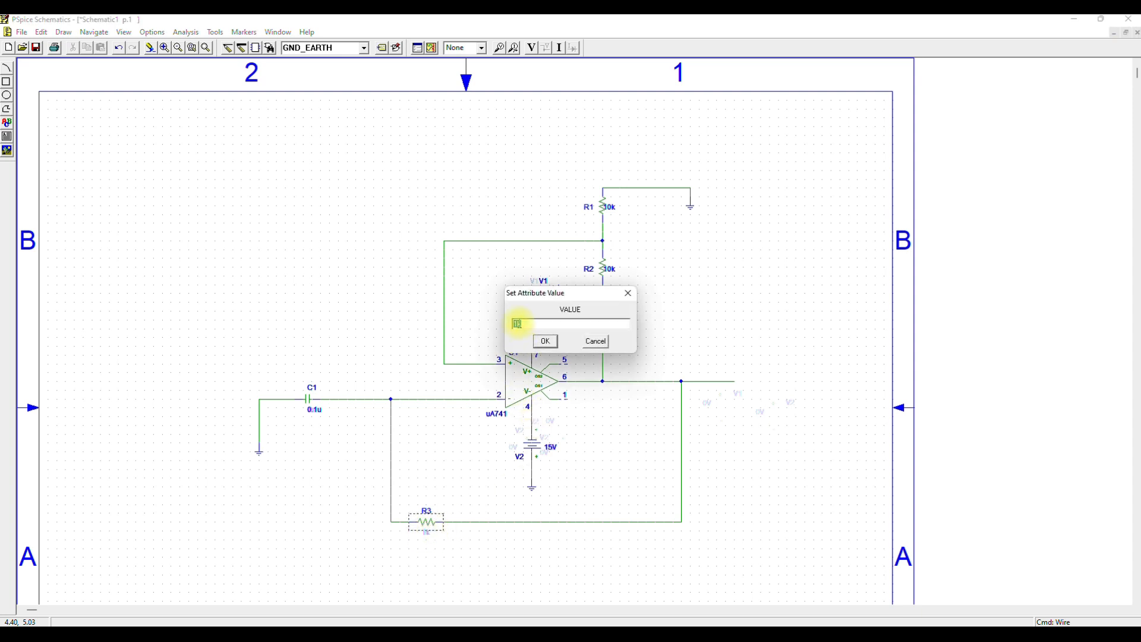
click(527, 326)
key(BackSpace)
text(4)
text(.7)
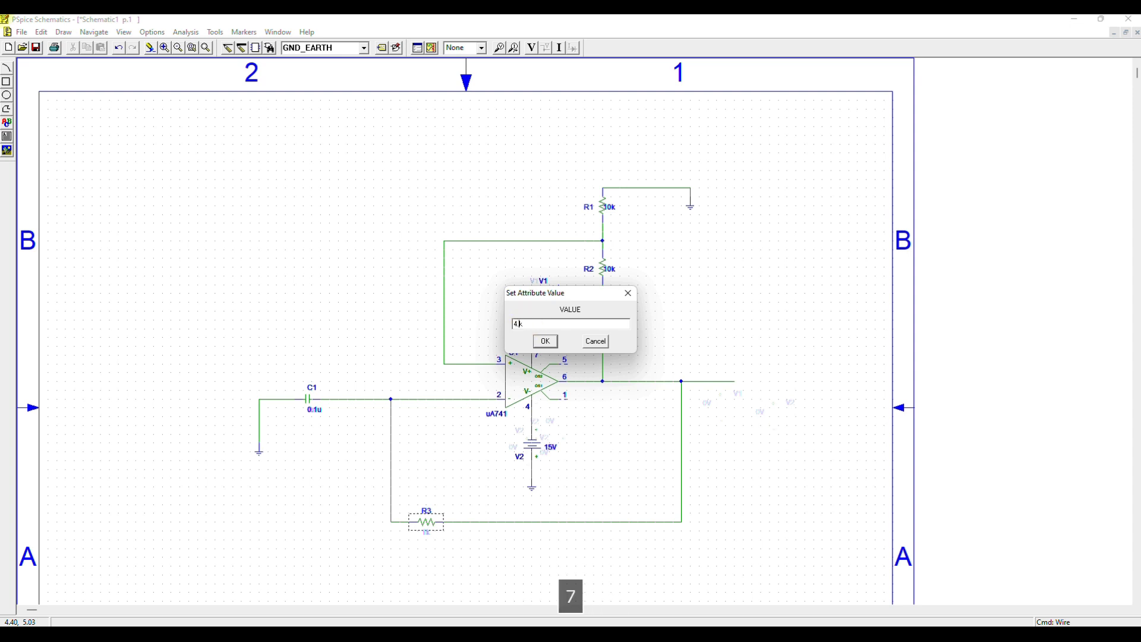
click(545, 343)
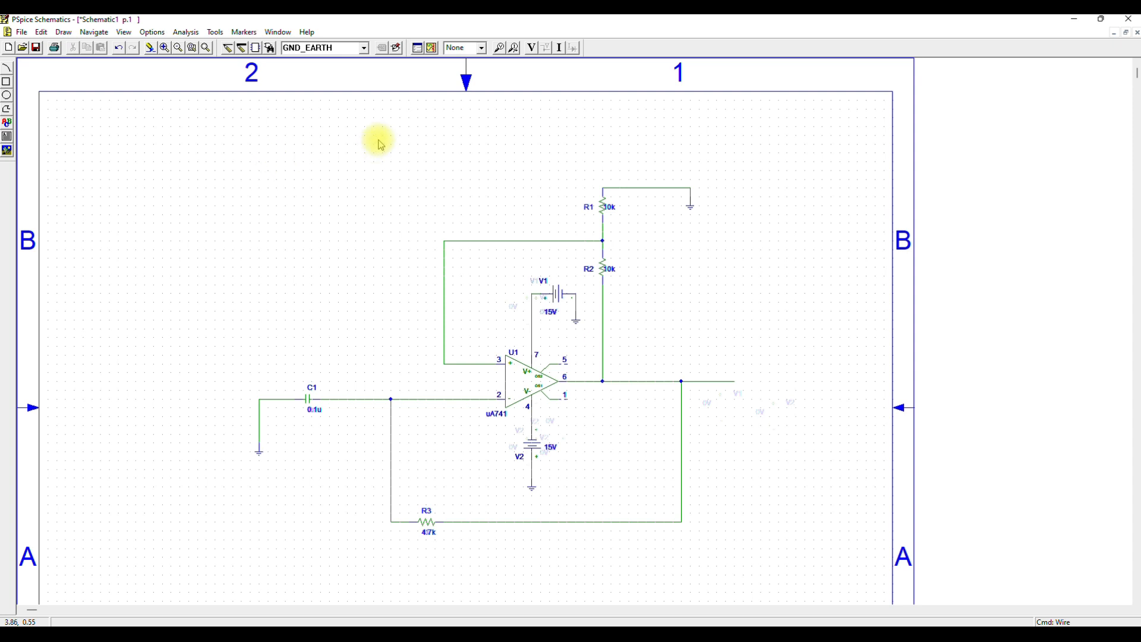
- Place a voltage marker on the output wire at its junction with R3's feedback wire
click(500, 51)
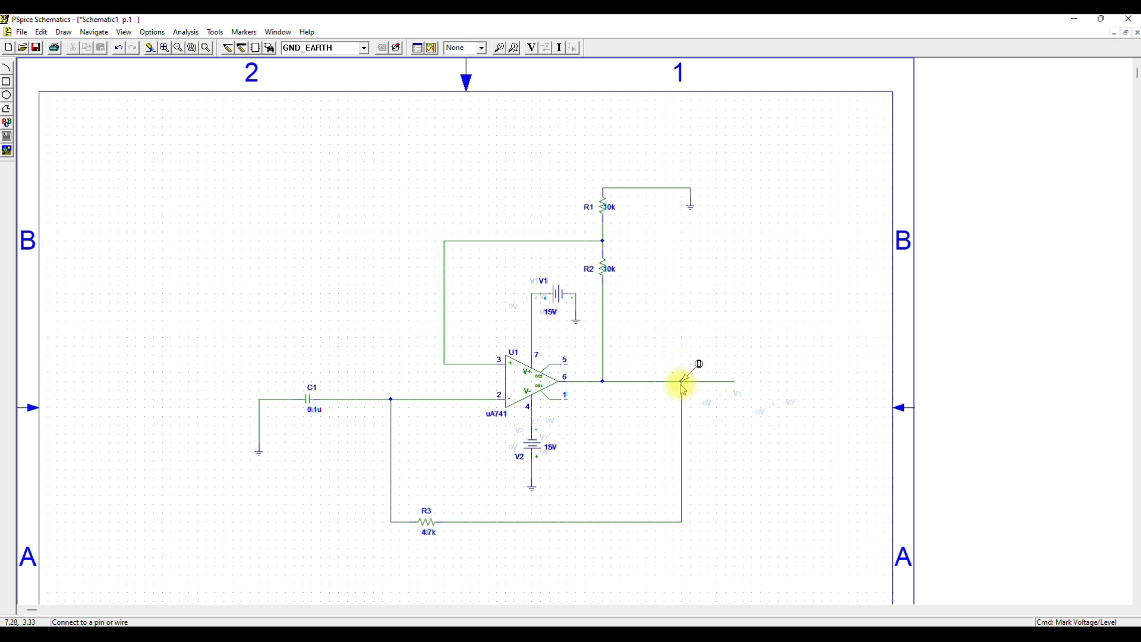
click(682, 384)
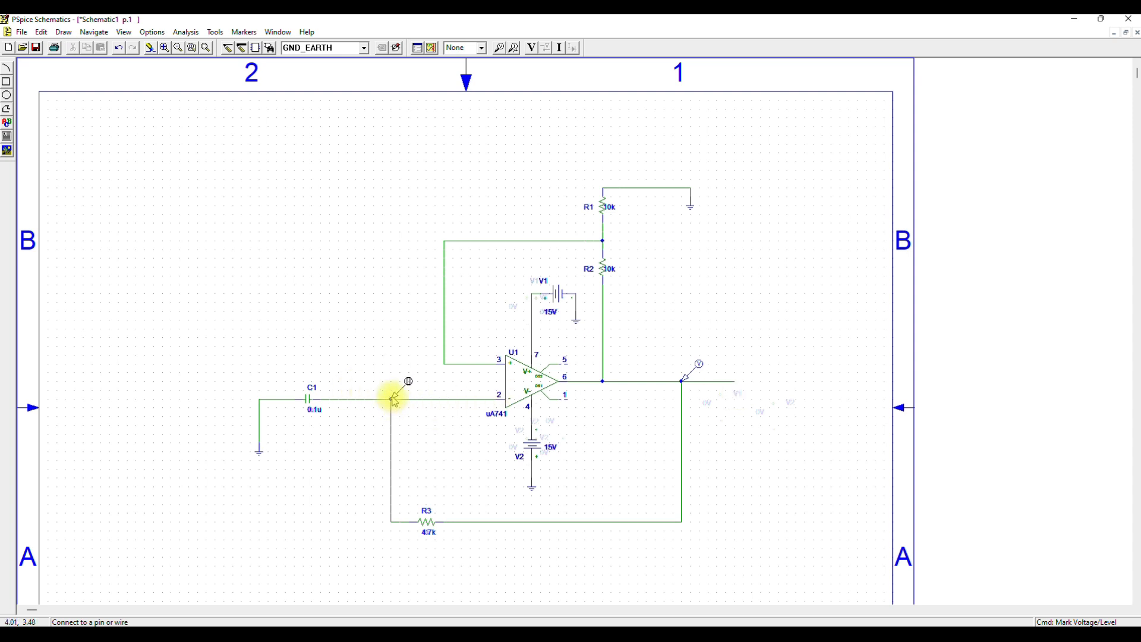
key(Escape)
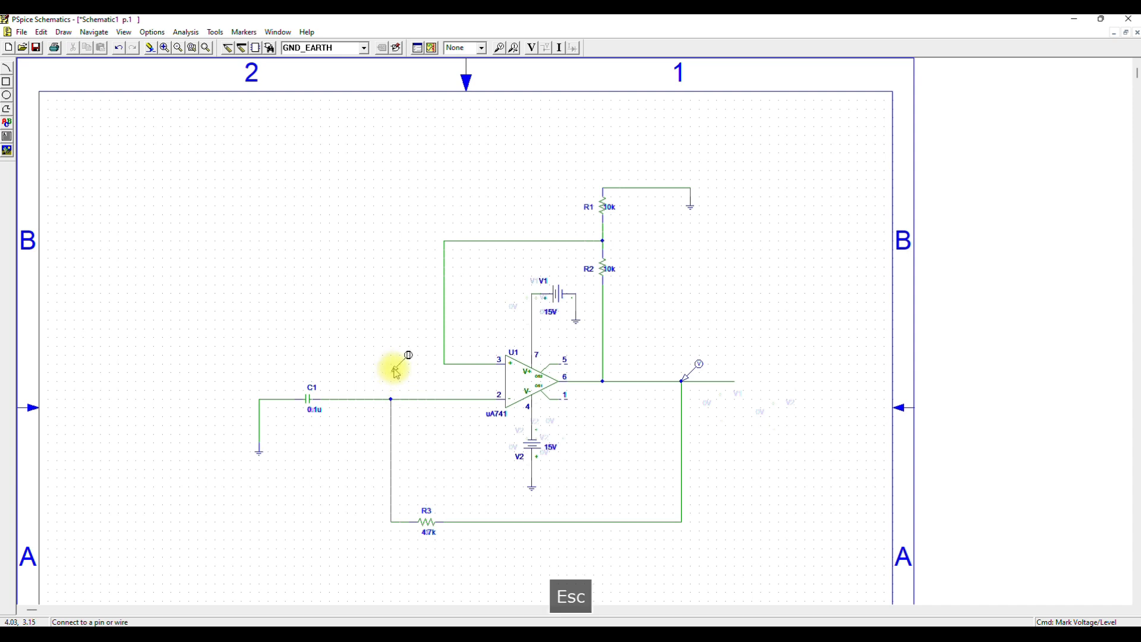
click(775, 386)
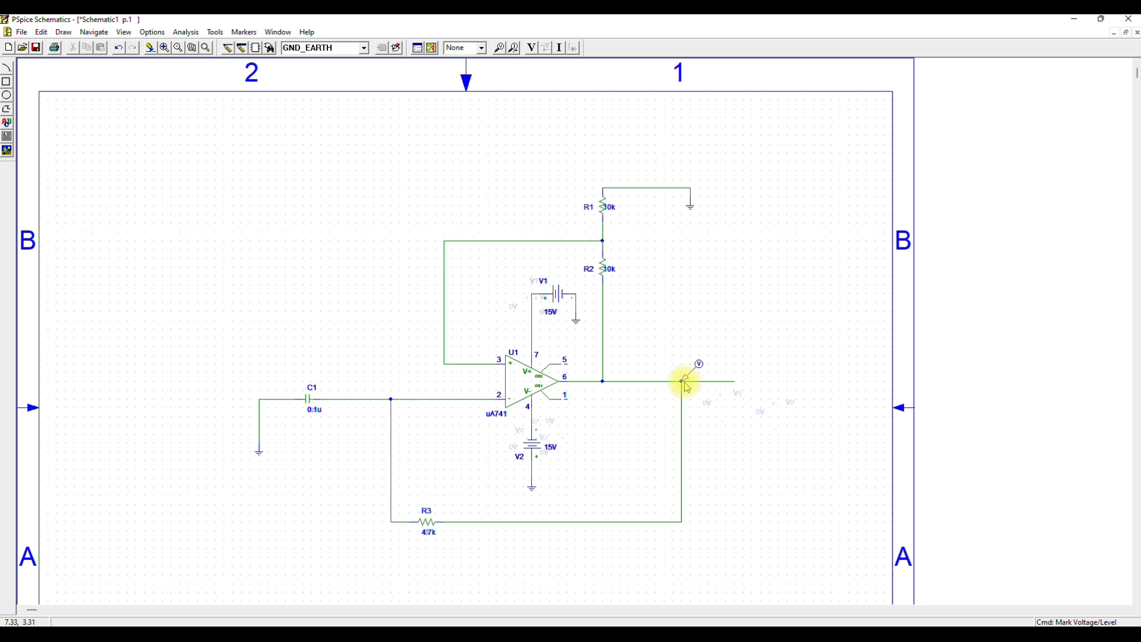
- Set up the transient analysis with a print step of 5us and a final time of 2ms
click(156, 33)
mouse_move(183, 36)
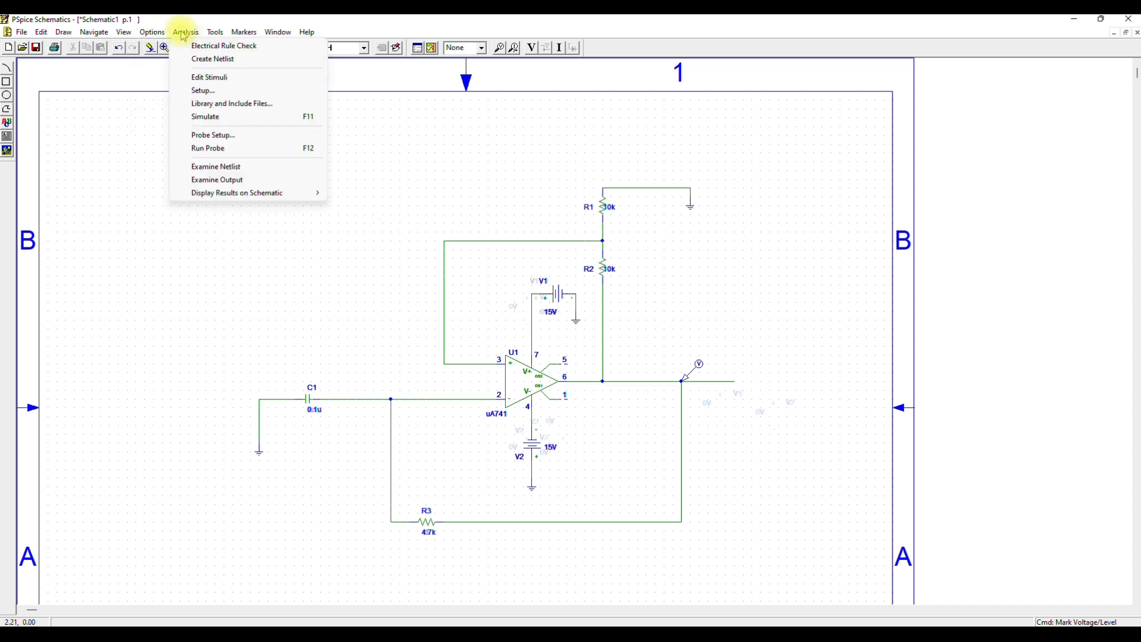
click(217, 90)
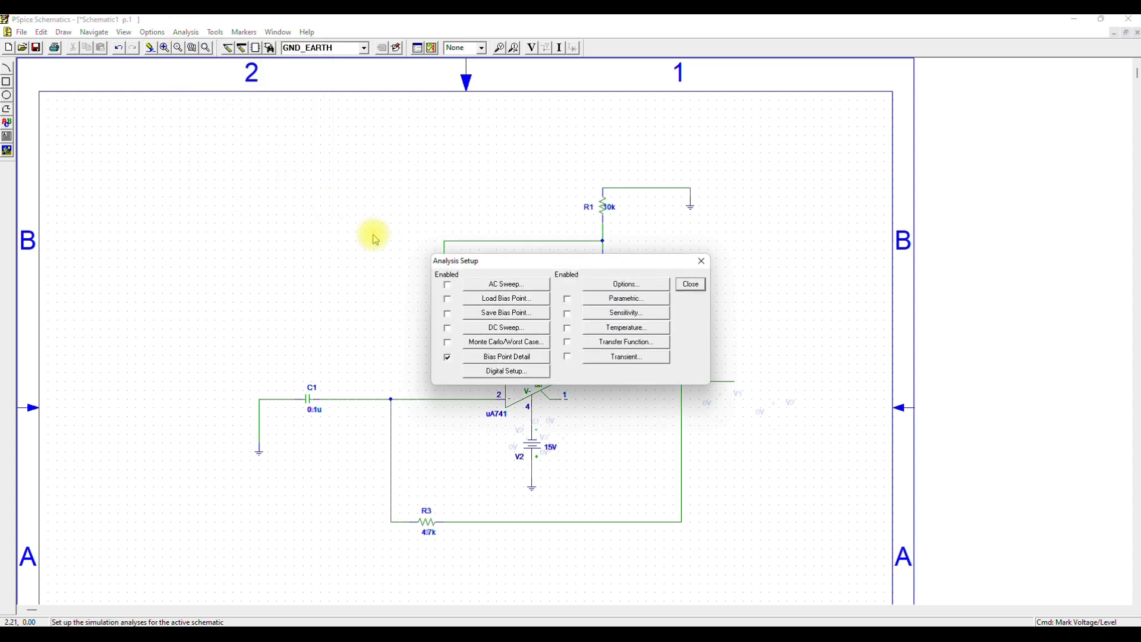
drag(559, 267, 410, 232)
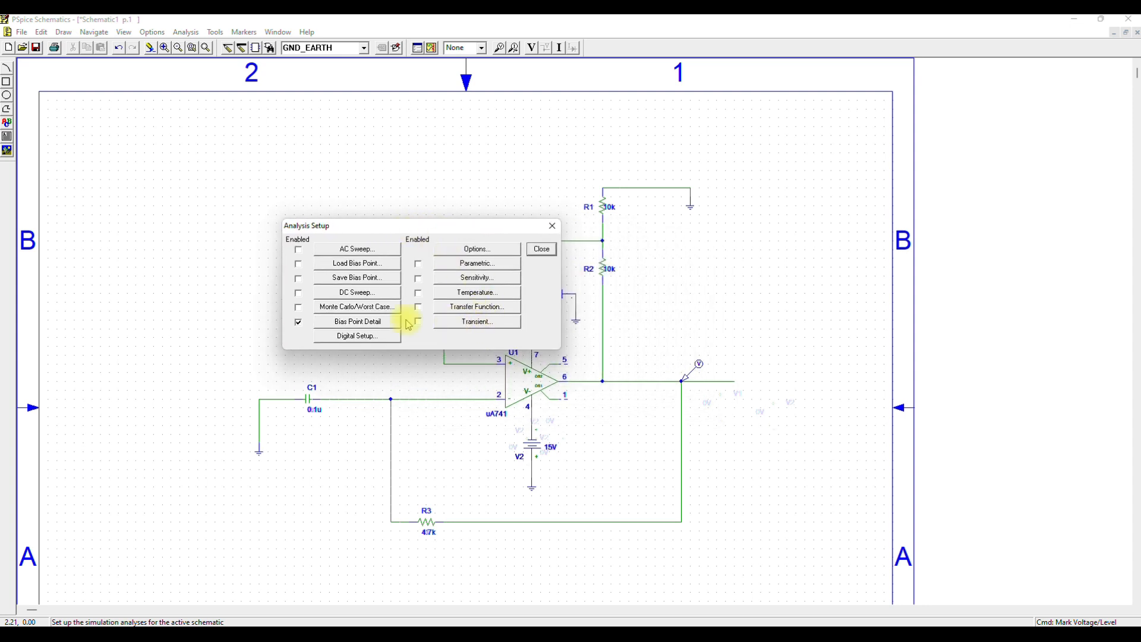
click(450, 323)
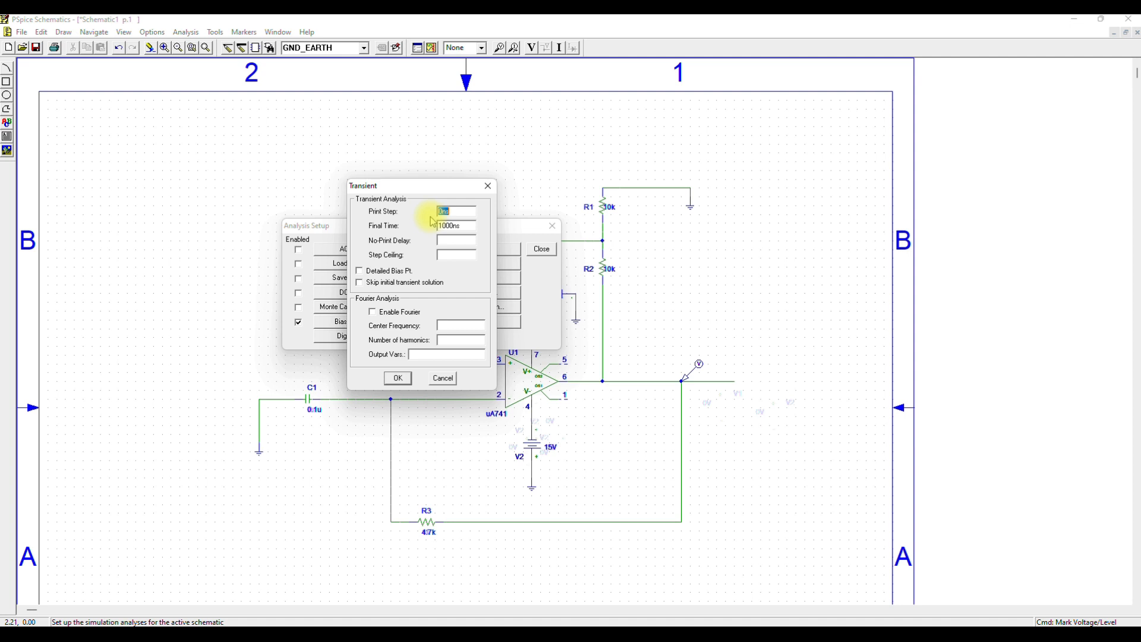
key(BackSpace)
text(5us)
drag(463, 225, 431, 229)
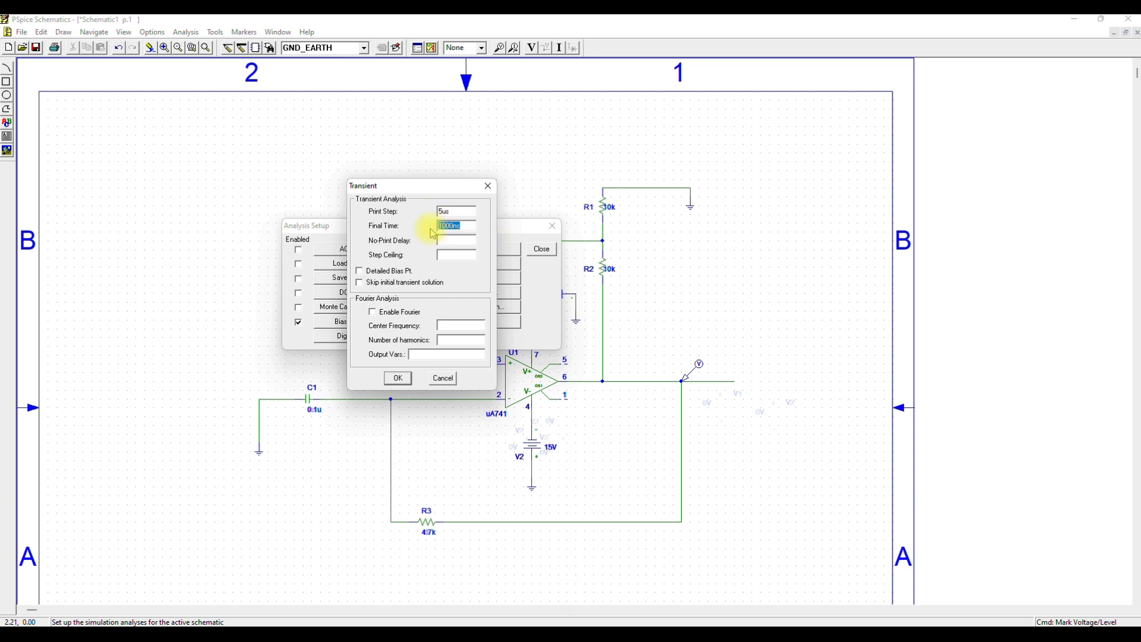
key(BackSpace)
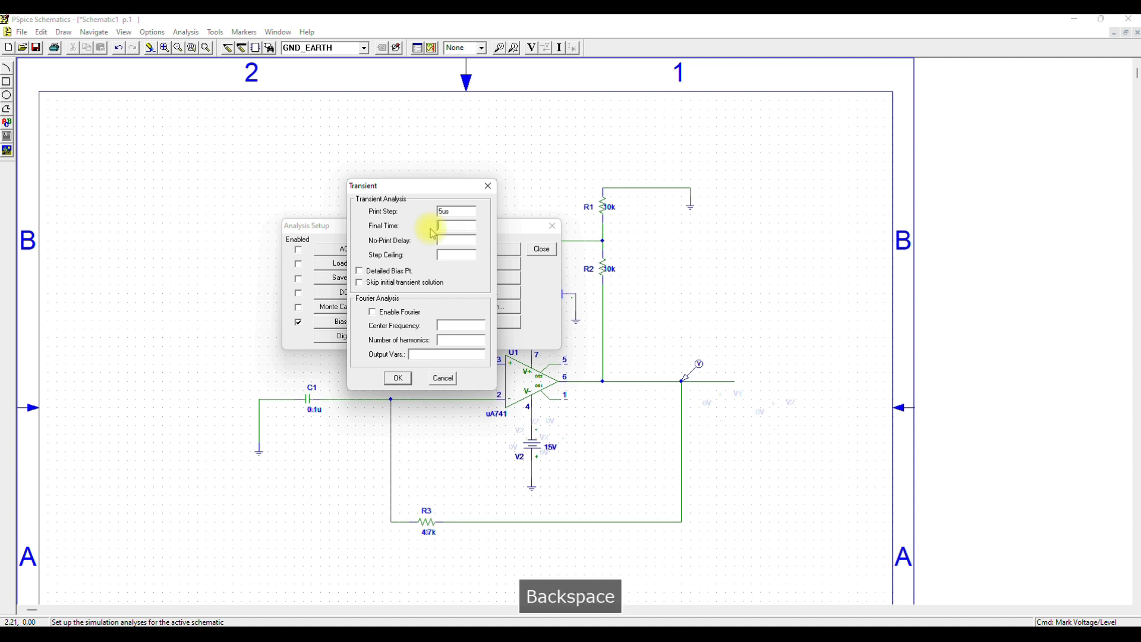
text(2ms)
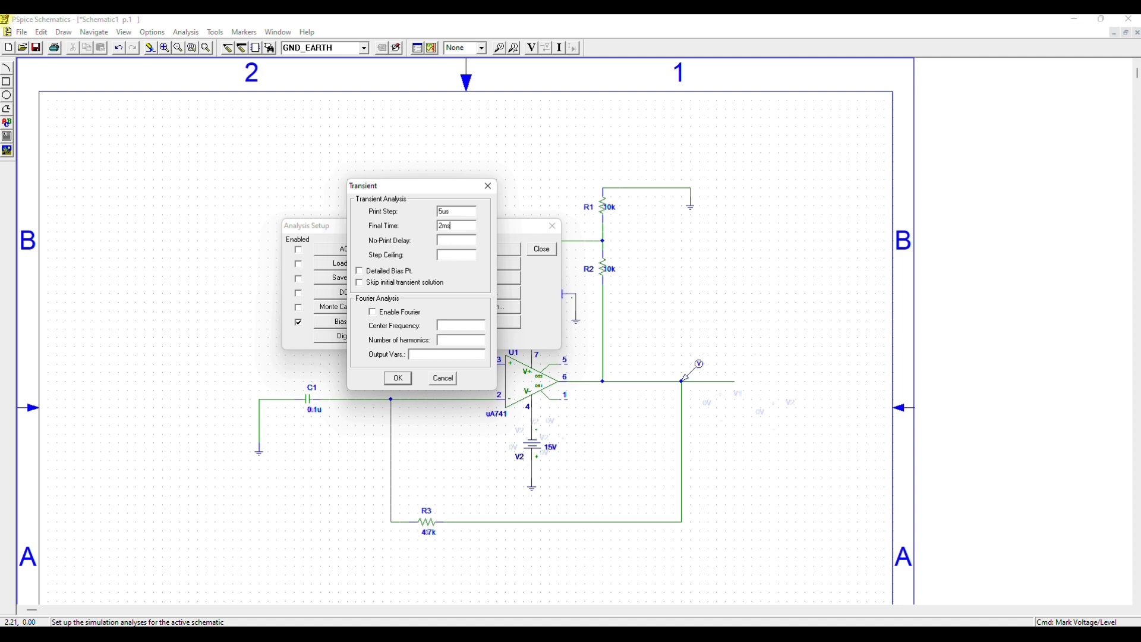
click(398, 379)
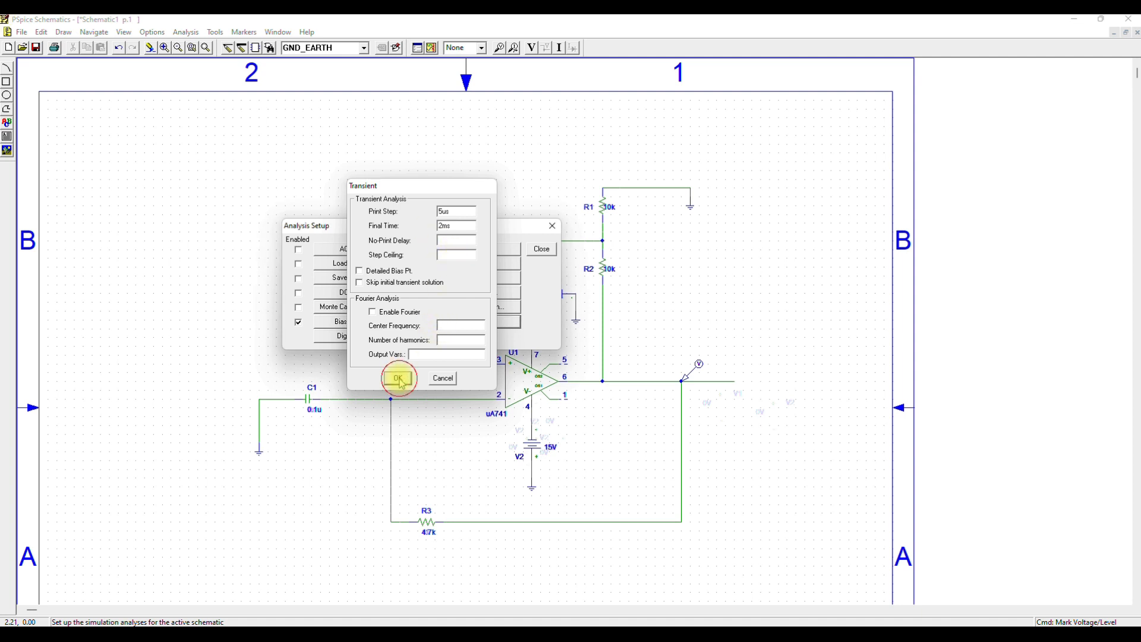
click(551, 226)
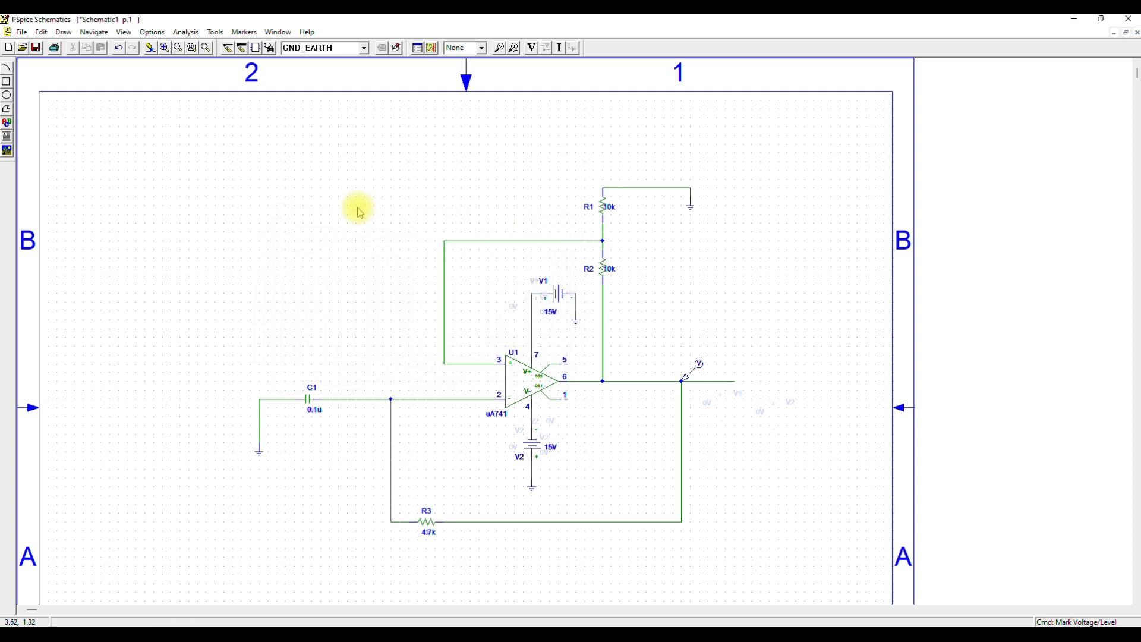
- Start creating the netlist and save the new schematic in Documents as astablemutivivbrator
click(185, 32)
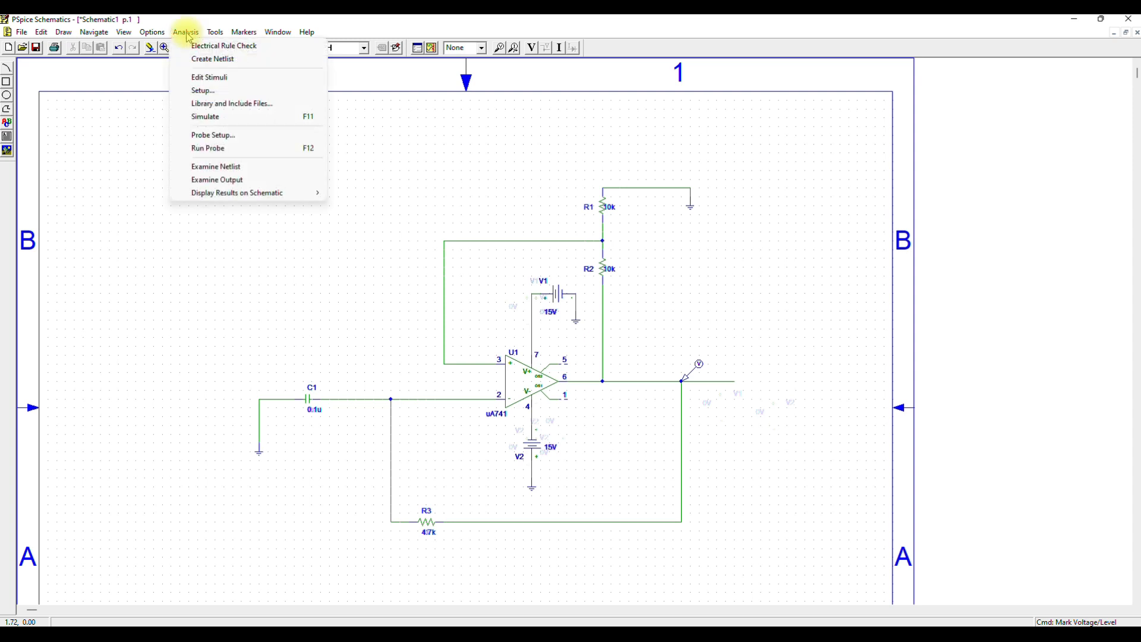
click(212, 59)
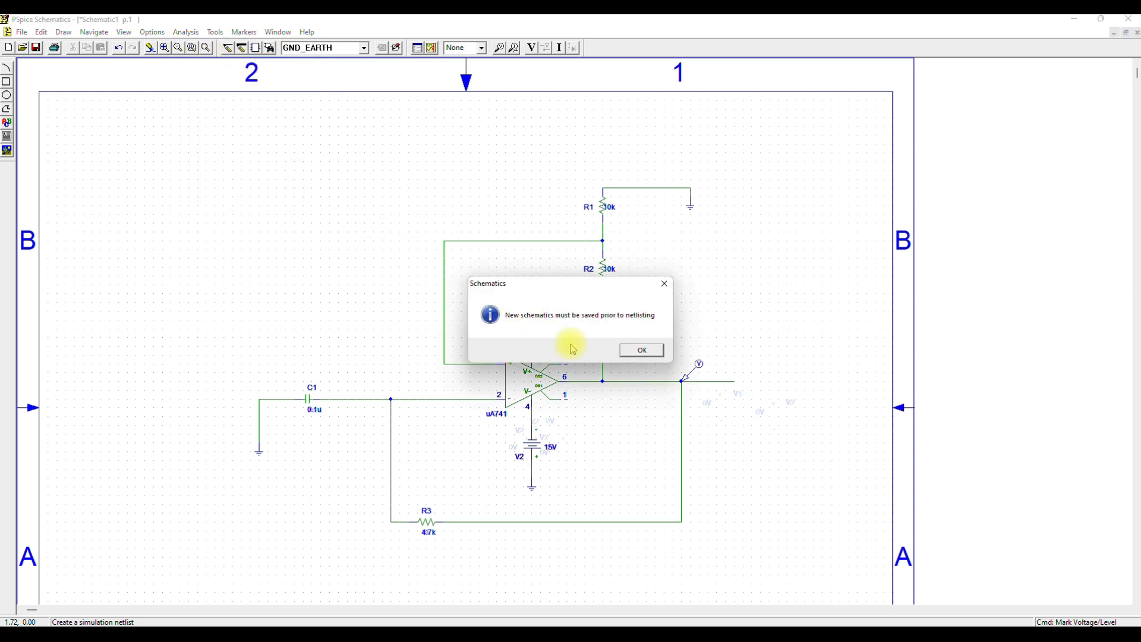
click(641, 351)
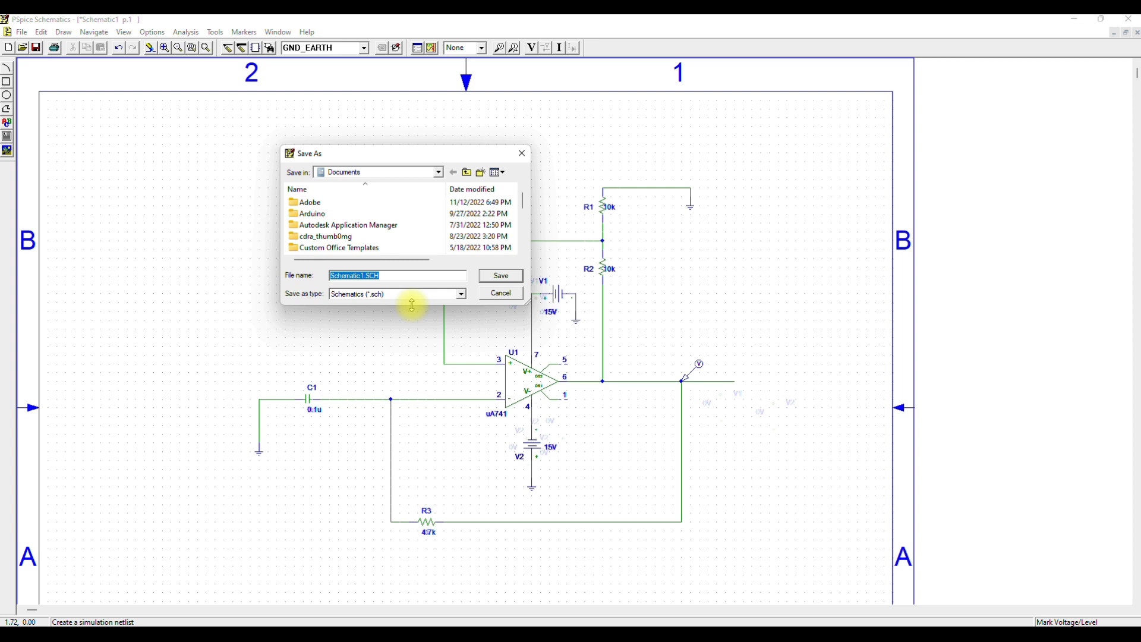
text(asta)
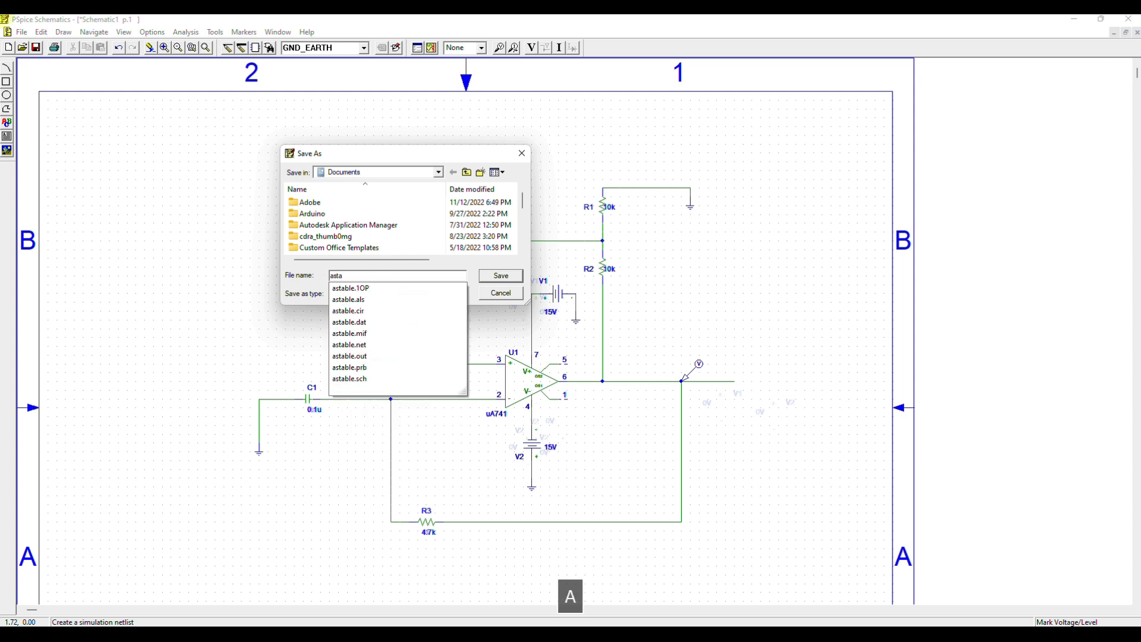
text(ble mutiv)
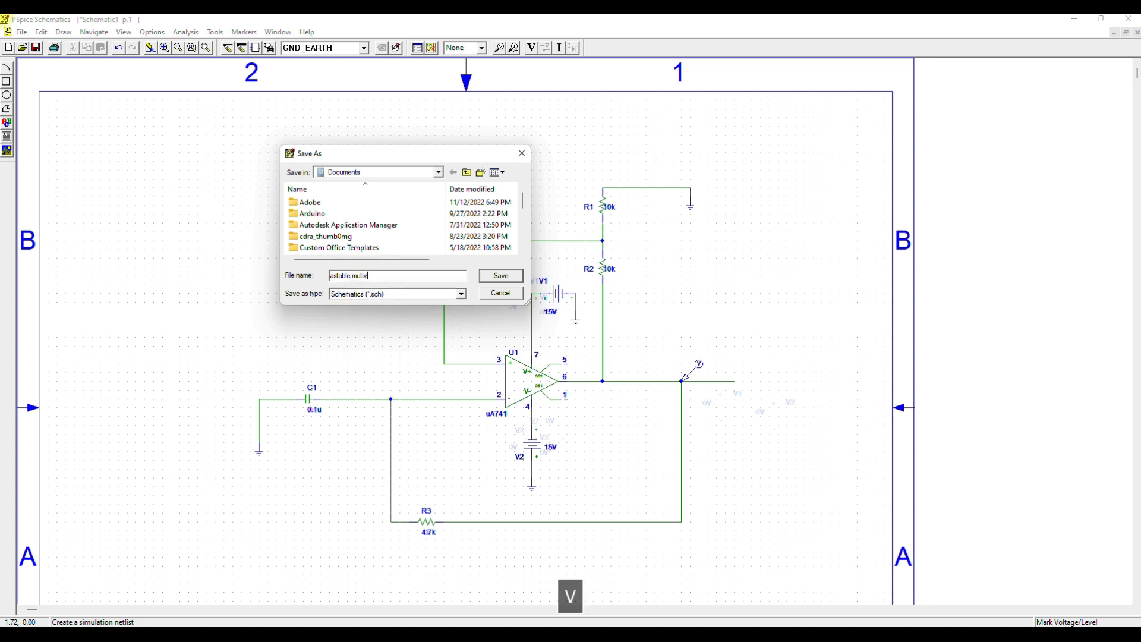
text(ivbrator)
key(BackSpace)
key(BackSpace)
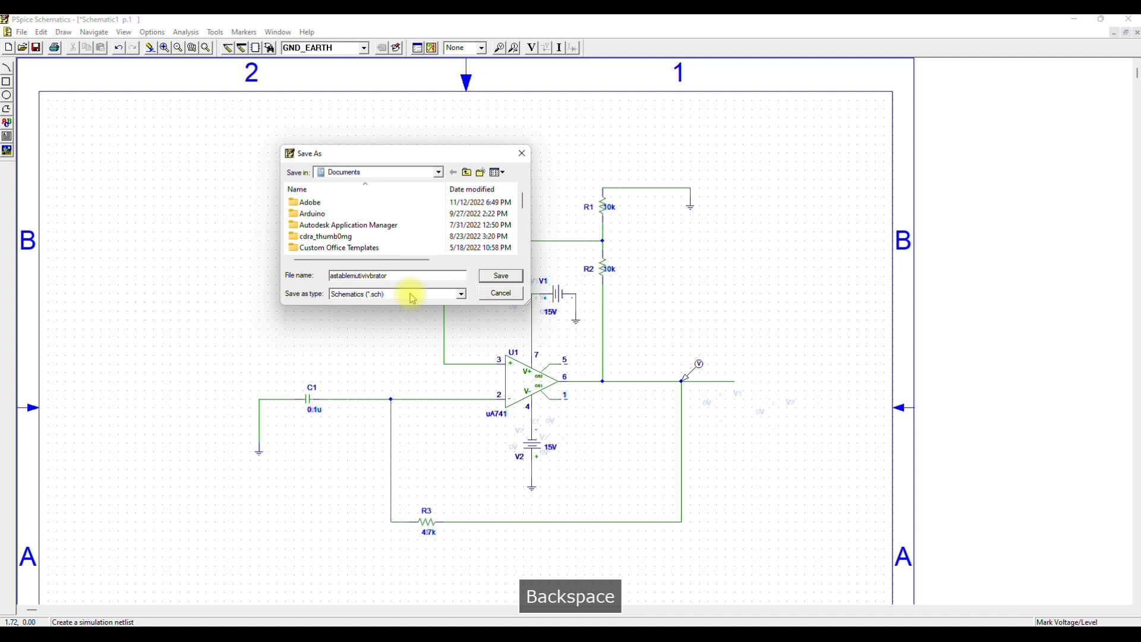
click(502, 277)
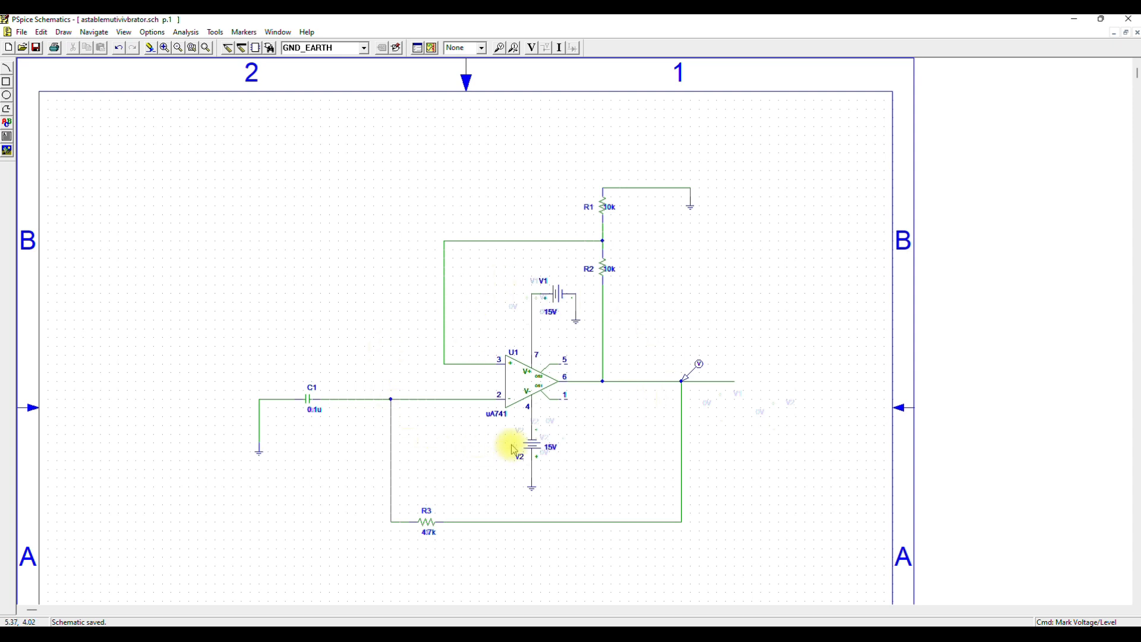
- Simulate the saved schematic and switch to OrCAD PSpice A/D to view the output voltage waveform
click(186, 33)
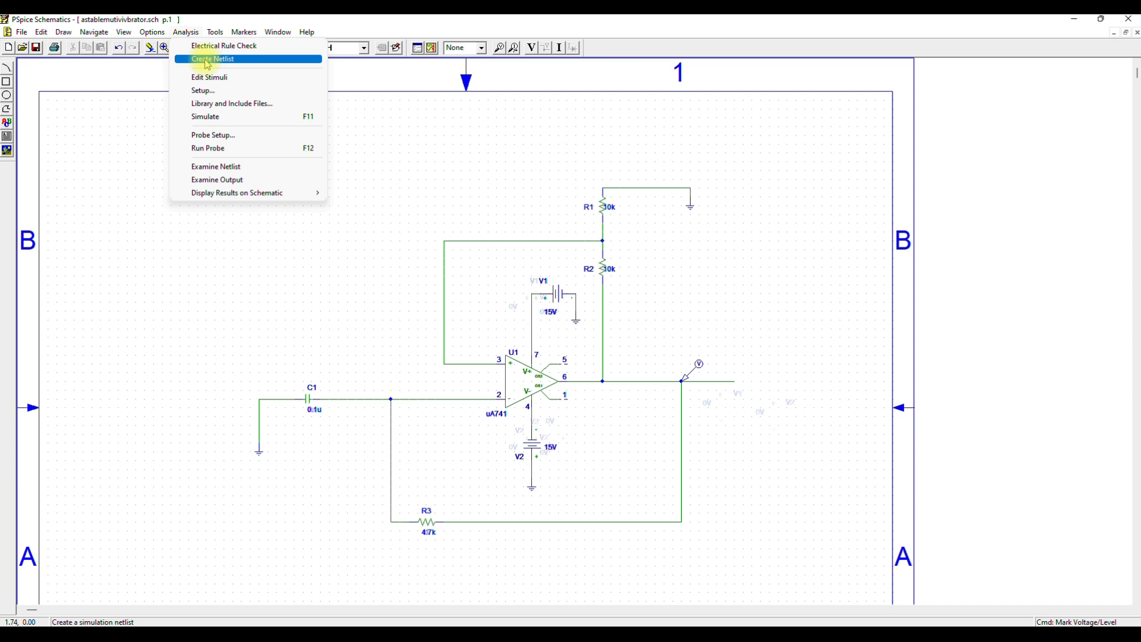
click(452, 165)
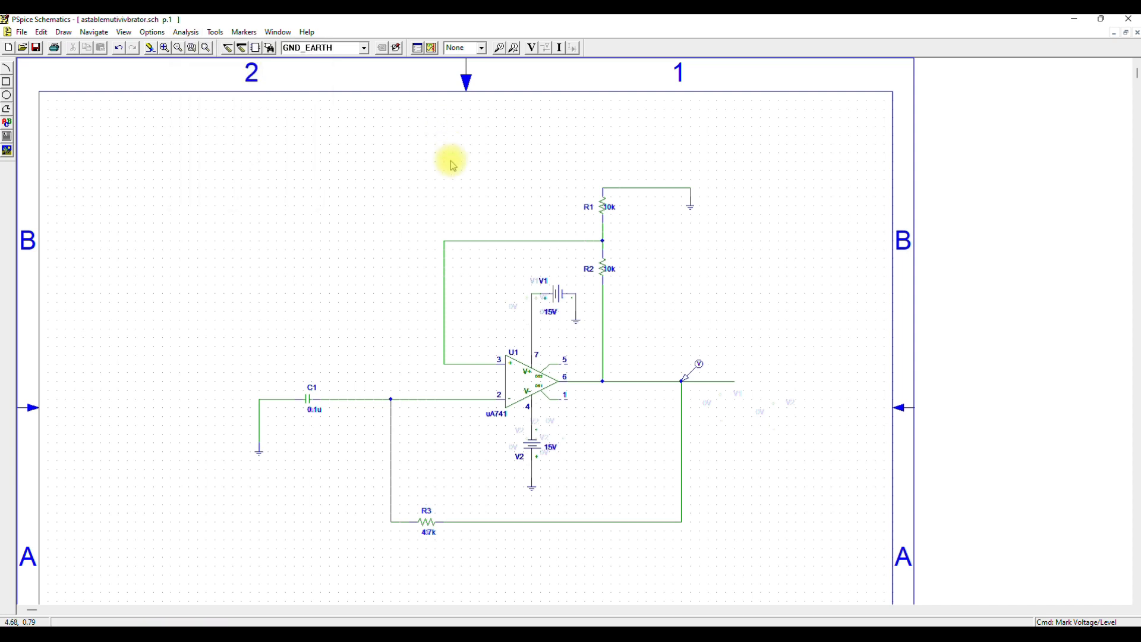
click(186, 32)
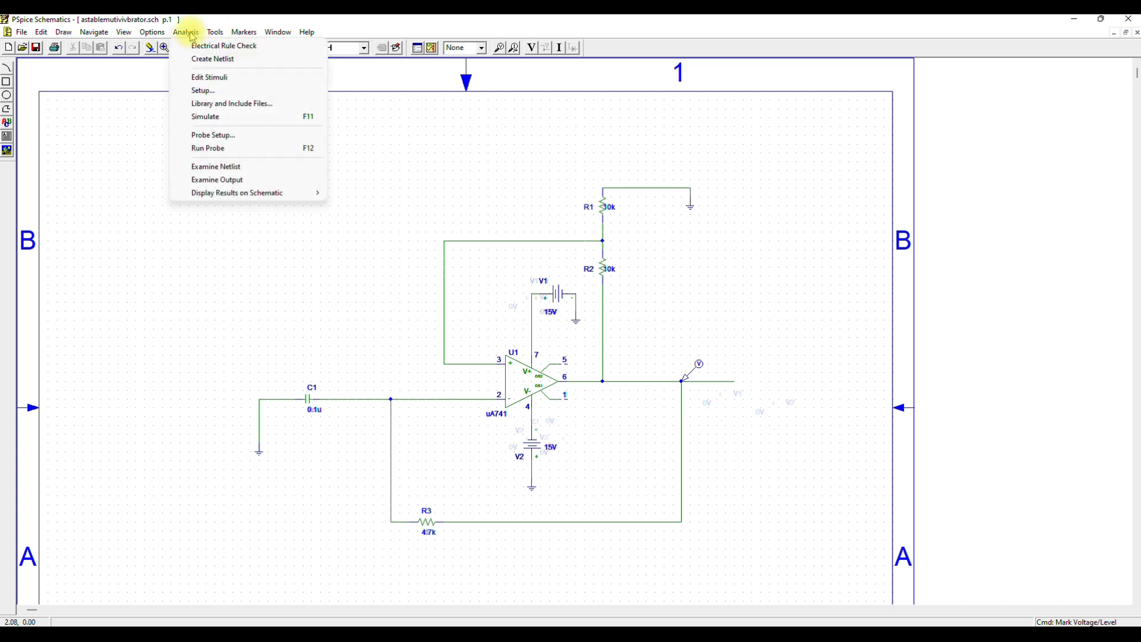
click(218, 118)
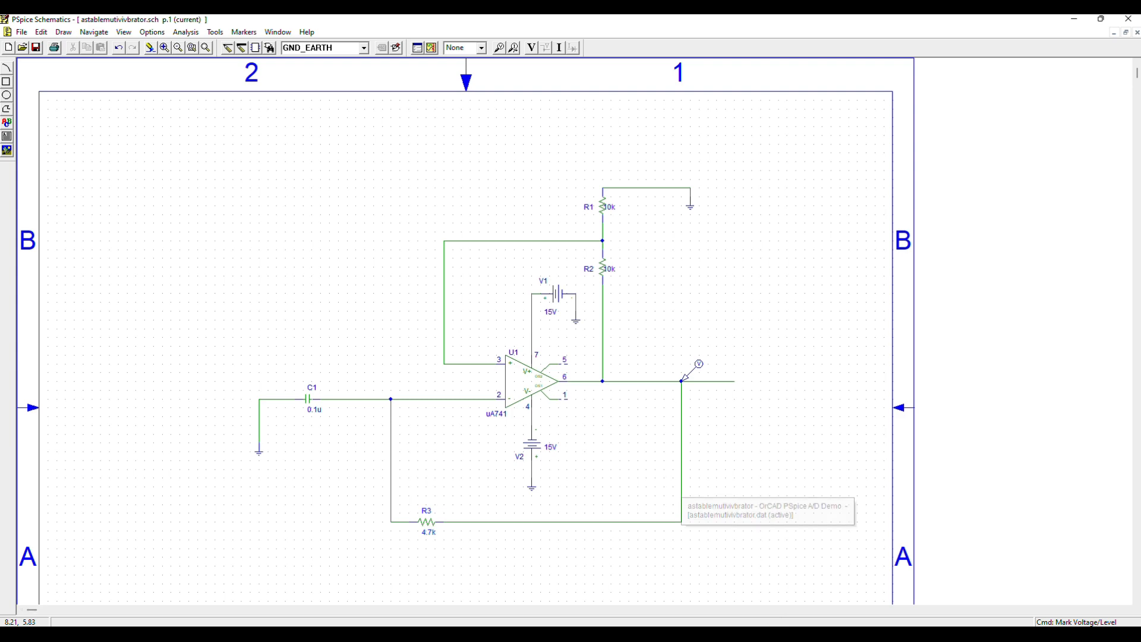
click(767, 633)
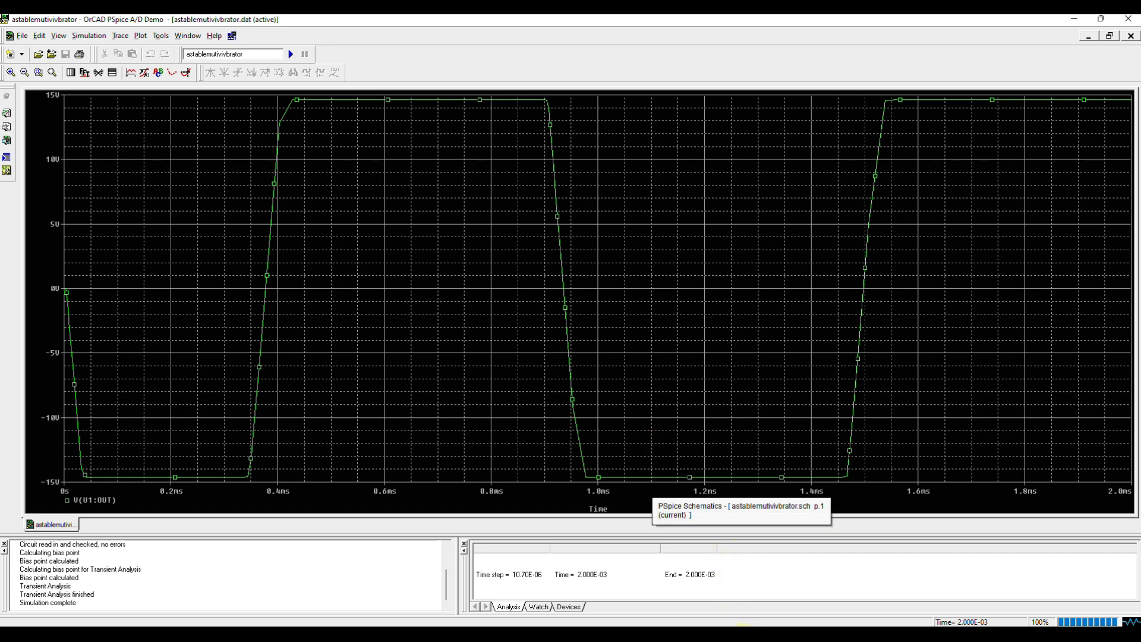
- Switch back to PSpice Schematics and place a voltage marker at the junction of C1, R3's feedback wire and the op-amp's inverting input
click(744, 637)
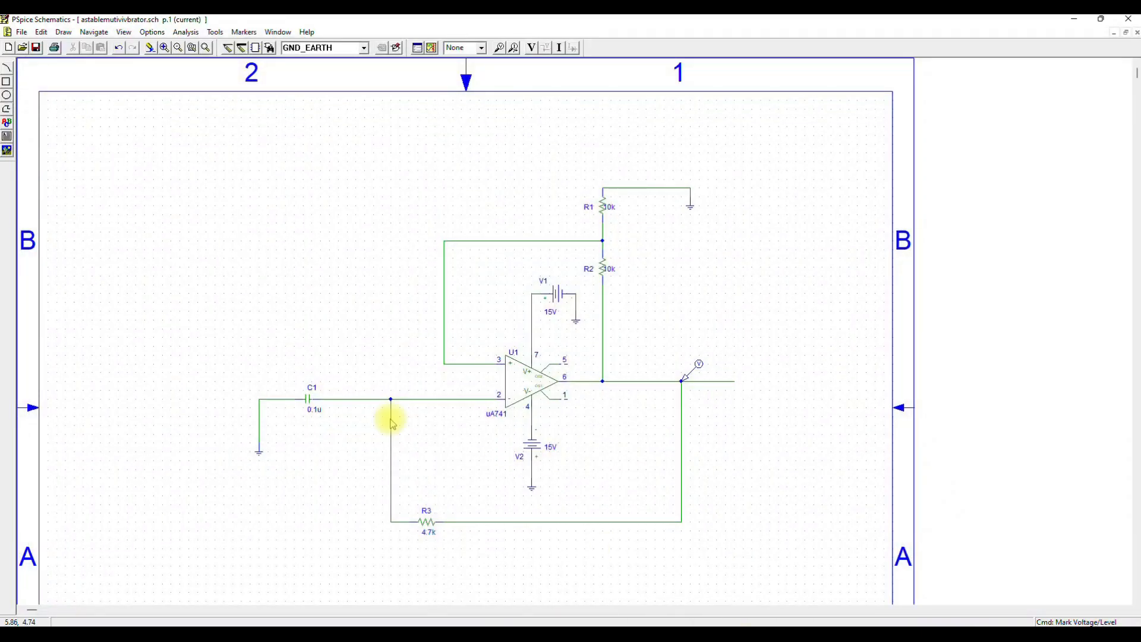
click(500, 49)
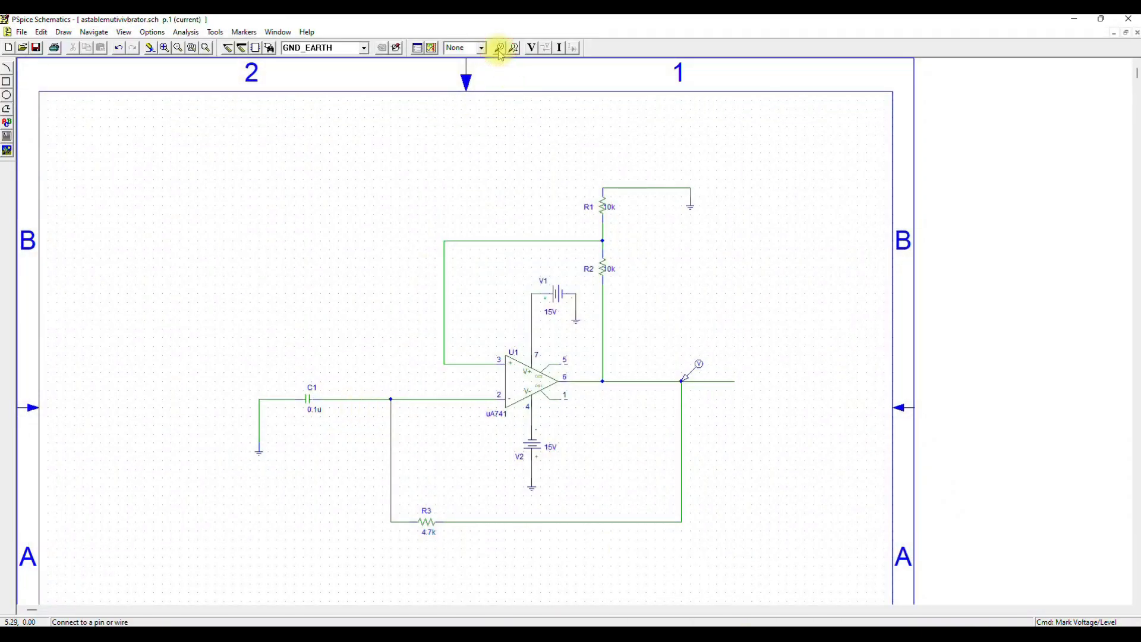
click(391, 399)
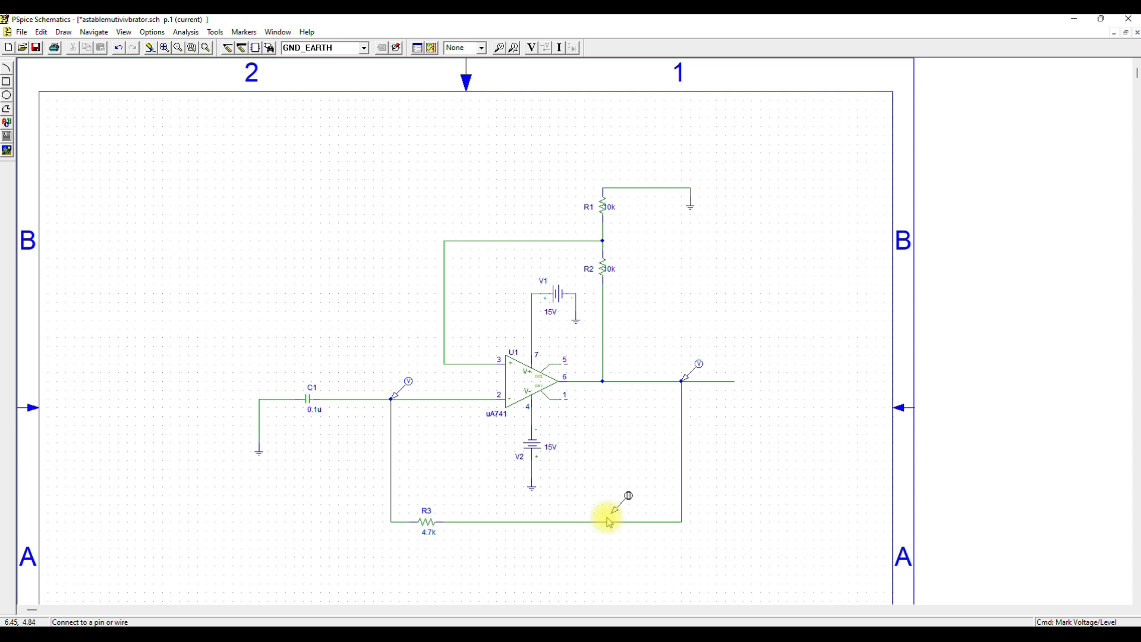
key(Escape)
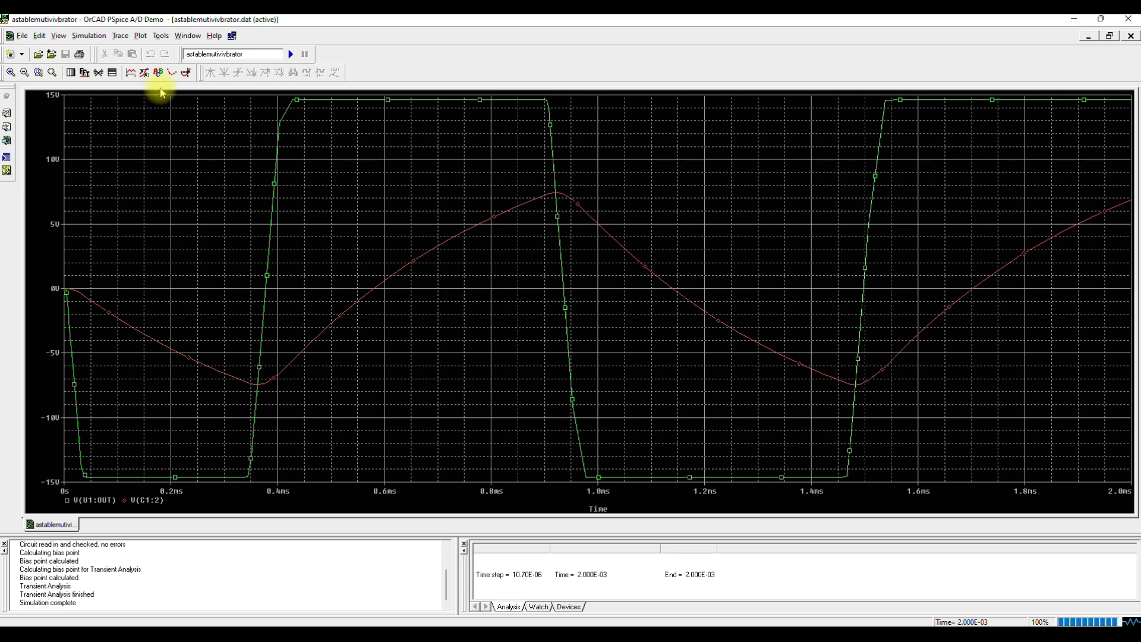
click(22, 37)
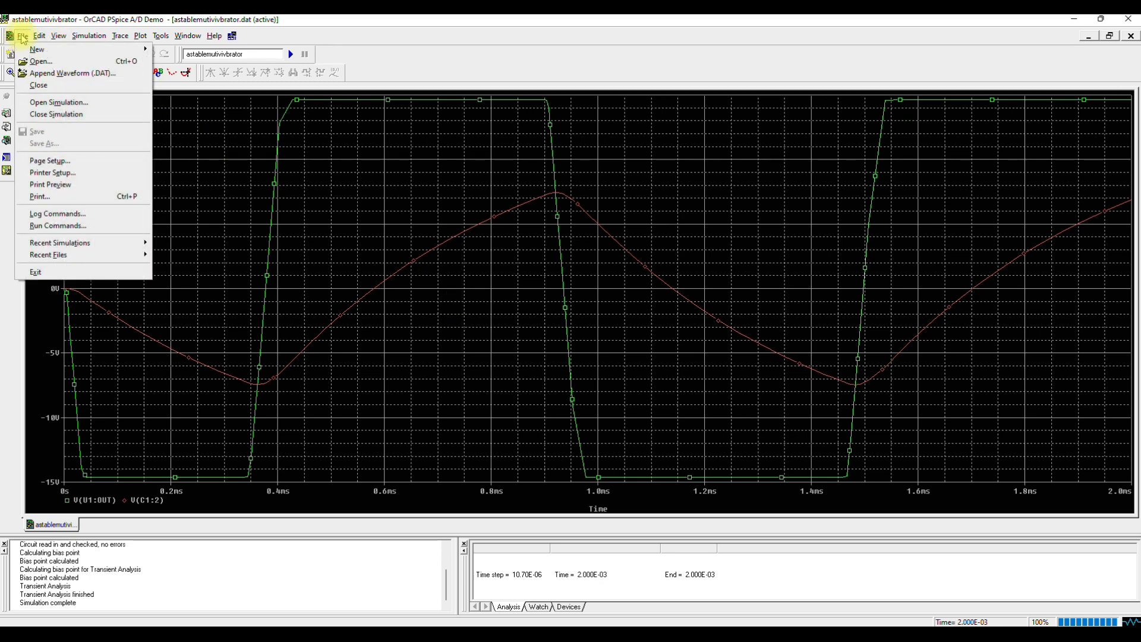
mouse_move(39, 39)
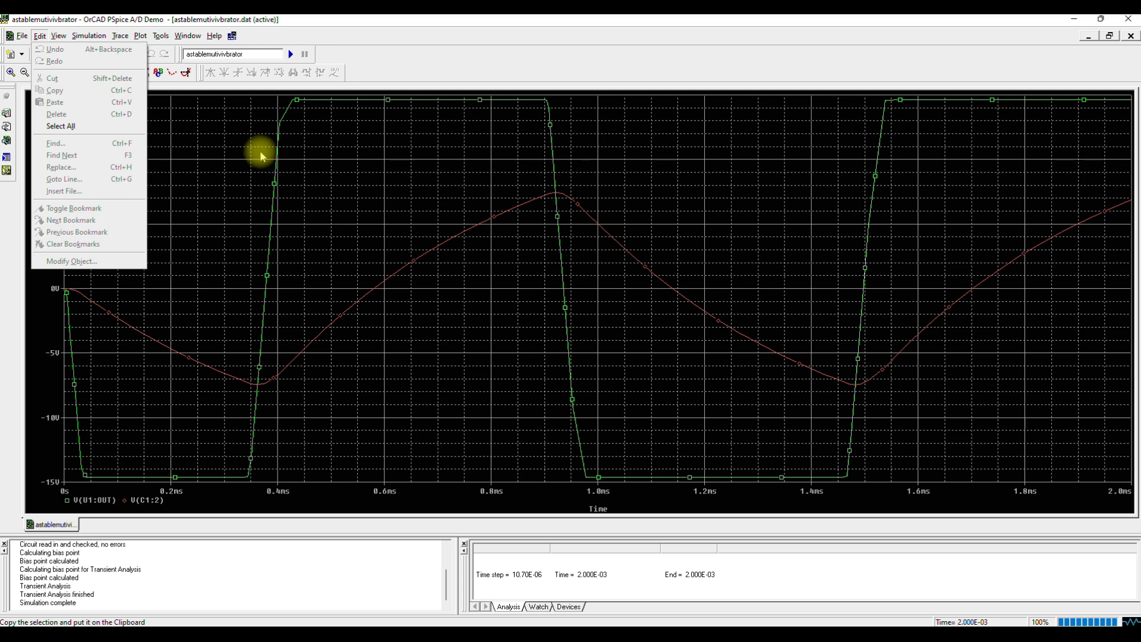
click(368, 48)
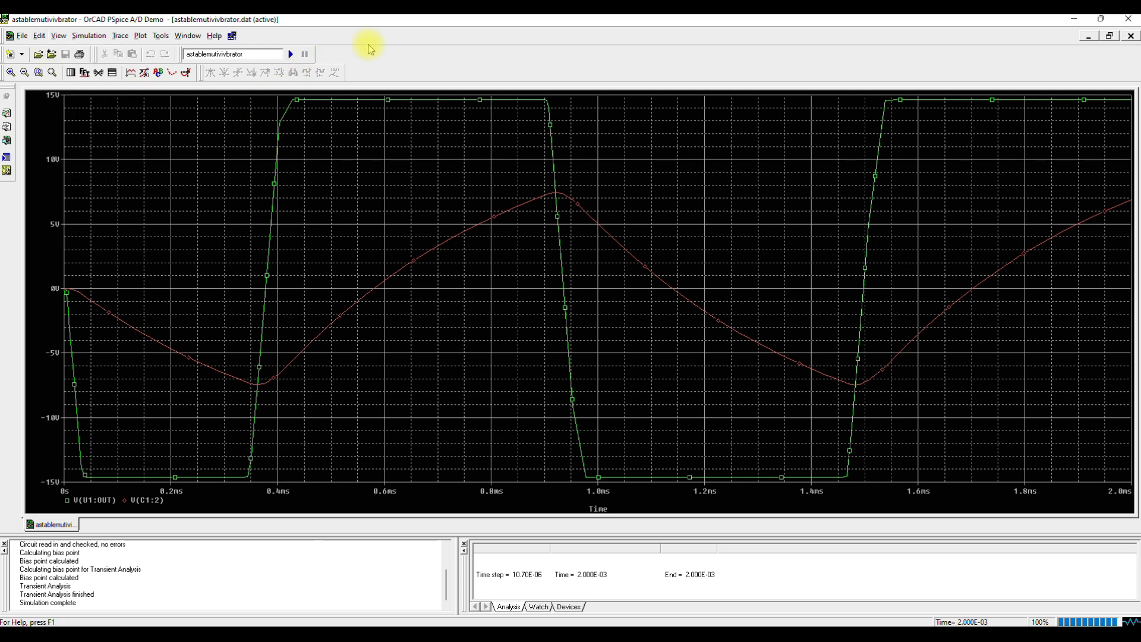